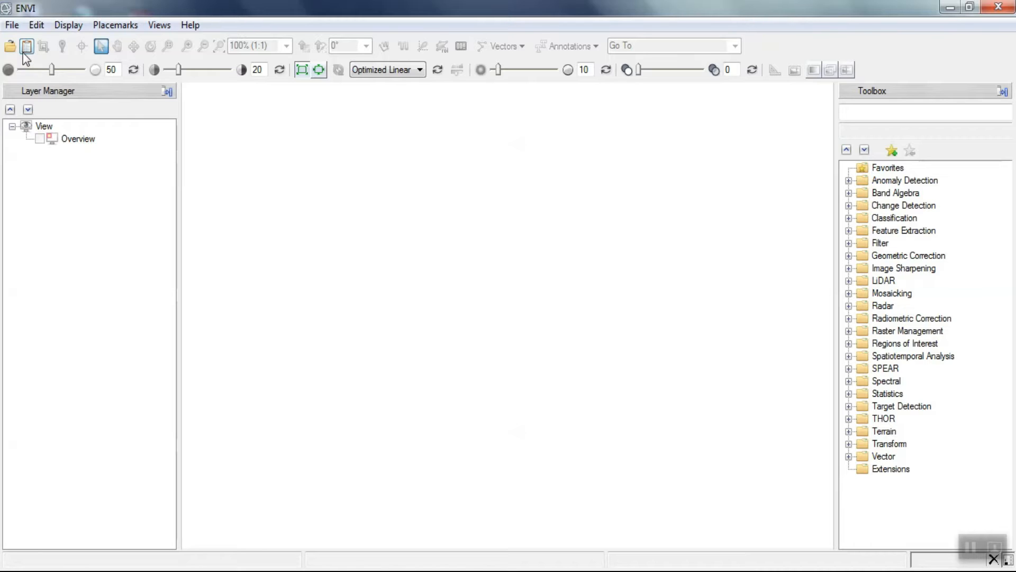
# - Open the Landsat 8 scene LC08_L1TP_167033_20200620_20200625_01_T1 from the Classification folder through the Data Manager
pyautogui.click(24, 54)
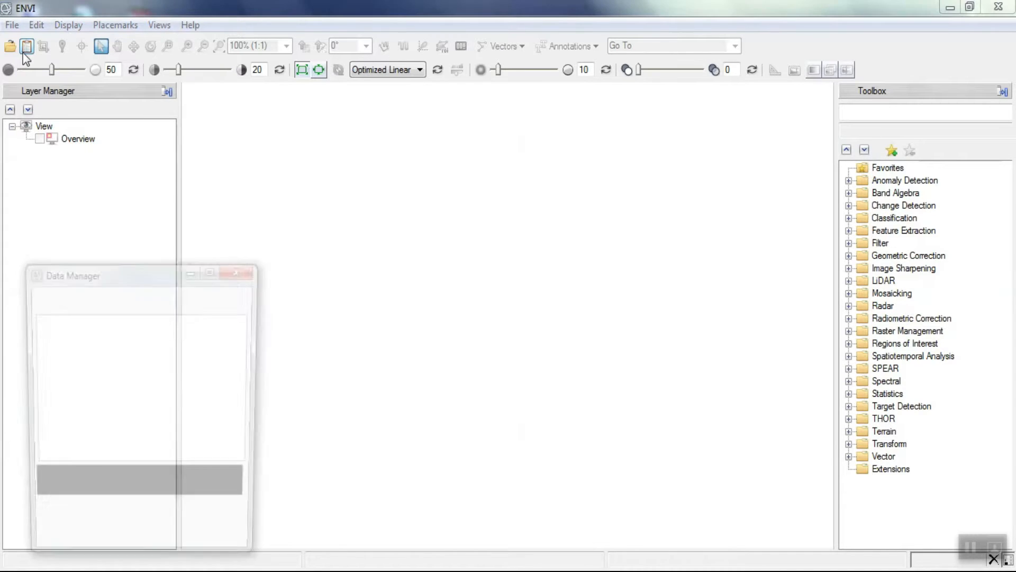
pyautogui.moveTo(93, 275); pyautogui.dragTo(95, 163)
pyautogui.click(37, 184)
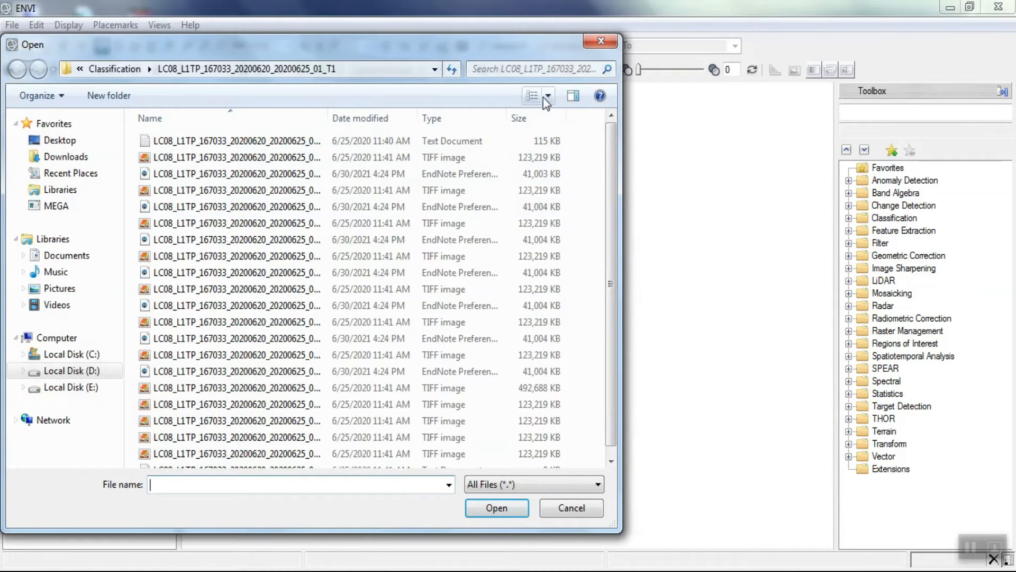
pyautogui.click(534, 96)
pyautogui.click(534, 96)
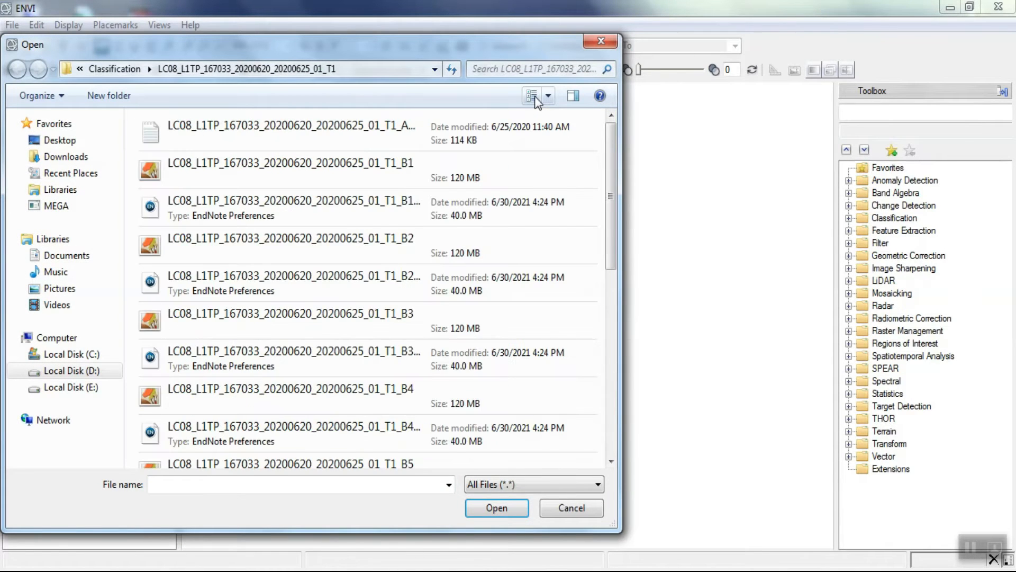
pyautogui.click(533, 96)
pyautogui.moveTo(614, 169); pyautogui.dragTo(574, 340)
pyautogui.click(182, 402)
pyautogui.click(490, 508)
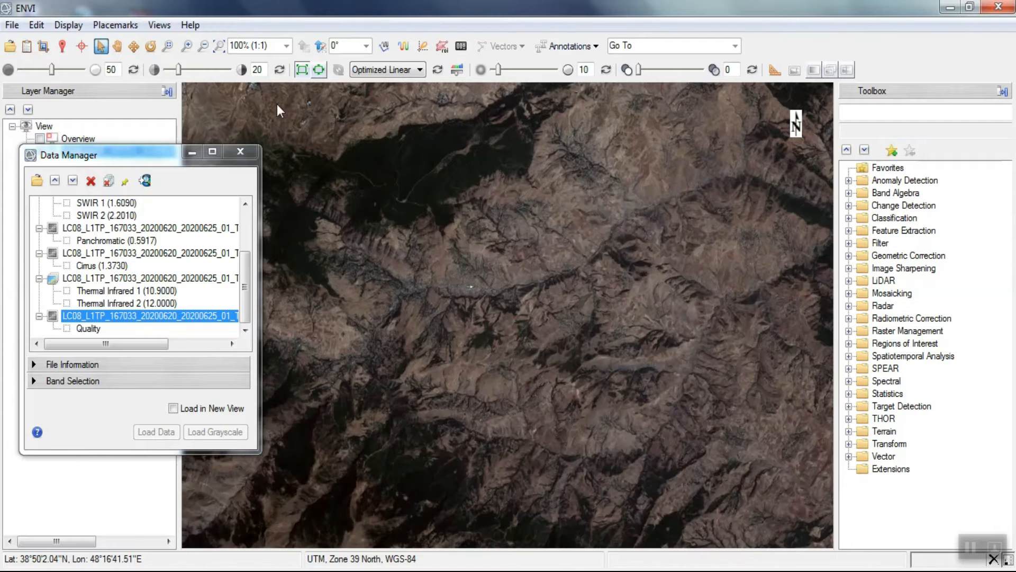
# - Frame the bright urban area with the dark lake on its southern edge in the view at 125% zoom
pyautogui.click(219, 47)
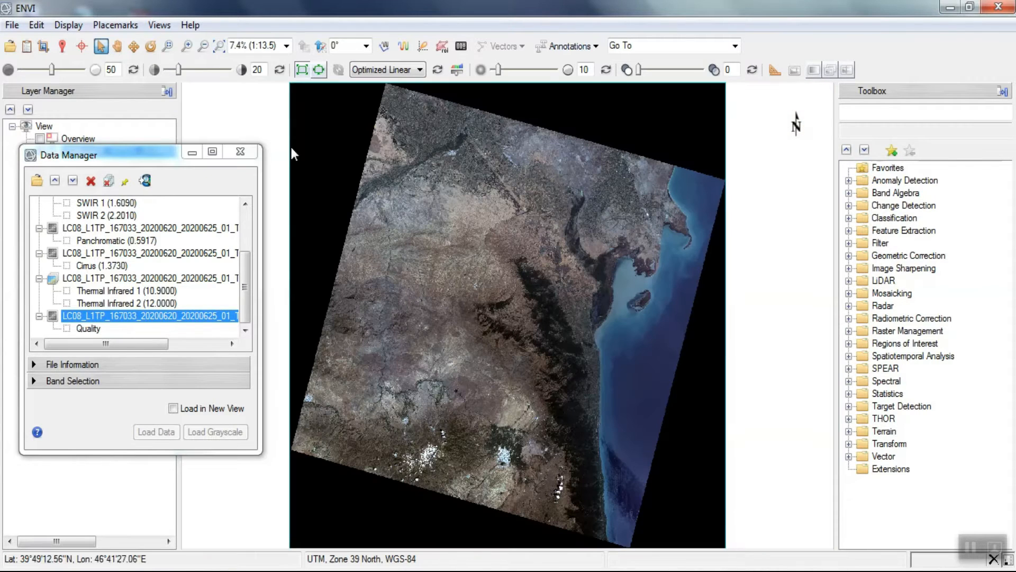
pyautogui.scroll(4, 653, 195)
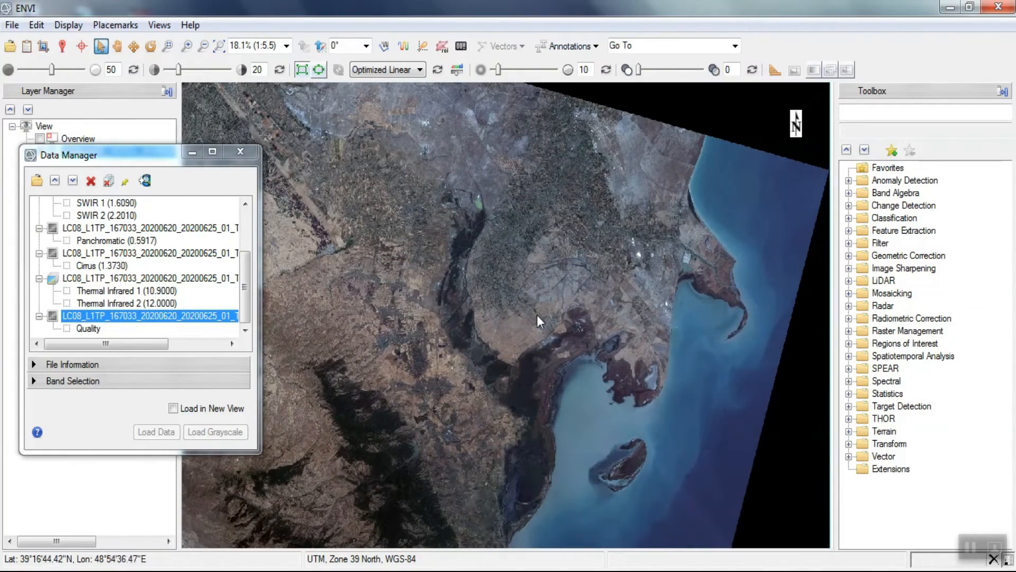
pyautogui.scroll(-4, 694, 201)
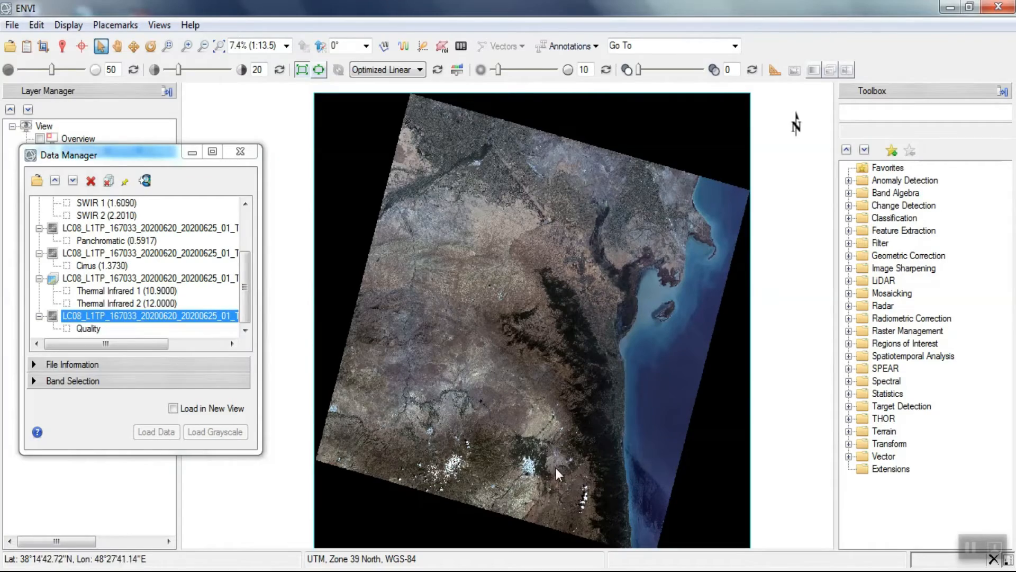
pyautogui.scroll(5, 530, 471)
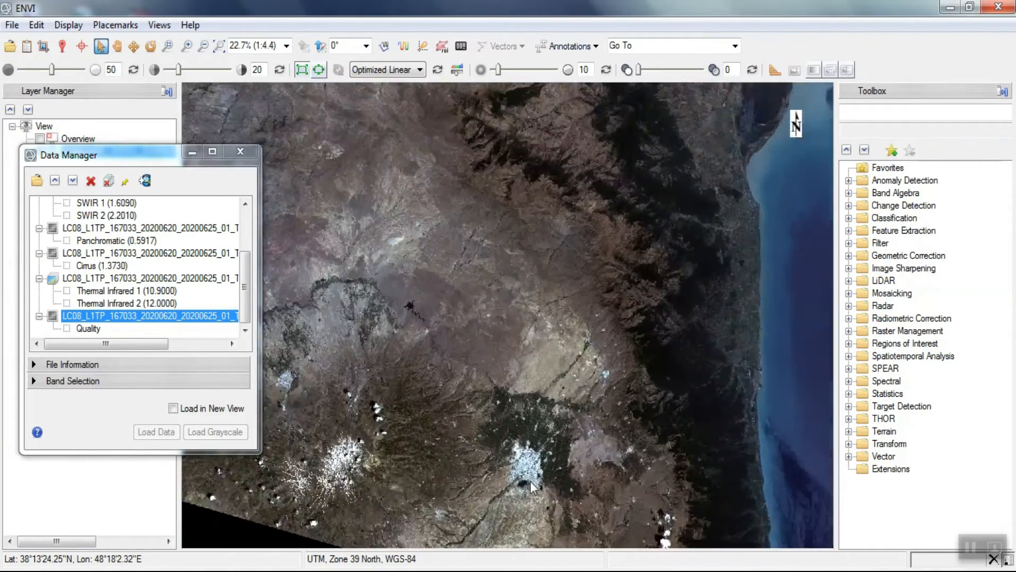
pyautogui.scroll(3, 536, 509)
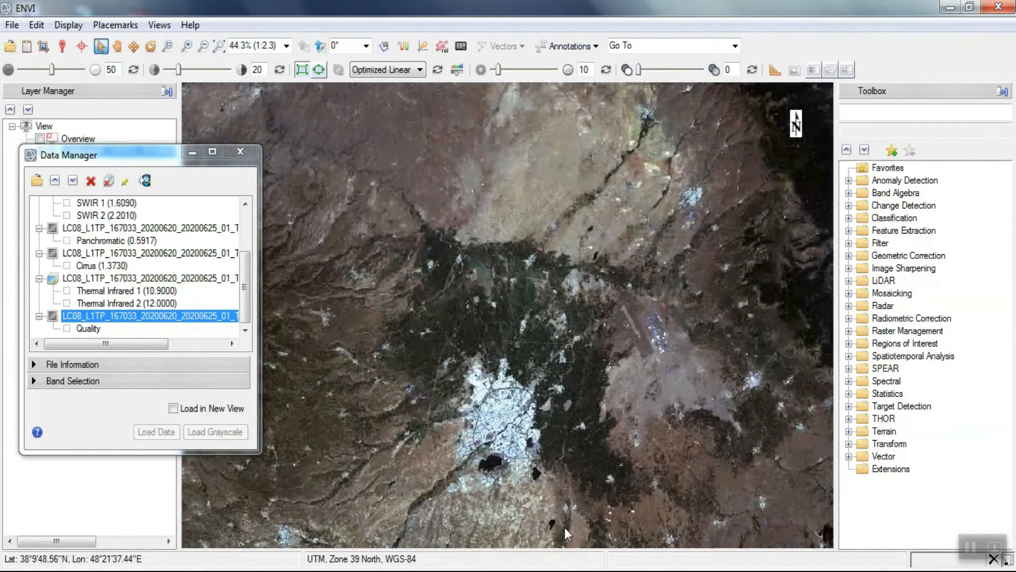
pyautogui.click(118, 47)
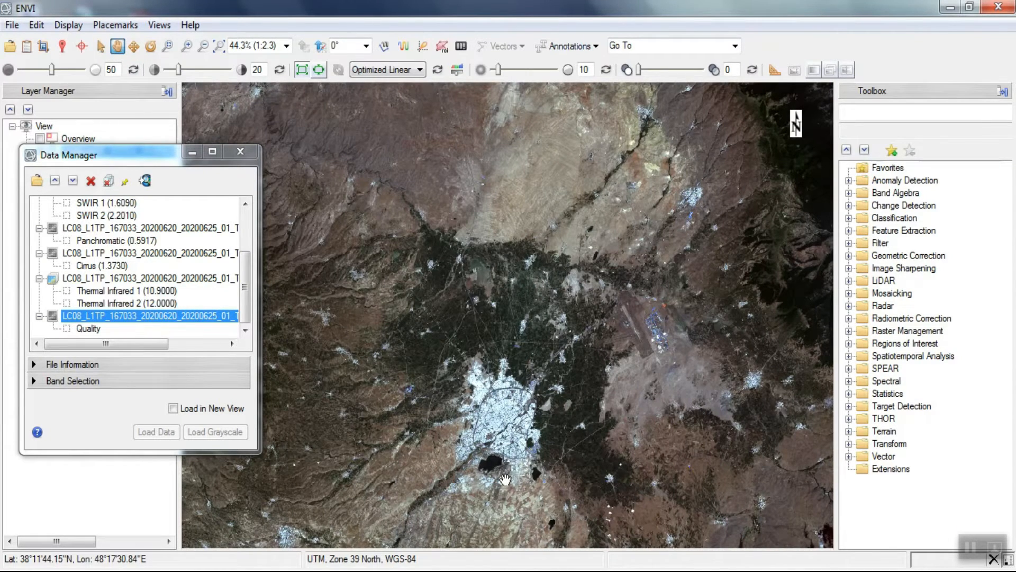
pyautogui.moveTo(507, 484); pyautogui.dragTo(499, 443)
pyautogui.scroll(2, 510, 419)
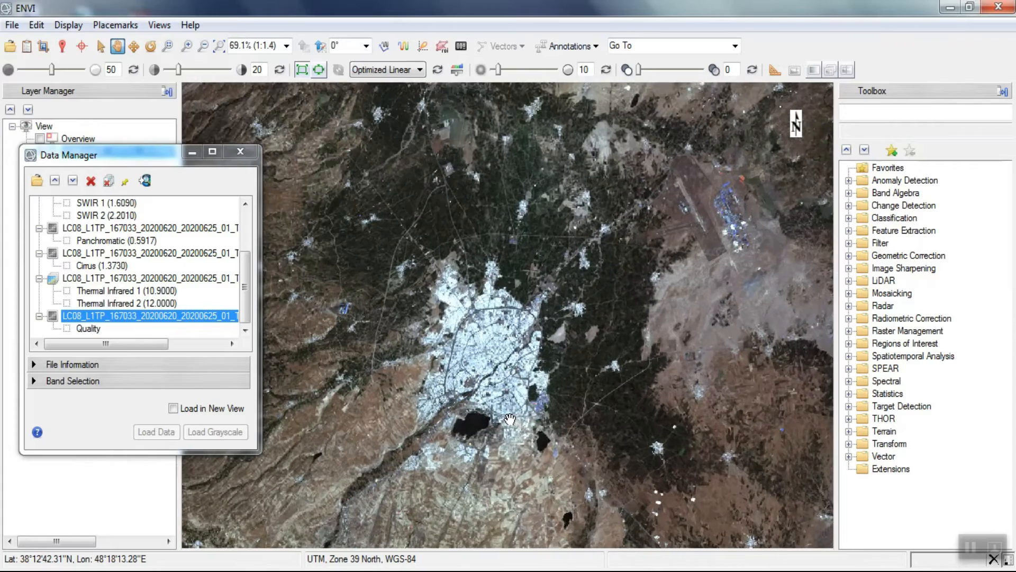
pyautogui.scroll(1, 497, 377)
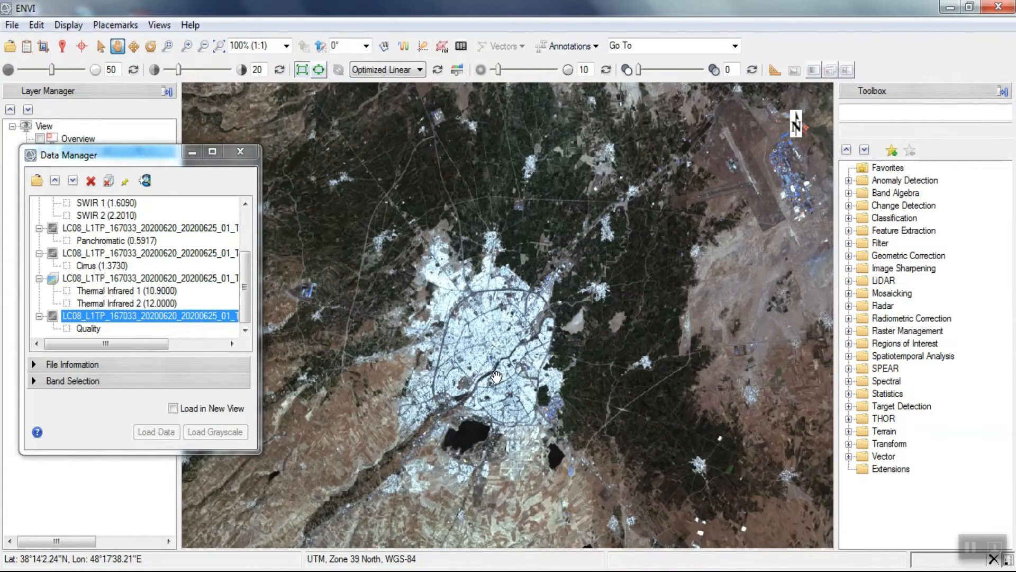
pyautogui.scroll(2, 496, 377)
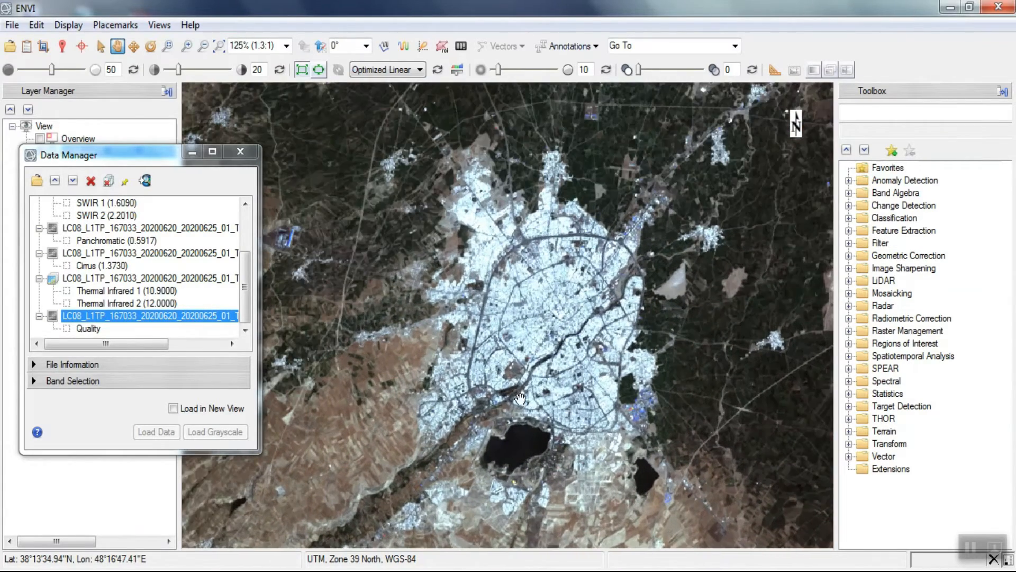
pyautogui.moveTo(523, 404); pyautogui.dragTo(531, 405)
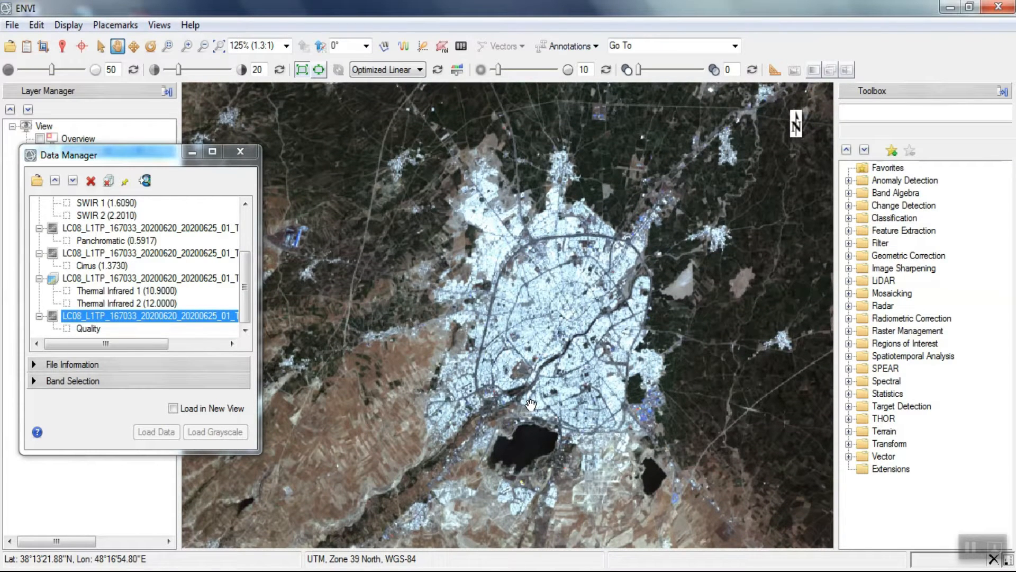
# - Start Radiometric Calibration on the seven-band multispectral image, spatially subset to the current view extent
pyautogui.click(852, 113)
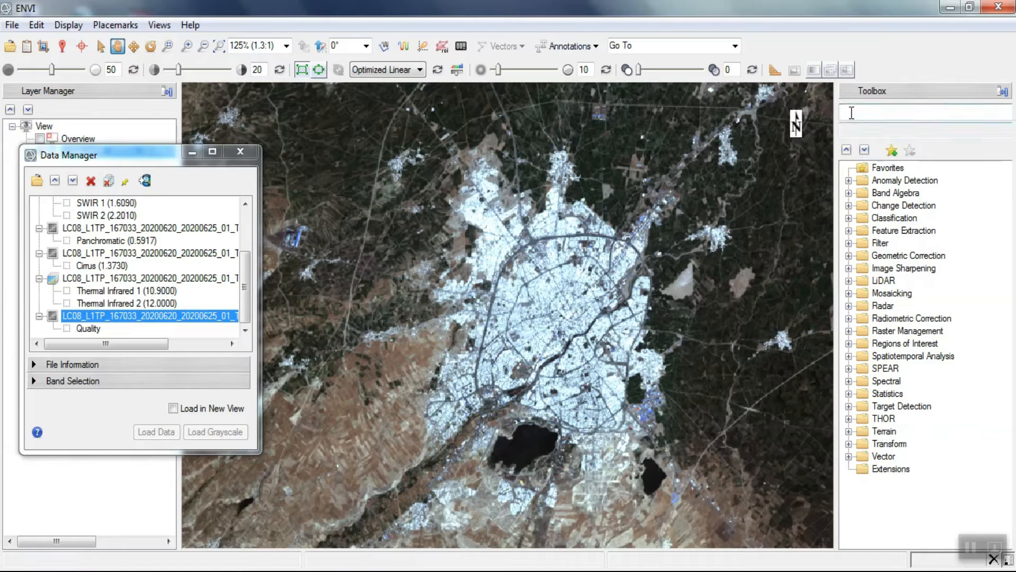
pyautogui.write('radiometric')
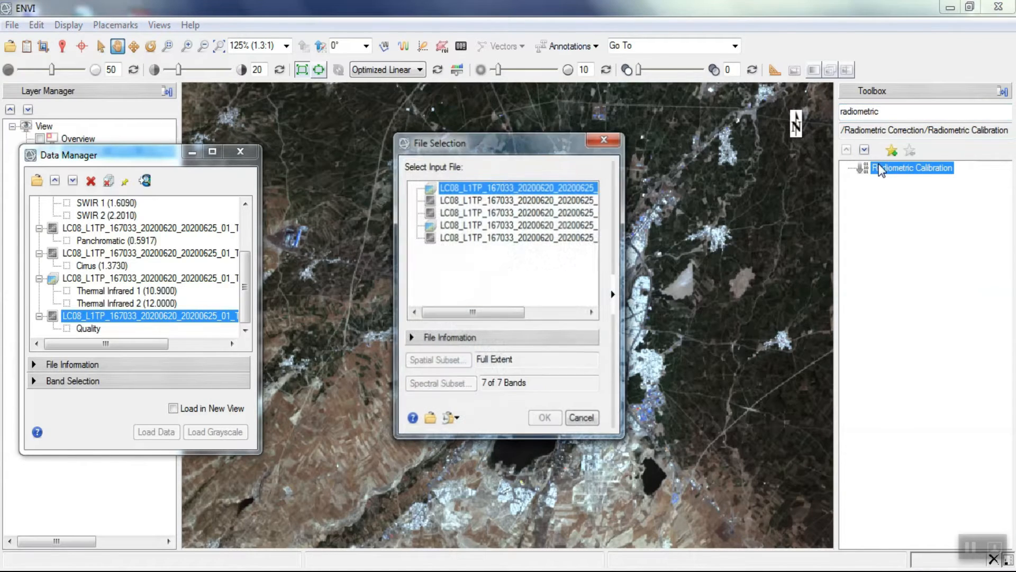
pyautogui.click(612, 291)
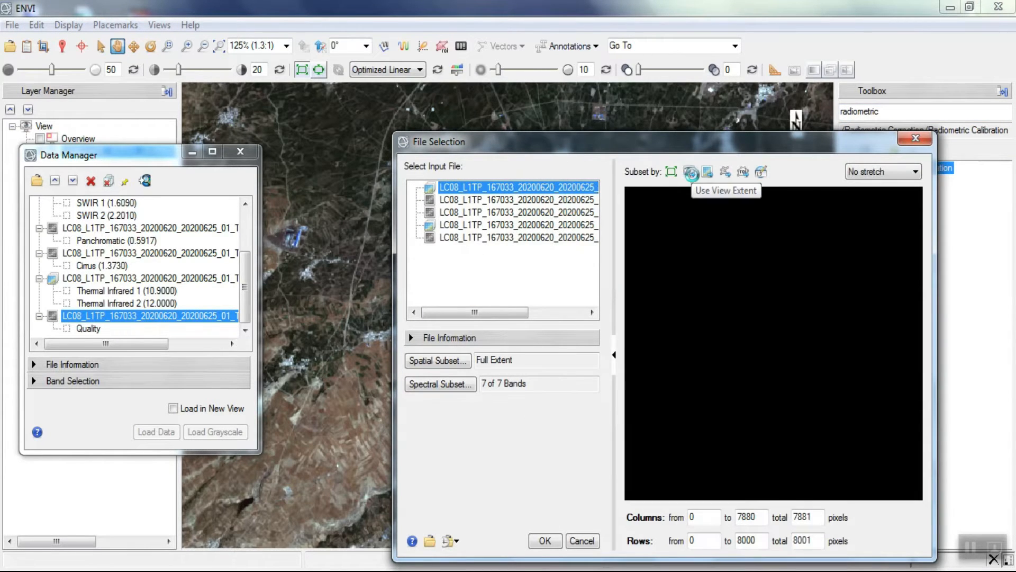
pyautogui.click(689, 173)
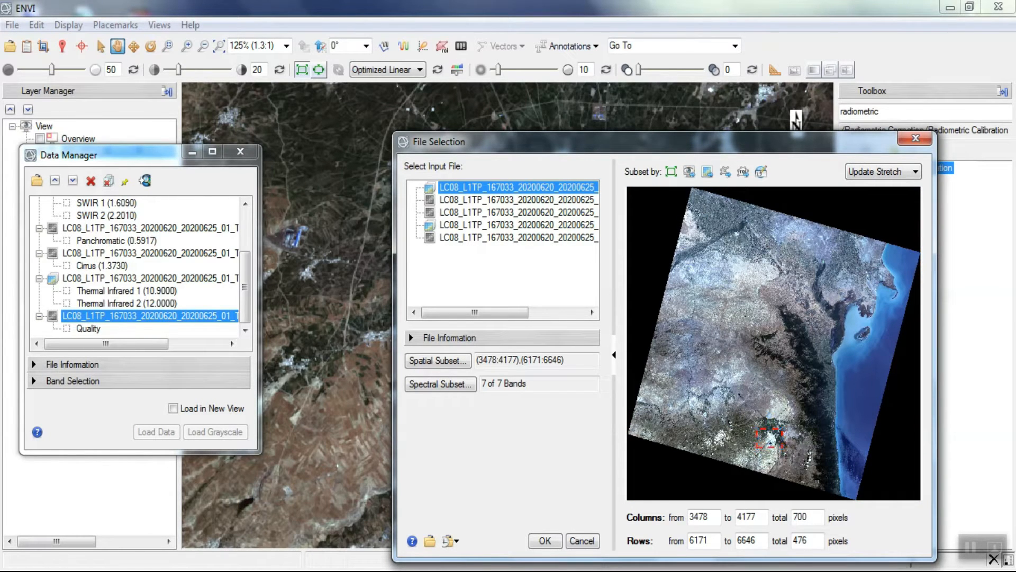
pyautogui.click(545, 540)
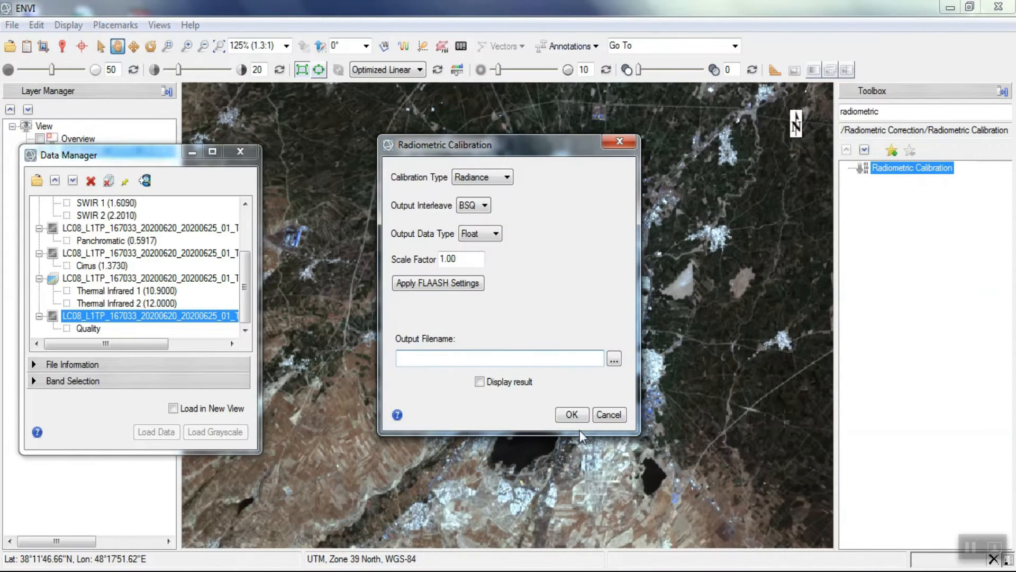
# - Name the calibration output Radiometric in D:\Classification and run the radiance calibration
pyautogui.click(615, 359)
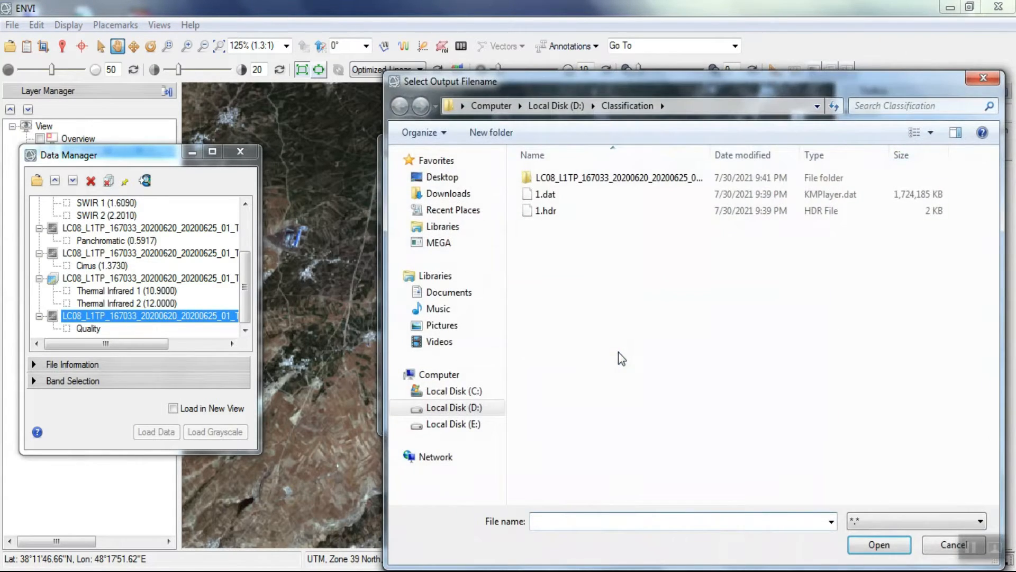
pyautogui.write('Radiometric')
pyautogui.press('Return')
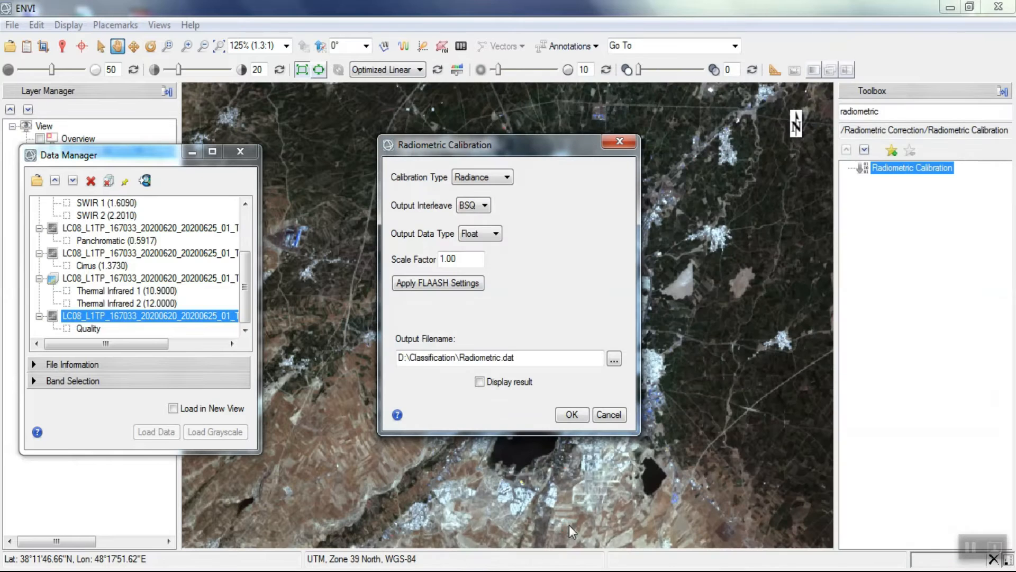
pyautogui.click(572, 415)
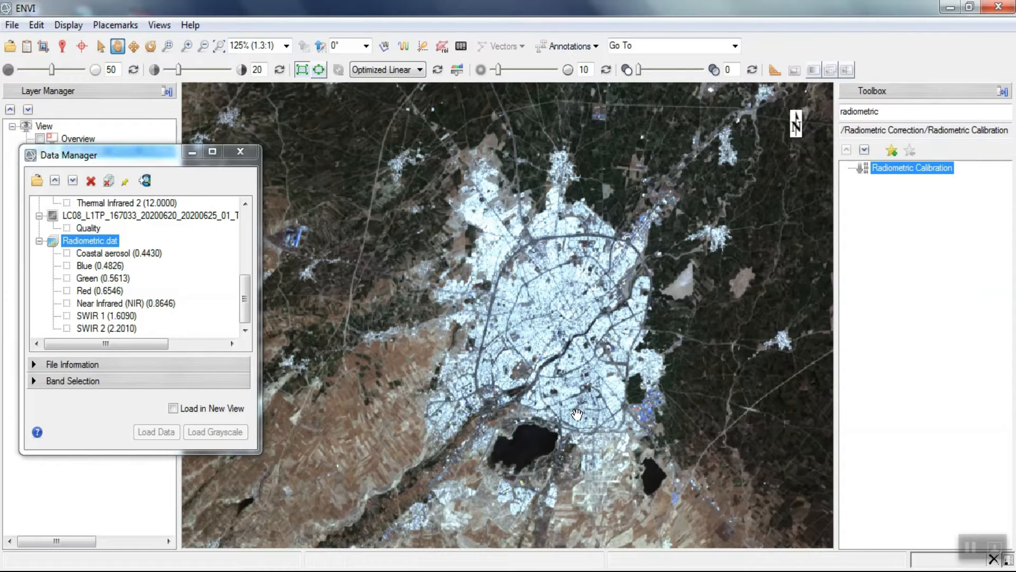
# - Run QUick Atmospheric Correction (QUAC) on Radiometric.dat with the sensor type Landsat TM/ETM/OLI
pyautogui.click(897, 112)
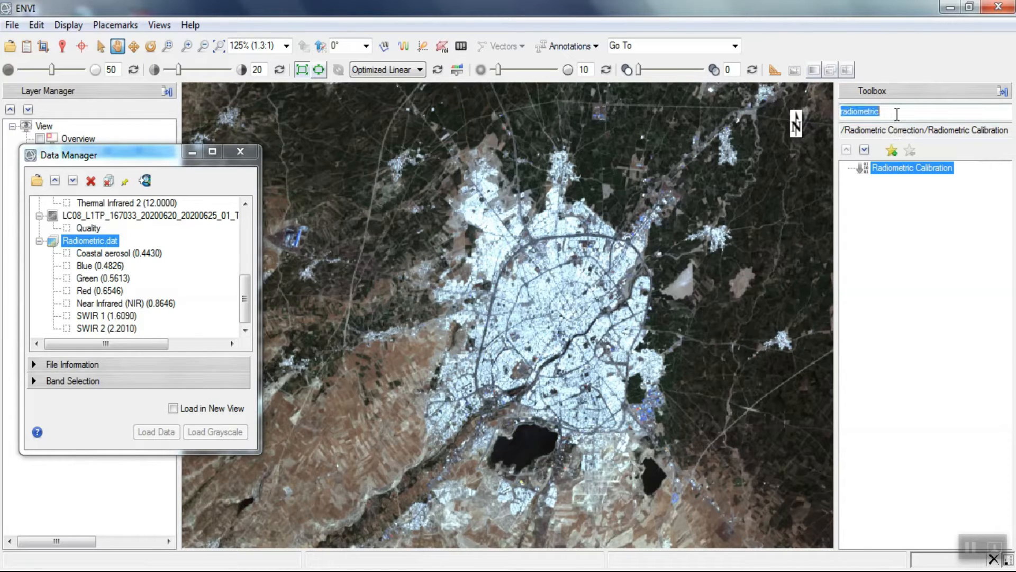
pyautogui.write('qu')
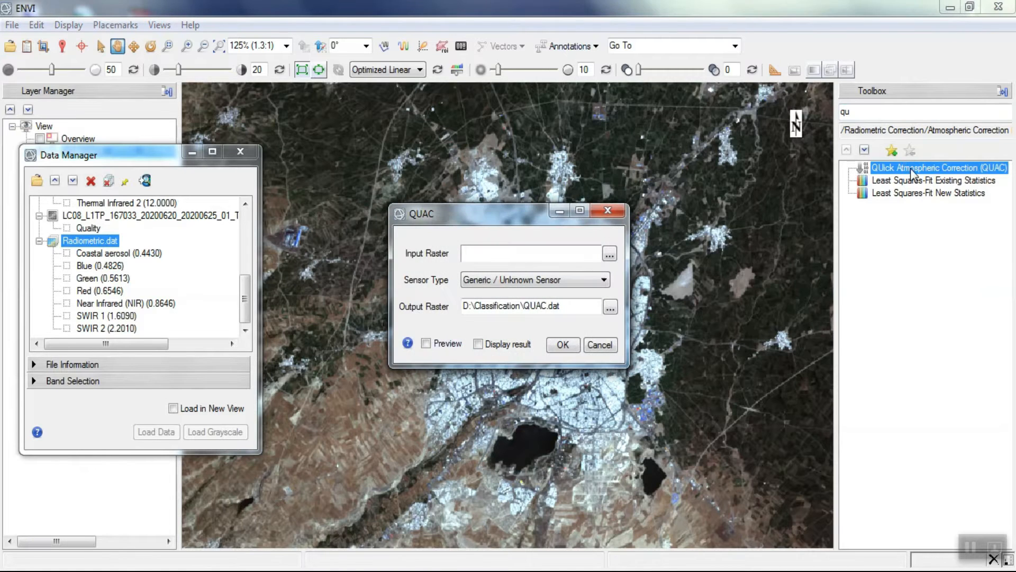
pyautogui.click(614, 259)
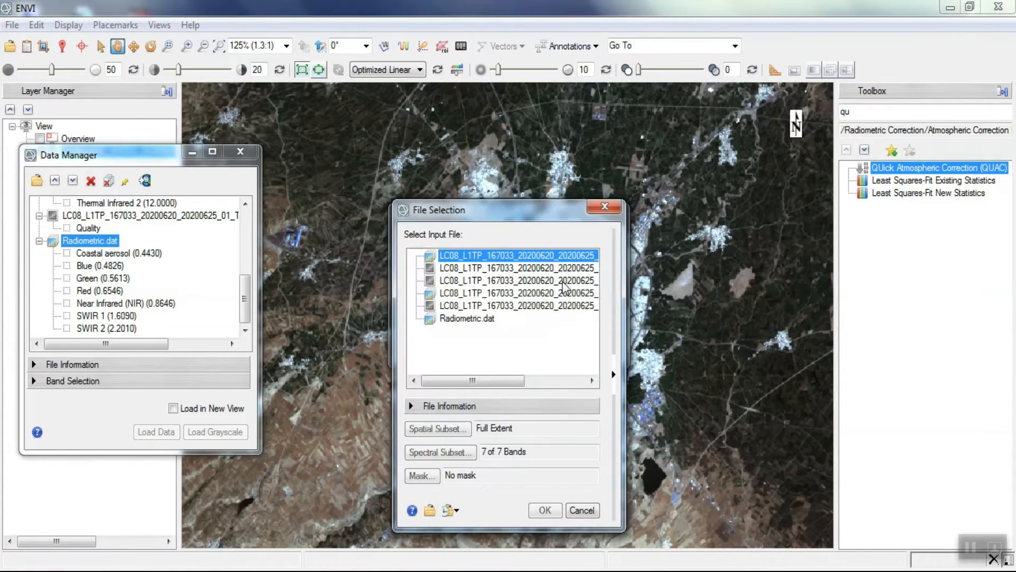
pyautogui.click(468, 318)
pyautogui.click(536, 513)
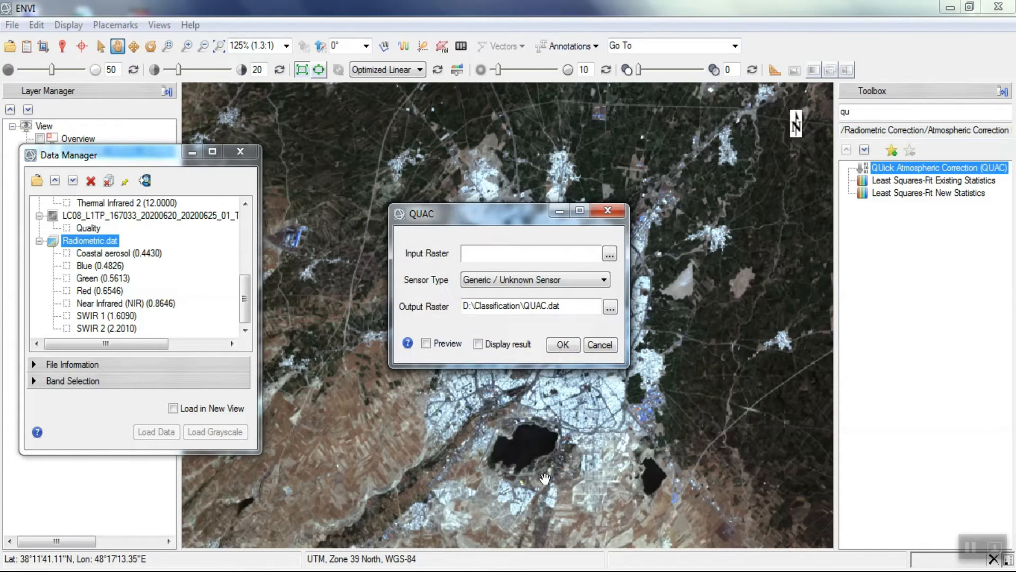
pyautogui.click(559, 281)
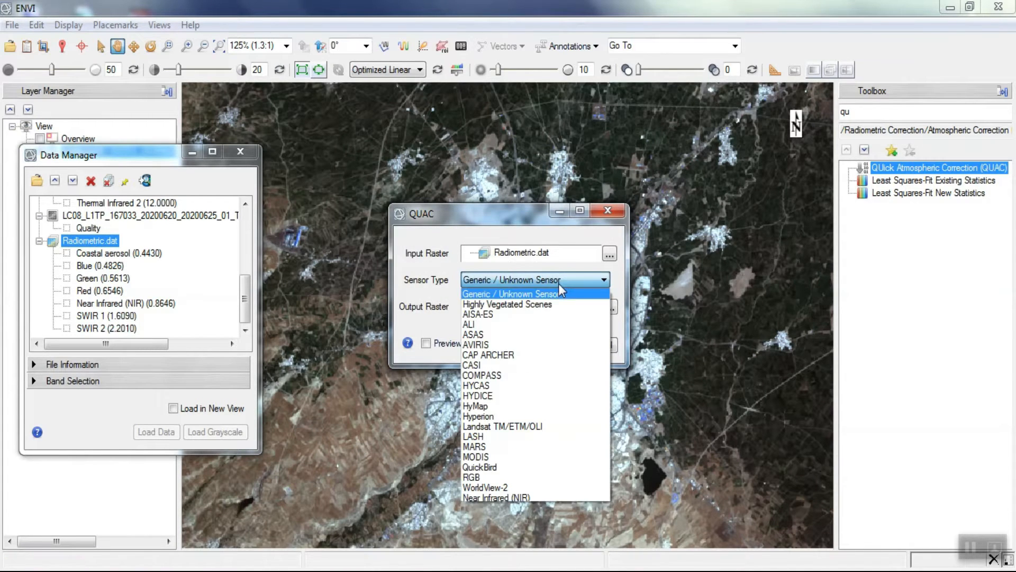
pyautogui.click(547, 426)
pyautogui.click(561, 345)
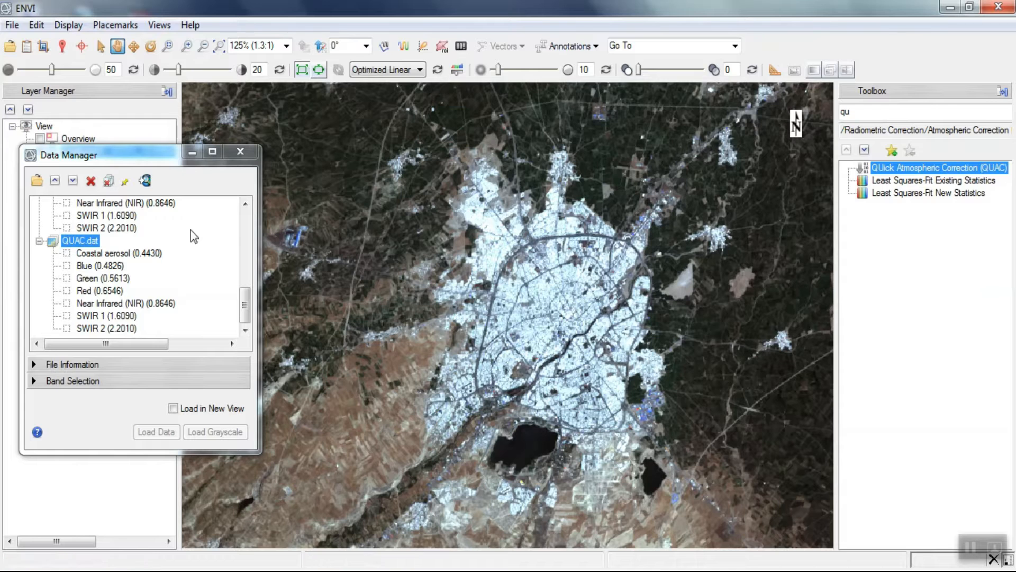
# - Compute the Quick Stats of QUAC.dat to examine the value range of its bands
pyautogui.rightClick(84, 241)
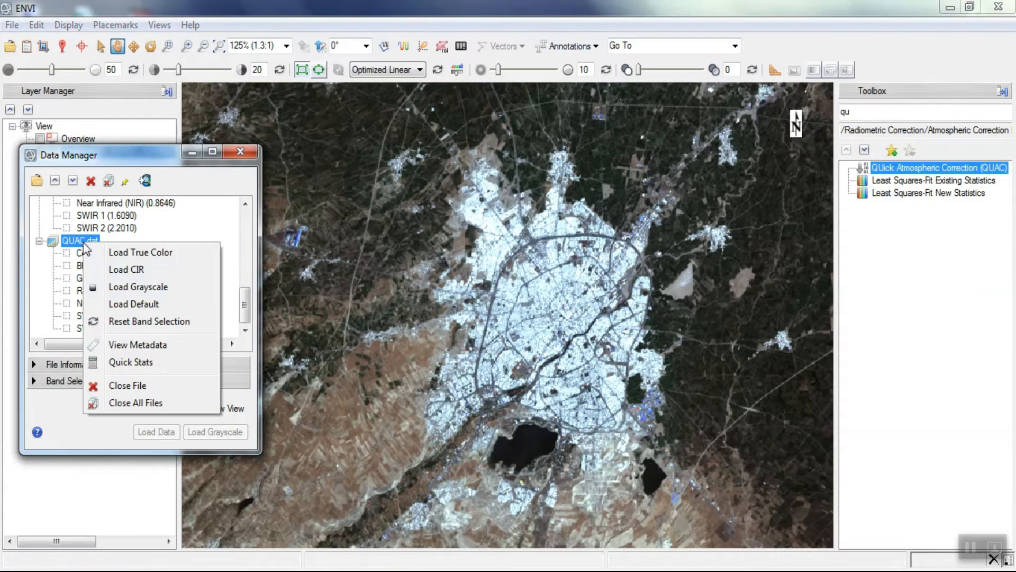
pyautogui.click(120, 362)
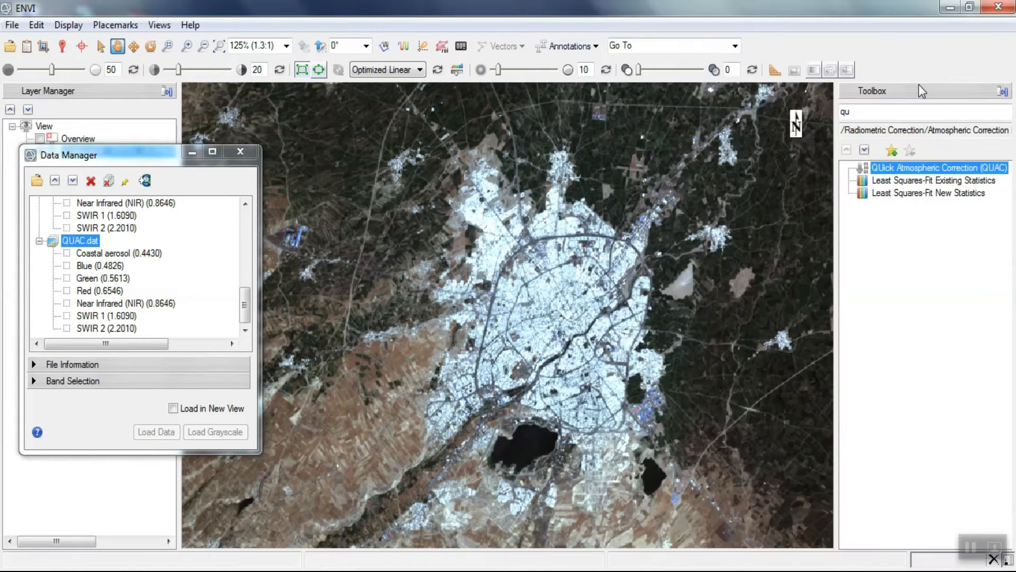
# - Start Band Math and begin its expression with float((b1 le 0)*0+
pyautogui.click(894, 118)
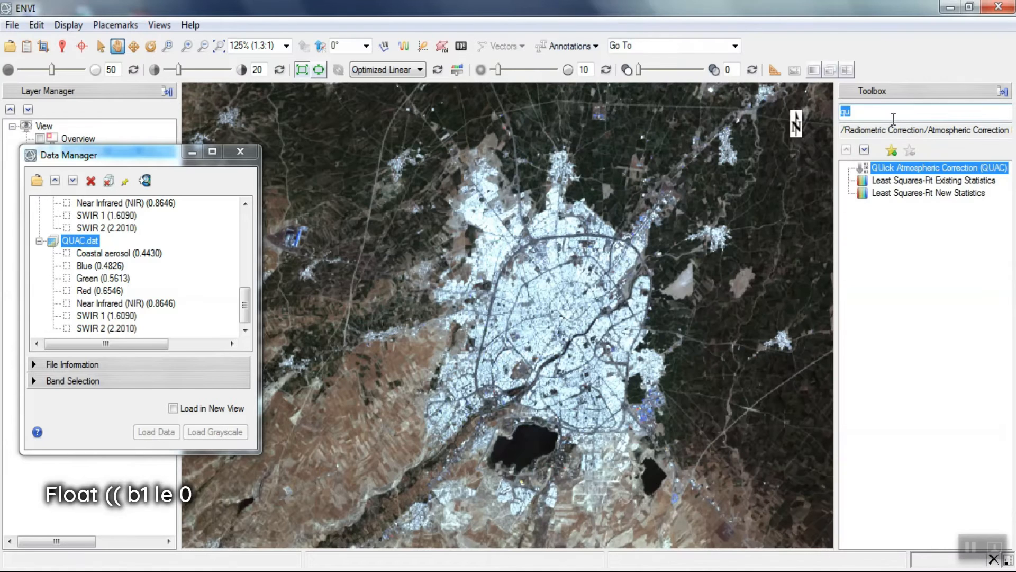
pyautogui.write('band')
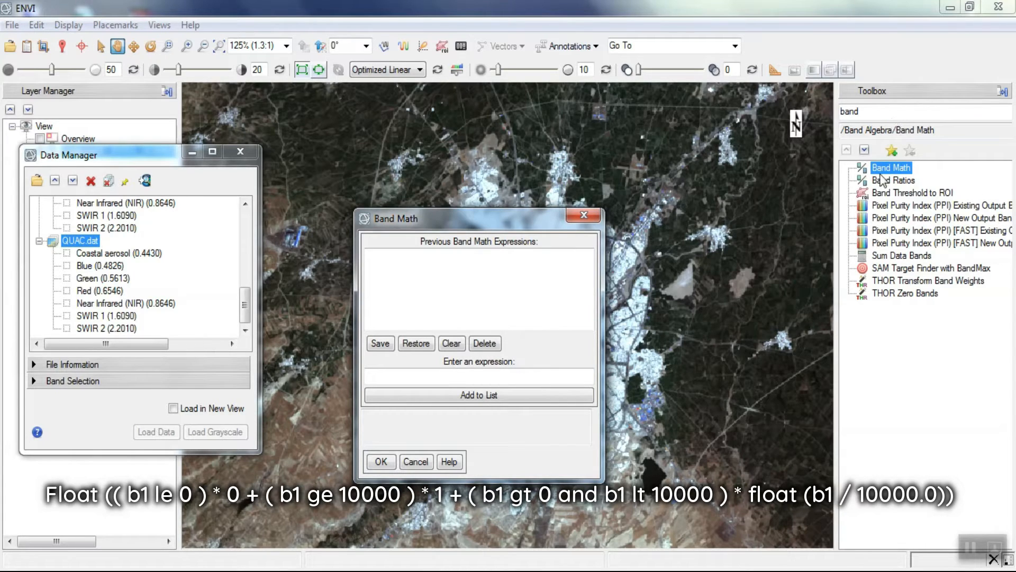
pyautogui.click(435, 378)
pyautogui.write('float((b1 le 0)*0+(b')
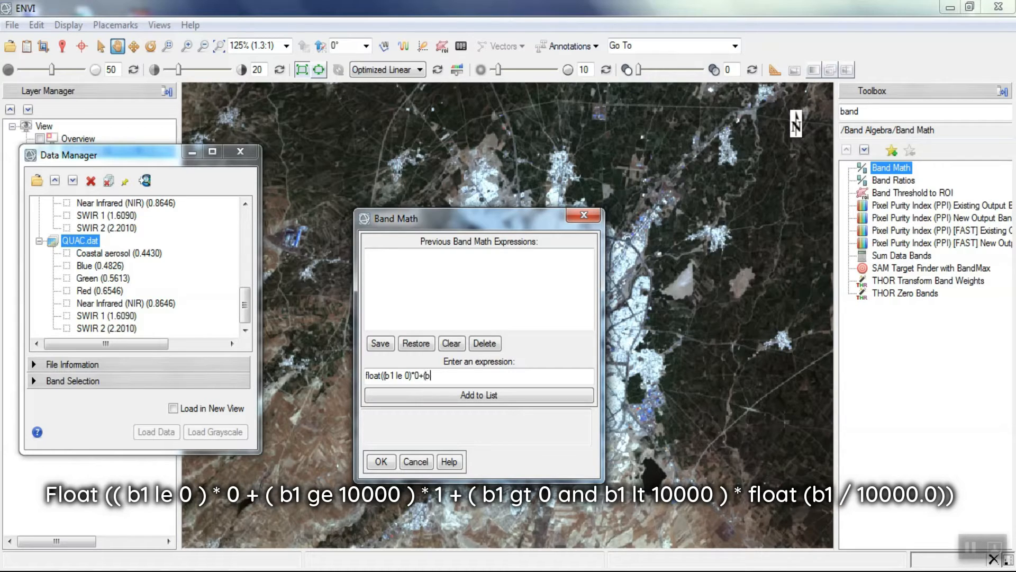
pyautogui.write('1ge 10000)')
# - Complete the Band Math expression with (b1 ge 10000)* 1 + (b1 gt 0 and b1 lt 10000)*float (b1/10000.0)) and add it to the expression list
pyautogui.write('* 1 + (b1 gt 0 and')
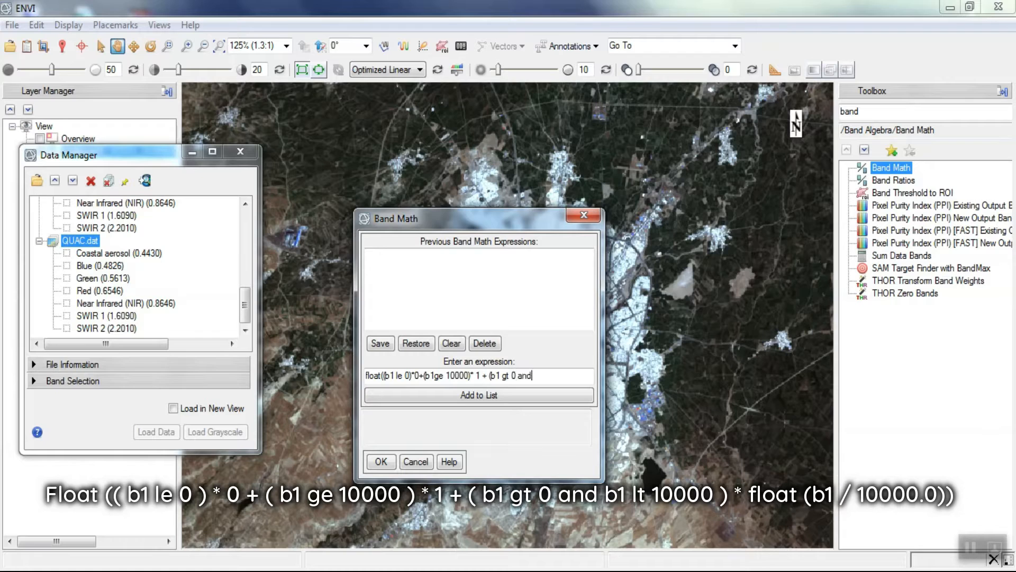
pyautogui.write(' b1 lt 10000)*float')
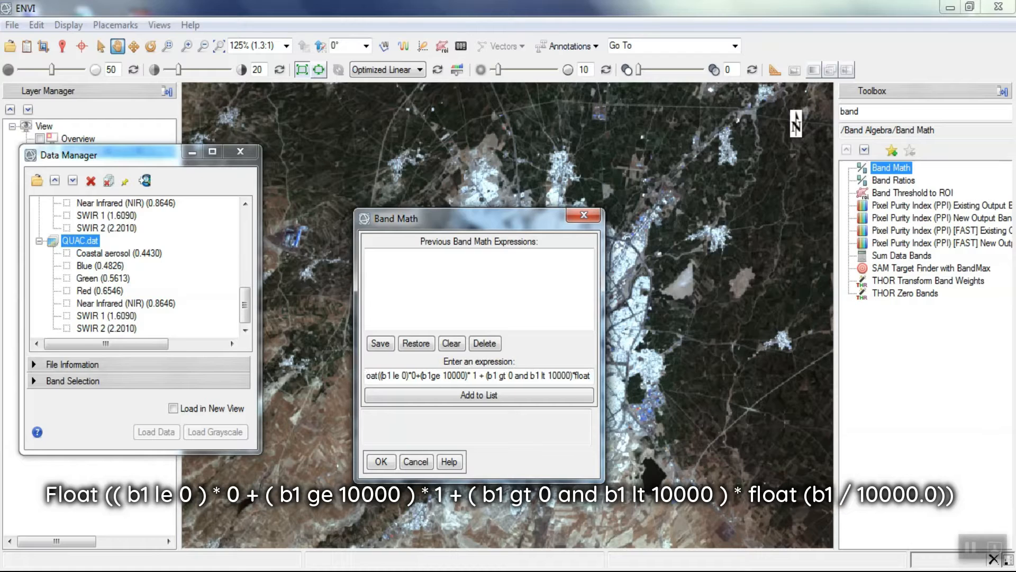
pyautogui.write('(b1')
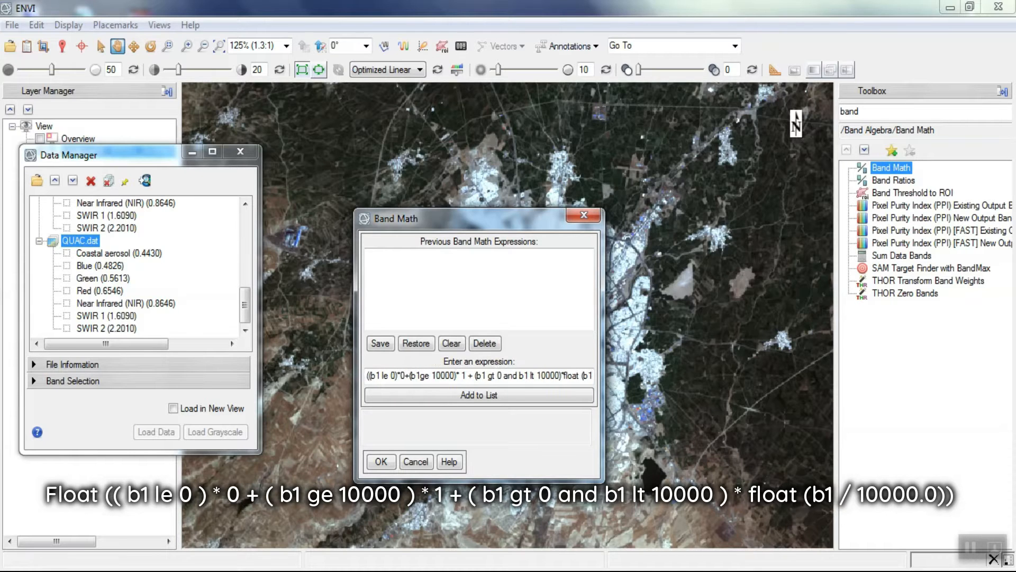
pyautogui.write('/10')
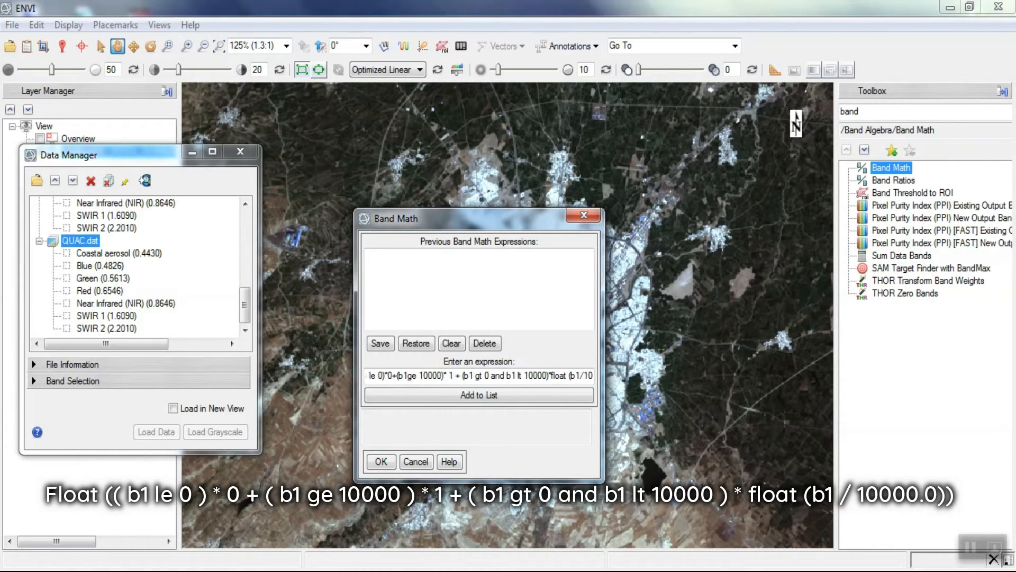
pyautogui.write('000.0))')
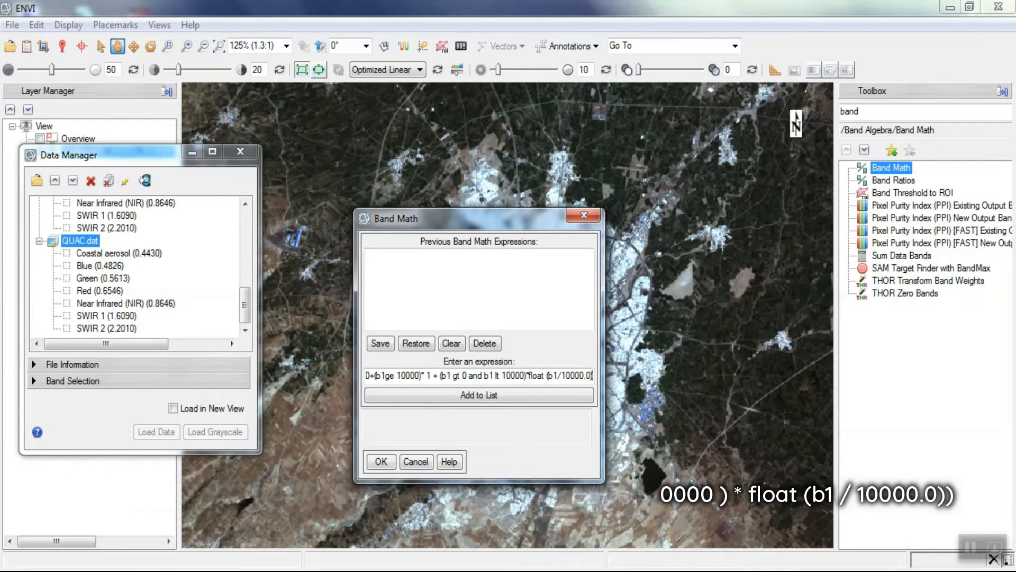
pyautogui.click(396, 395)
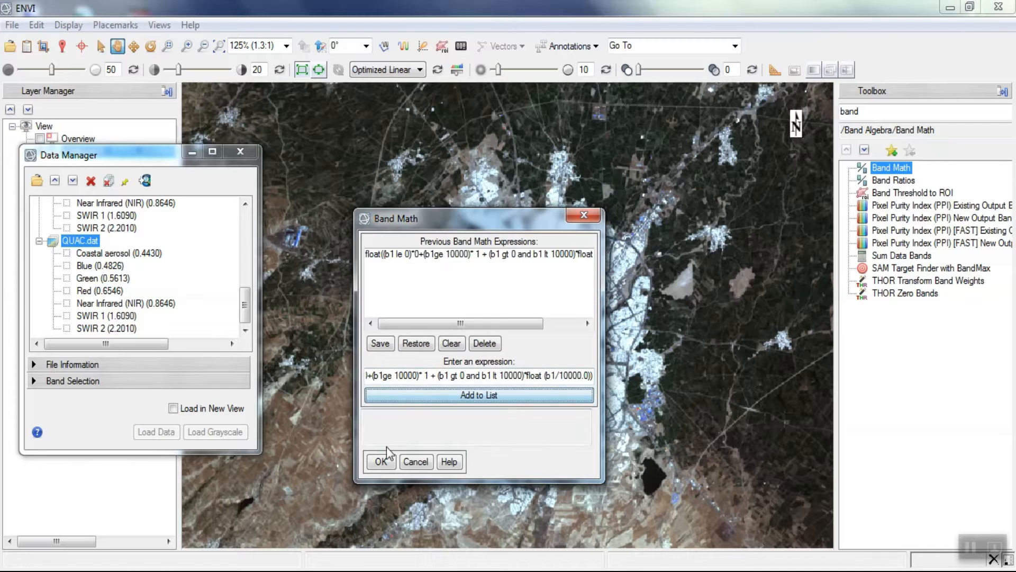
# - Accept the expression and map variable B1 to the input file QUAC.dat with all its bands
pyautogui.click(383, 461)
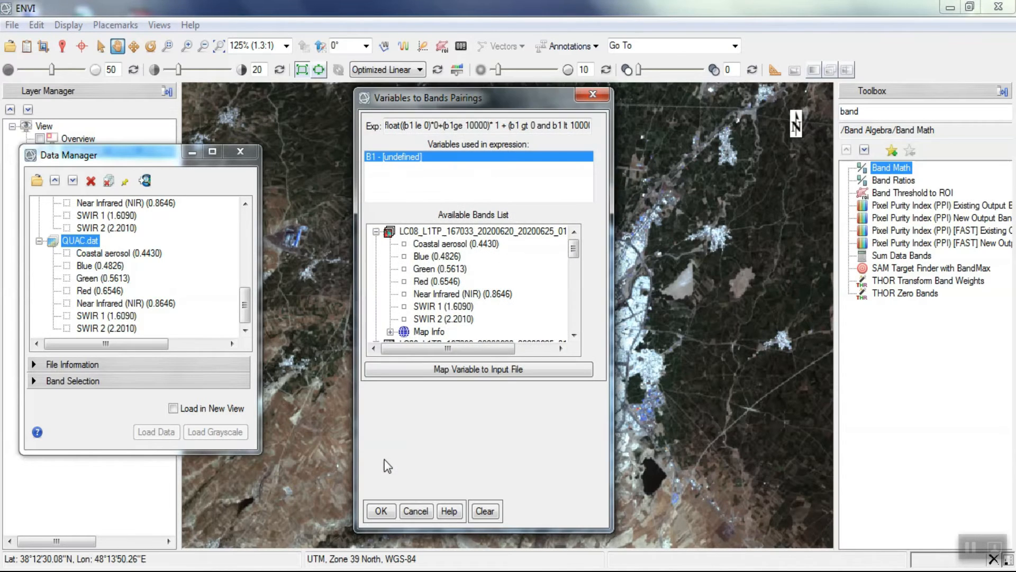
pyautogui.click(430, 370)
pyautogui.click(184, 199)
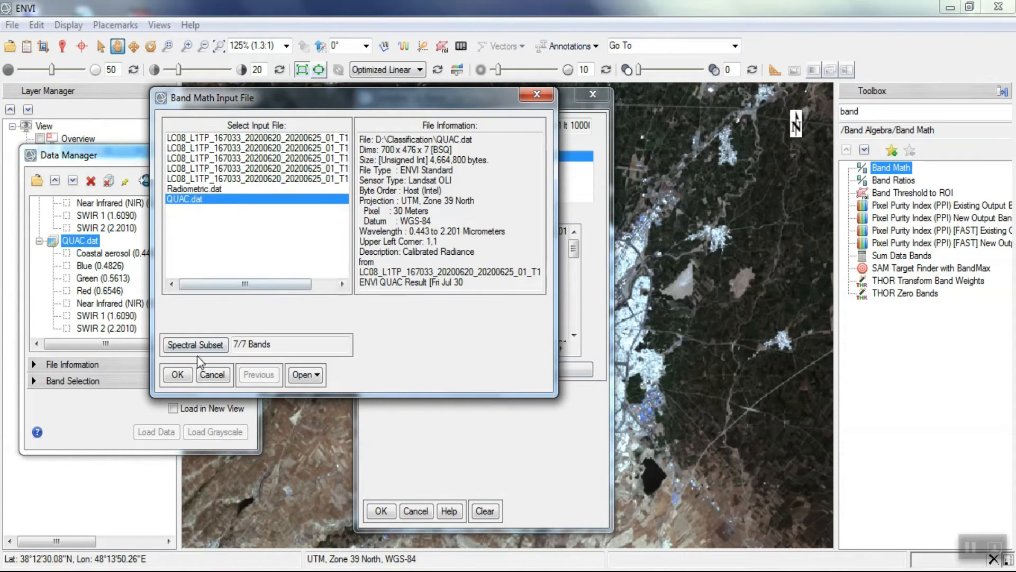
pyautogui.click(177, 374)
# - Name the Band Math output SurfaceReflectance in D:\Classification and run the calculation
pyautogui.click(469, 455)
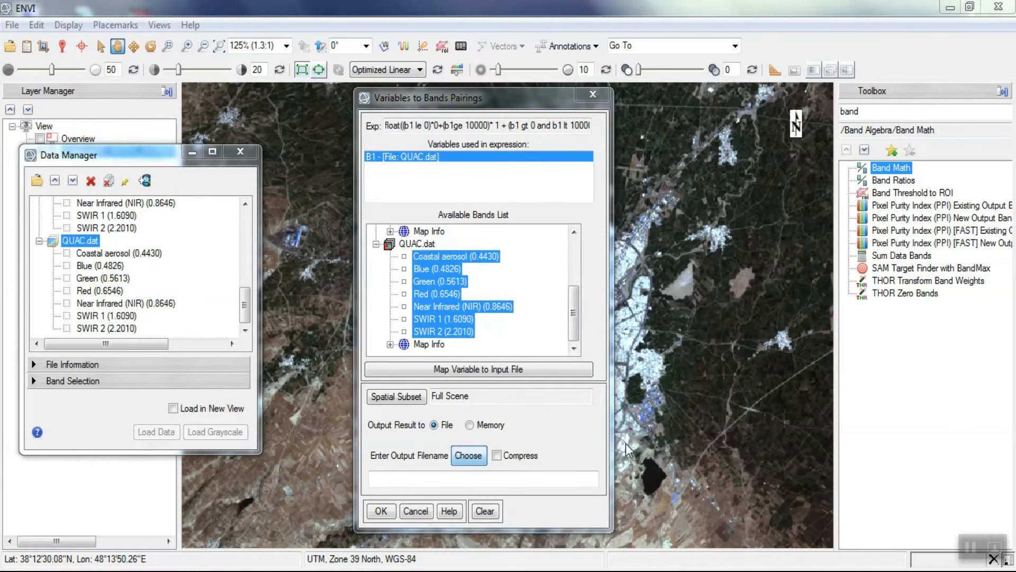
pyautogui.write('Surface')
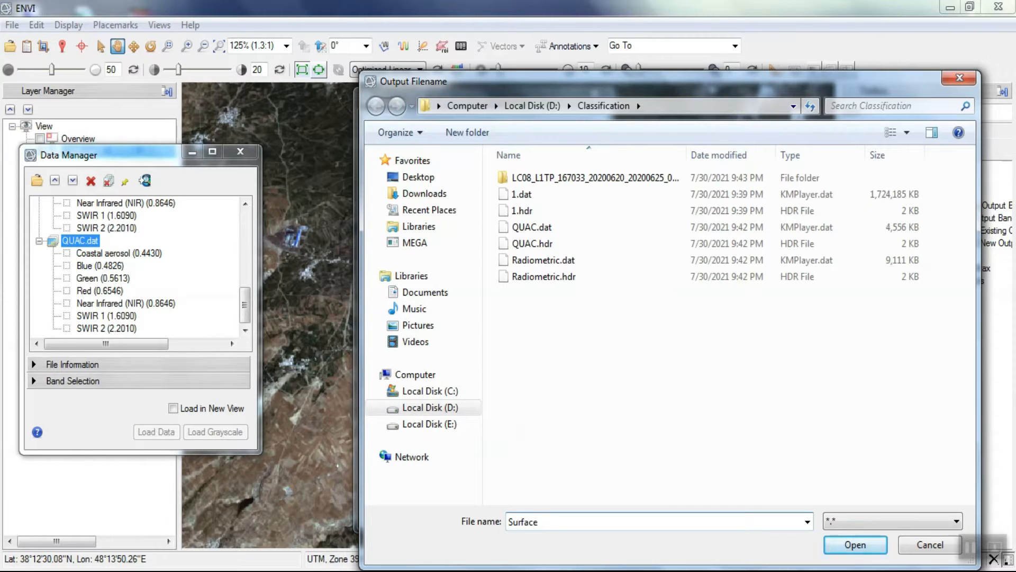
pyautogui.write('Reflectance')
pyautogui.press('Return')
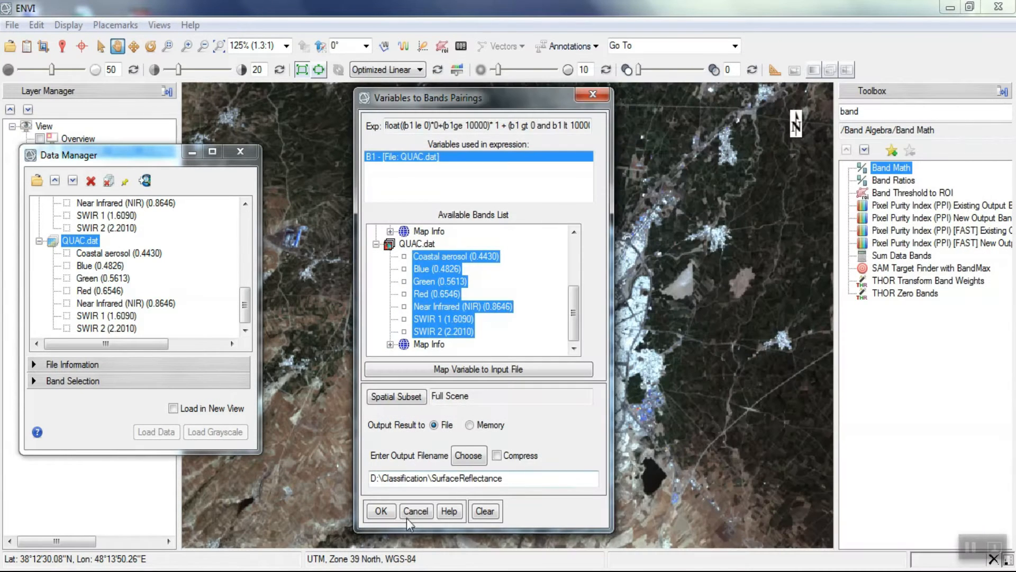
pyautogui.click(381, 511)
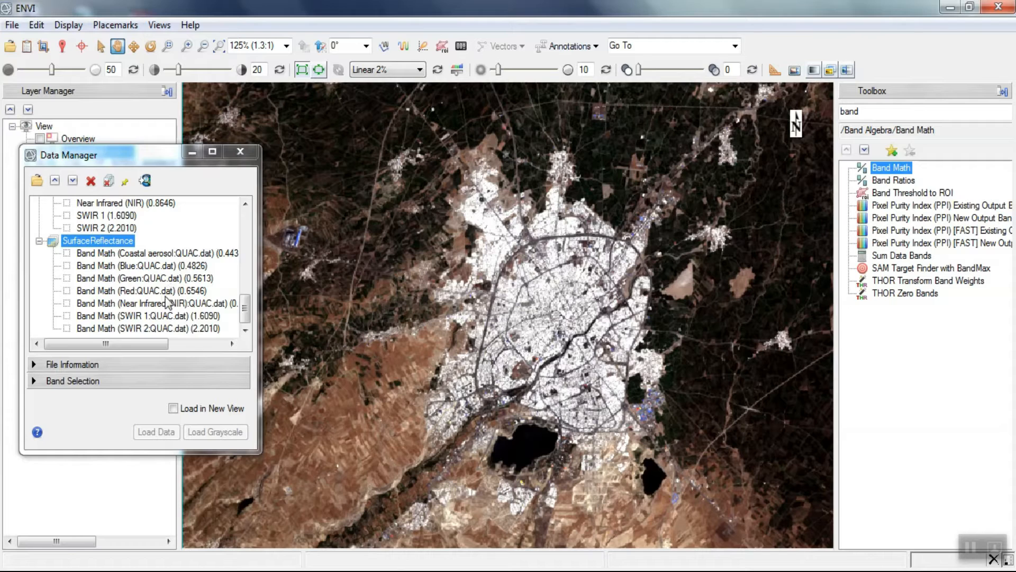
# - Close QUAC.dat, the original LC08 scene files and Radiometric.dat, keeping only SurfaceReflectance open
pyautogui.moveTo(247, 316); pyautogui.dragTo(245, 286)
pyautogui.click(80, 241)
pyautogui.click(91, 182)
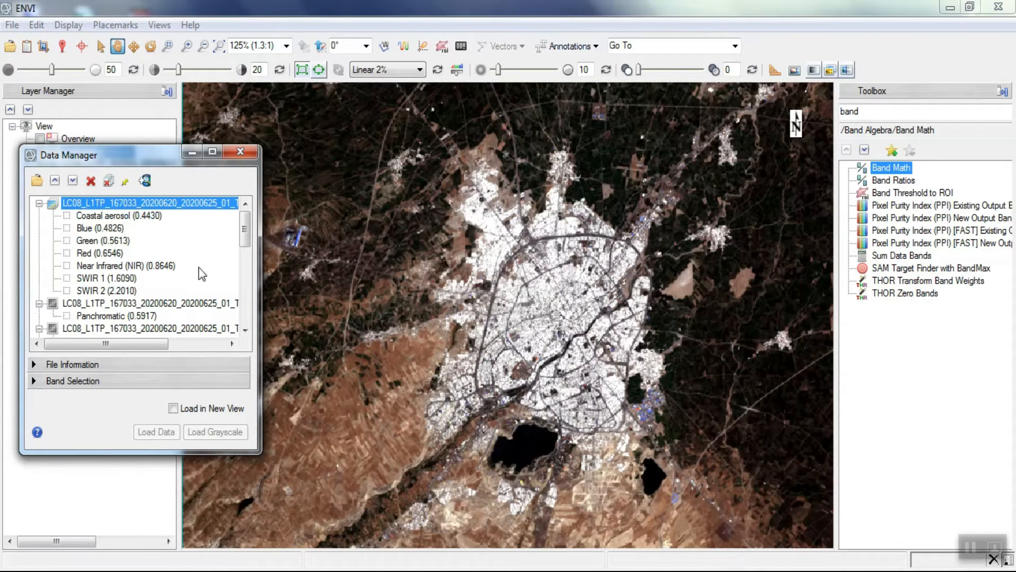
pyautogui.click(91, 182)
pyautogui.click(91, 182)
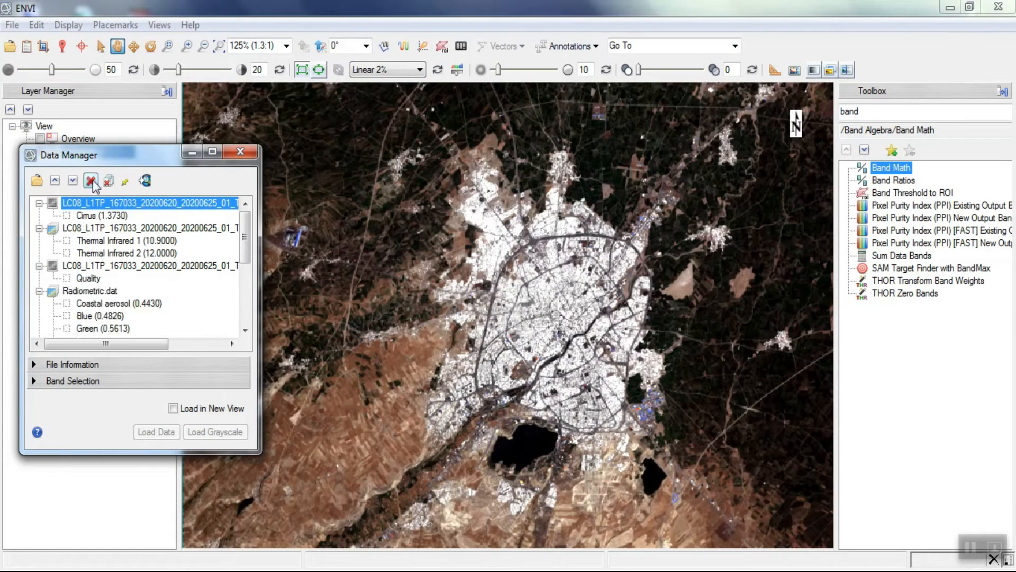
pyautogui.click(92, 181)
pyautogui.click(92, 182)
pyautogui.click(92, 182)
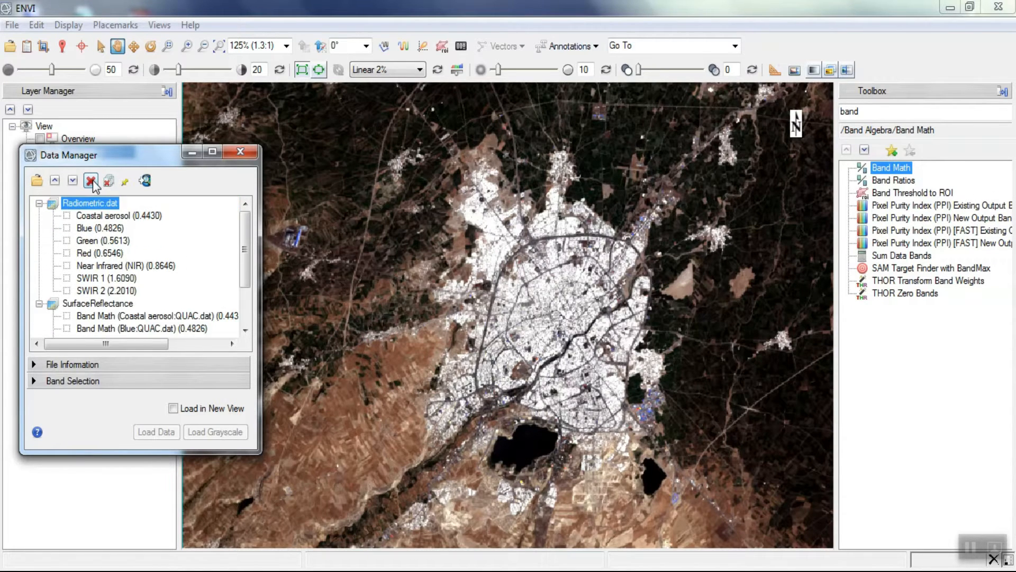
pyautogui.click(91, 182)
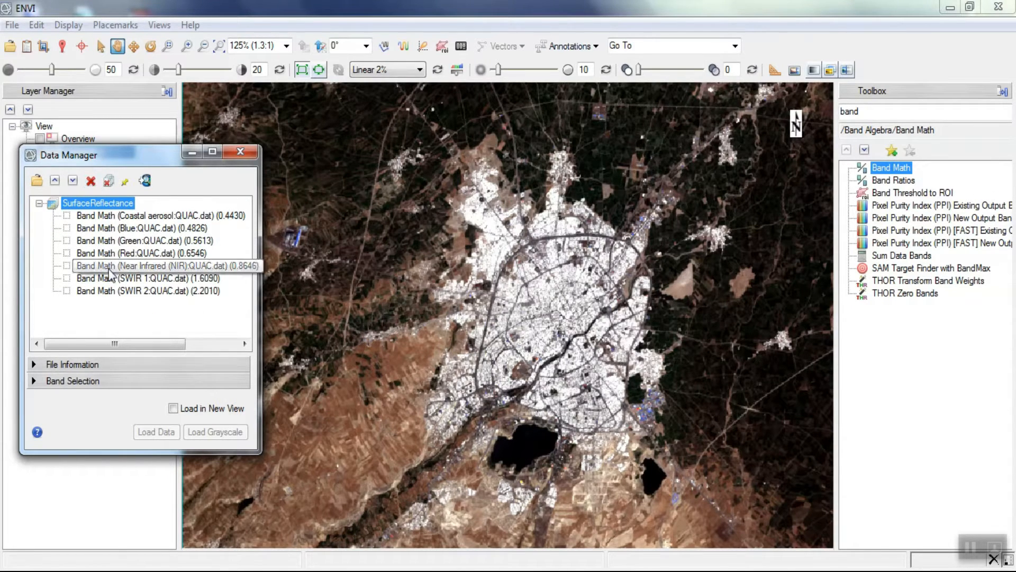
# - Load SurfaceReflectance as a colour-infrared (CIR) image and move the Data Manager aside
pyautogui.rightClick(107, 210)
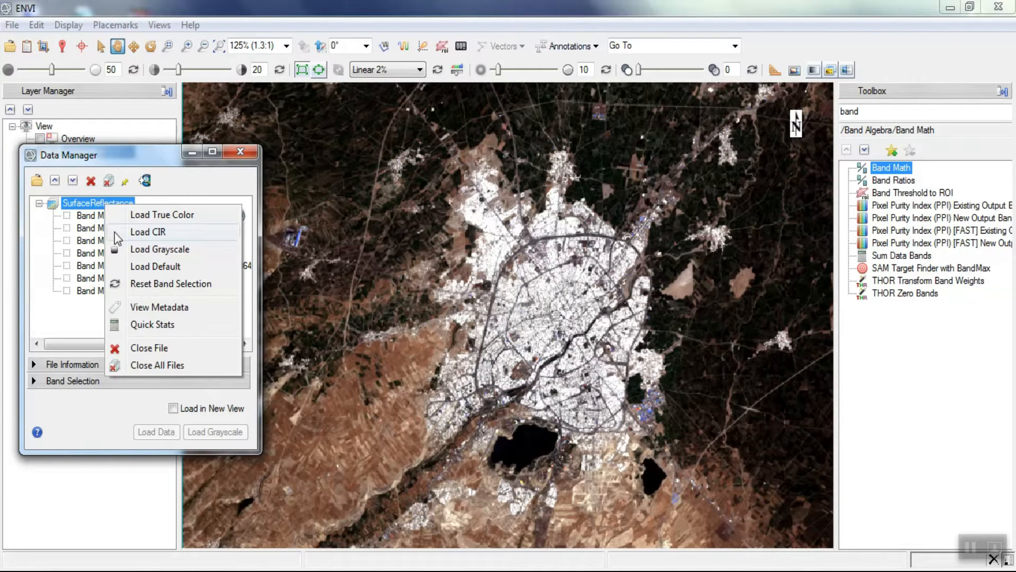
pyautogui.click(114, 231)
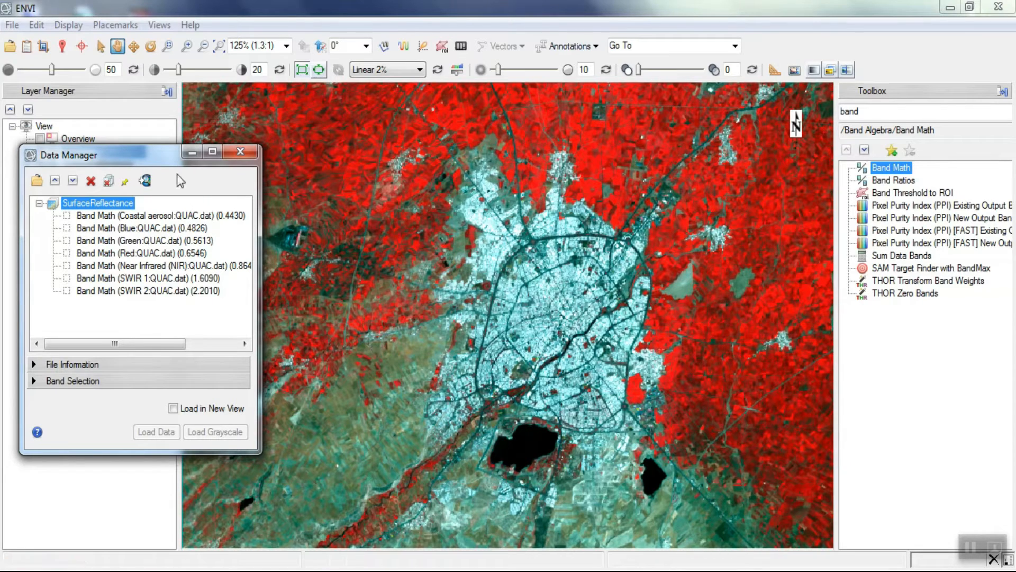
pyautogui.moveTo(169, 151); pyautogui.dragTo(139, 148)
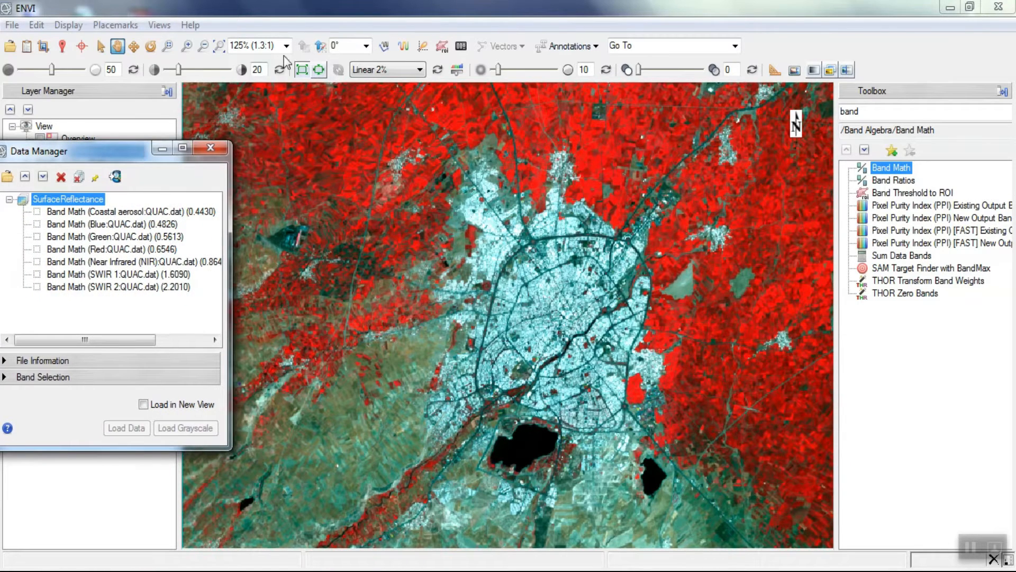
# - Start the Region of Interest (ROI) Tool and create a new ROI named Urban
pyautogui.click(442, 52)
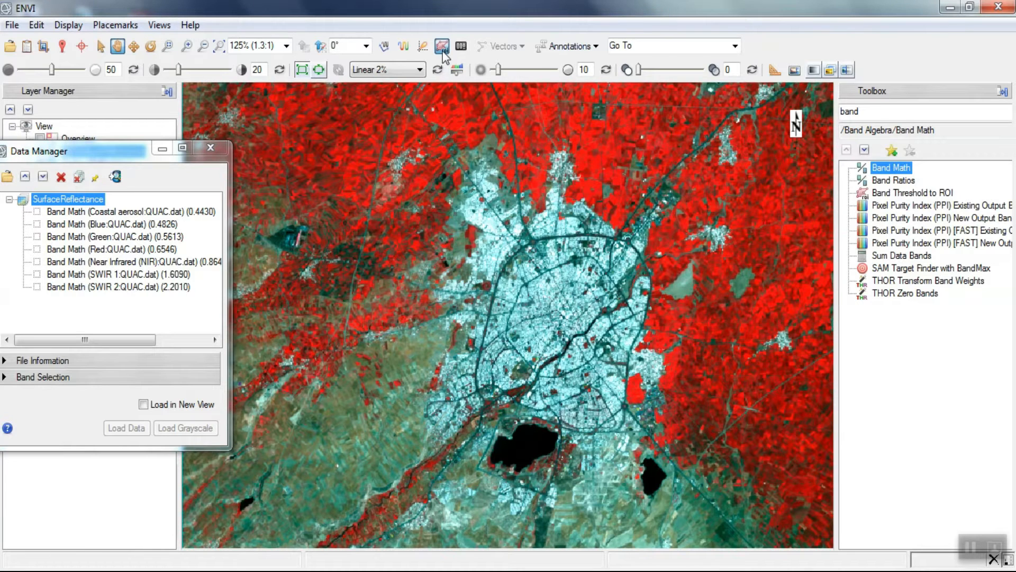
pyautogui.moveTo(538, 166); pyautogui.dragTo(817, 167)
pyautogui.click(787, 204)
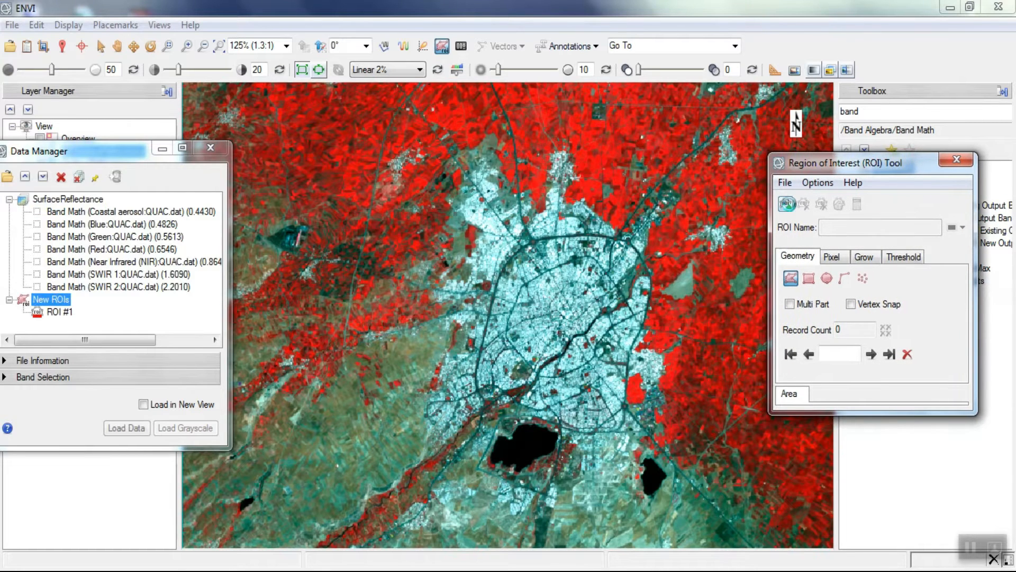
pyautogui.moveTo(869, 223); pyautogui.dragTo(813, 227)
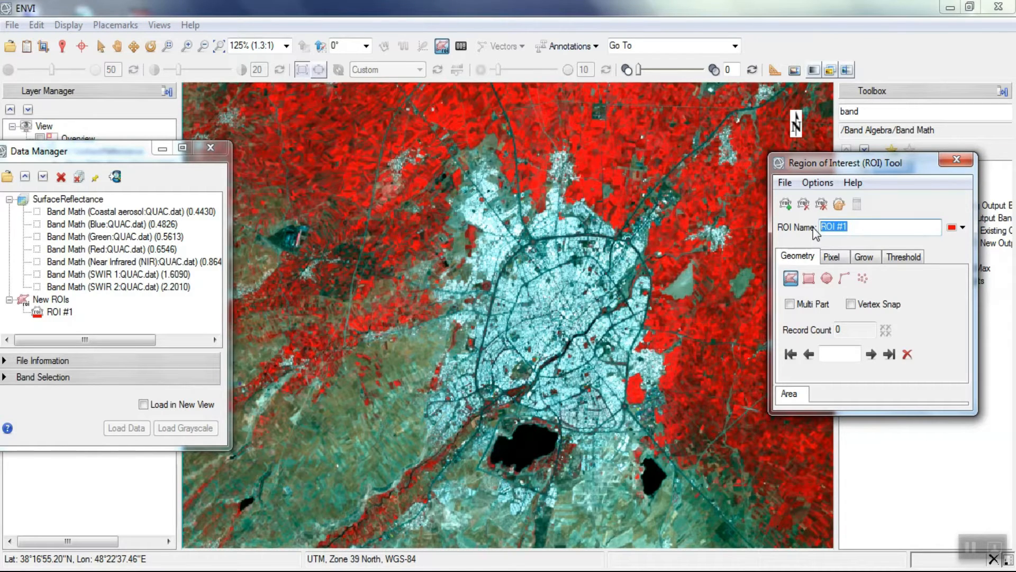
pyautogui.write('Urban')
# - Choose rectangle geometry and the colour red for the Urban ROI
pyautogui.click(809, 283)
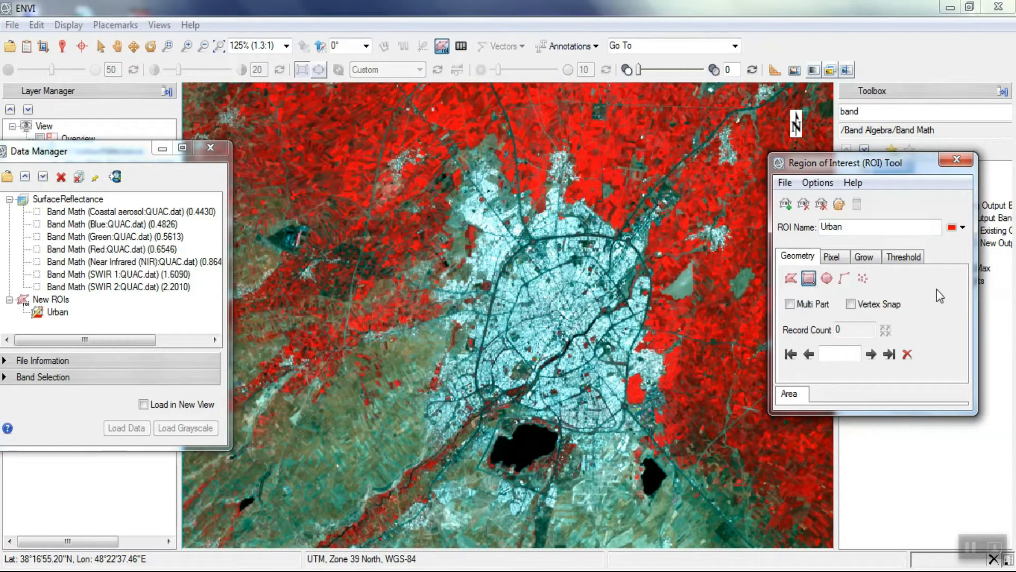
pyautogui.click(963, 228)
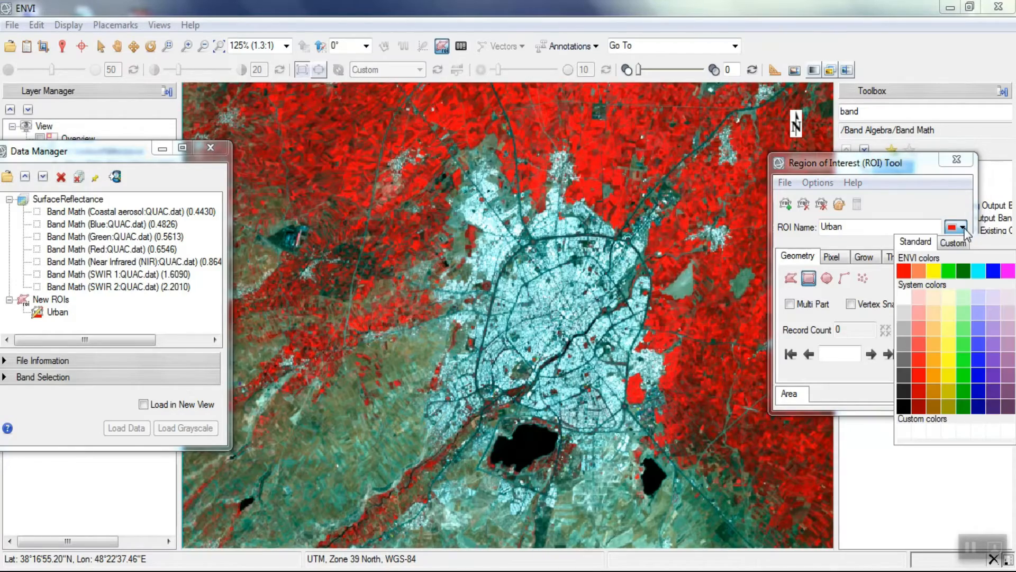
pyautogui.click(904, 270)
# - Draw three small rectangular Urban samples over built-up areas in the northern part of the city
pyautogui.scroll(5, 563, 262)
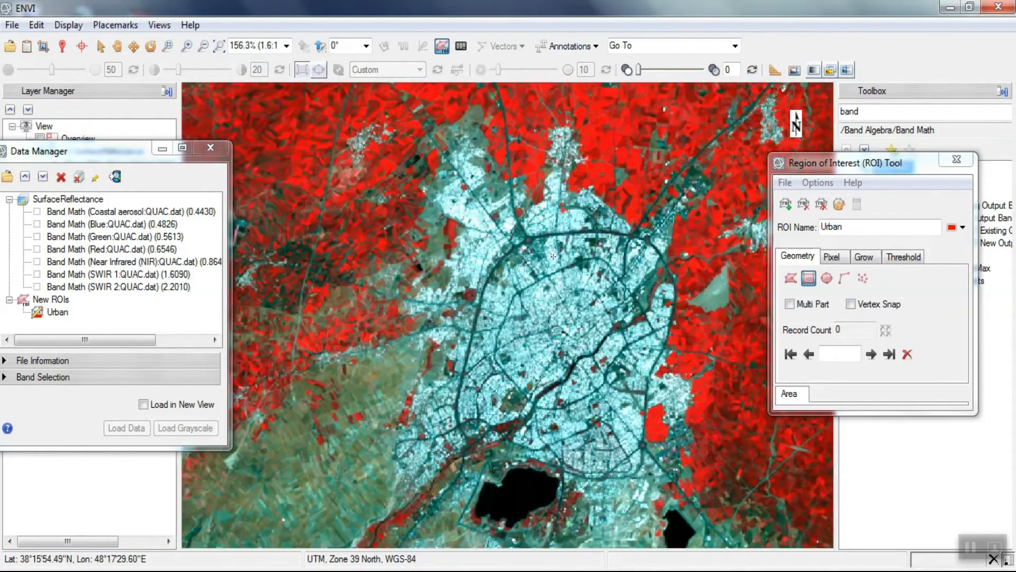
pyautogui.scroll(3, 547, 104)
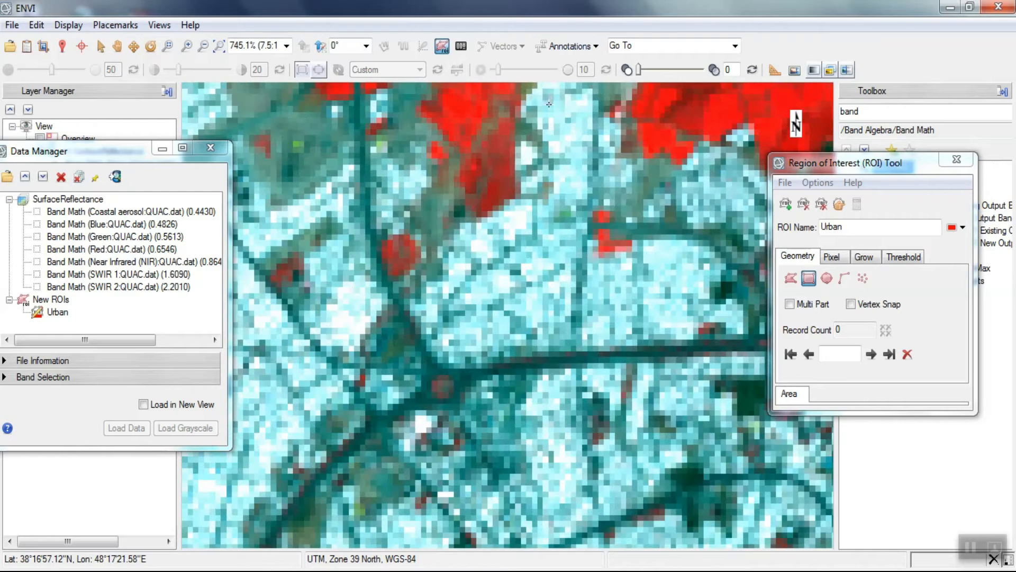
pyautogui.scroll(2, 572, 128)
pyautogui.moveTo(550, 110); pyautogui.dragTo(590, 153)
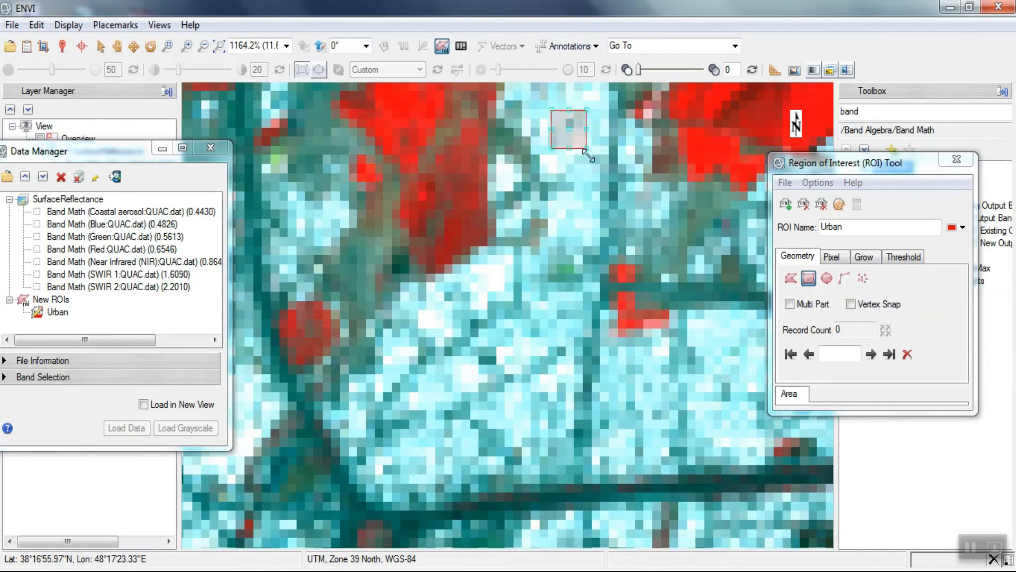
pyautogui.scroll(-2, 573, 100)
pyautogui.scroll(-1, 545, 218)
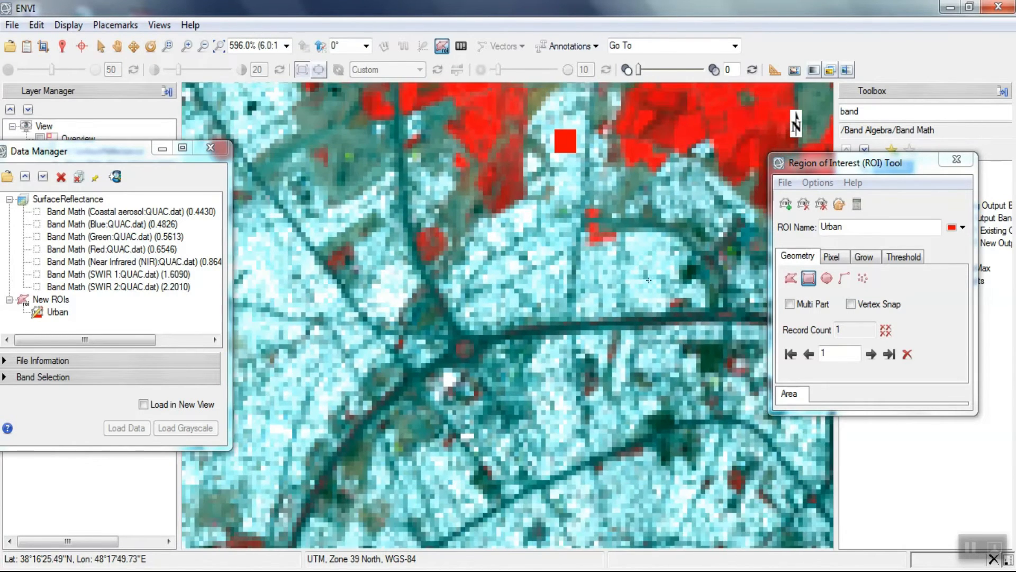
pyautogui.moveTo(658, 259); pyautogui.dragTo(661, 260)
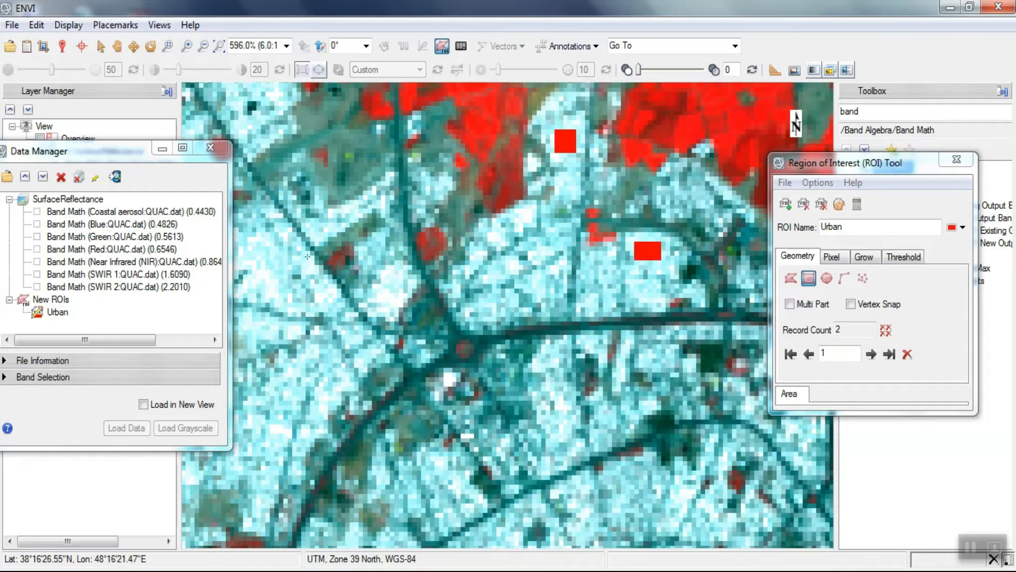
pyautogui.moveTo(255, 248); pyautogui.dragTo(279, 282)
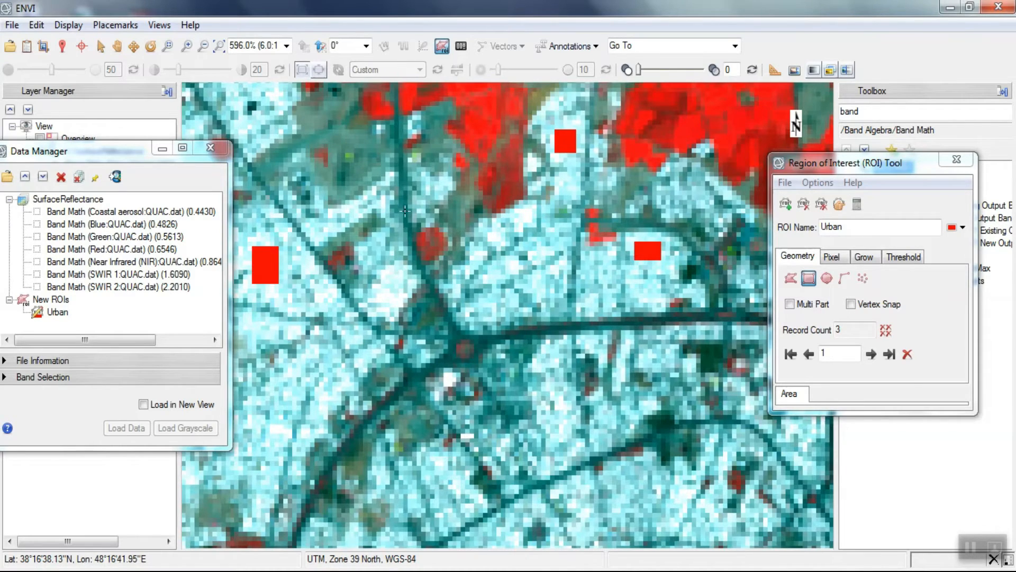
# - Add four more rectangular Urban samples in the north-central and northwestern built-up areas, inside and beside the ring road
pyautogui.scroll(-2, 403, 213)
pyautogui.scroll(2, 475, 416)
pyautogui.moveTo(421, 349); pyautogui.dragTo(440, 378)
pyautogui.moveTo(534, 300); pyautogui.dragTo(576, 326)
pyautogui.doubleClick(582, 340)
pyautogui.moveTo(479, 249); pyautogui.dragTo(481, 255)
pyautogui.doubleClick(488, 281)
pyautogui.moveTo(249, 214); pyautogui.dragTo(270, 242)
pyautogui.doubleClick(280, 273)
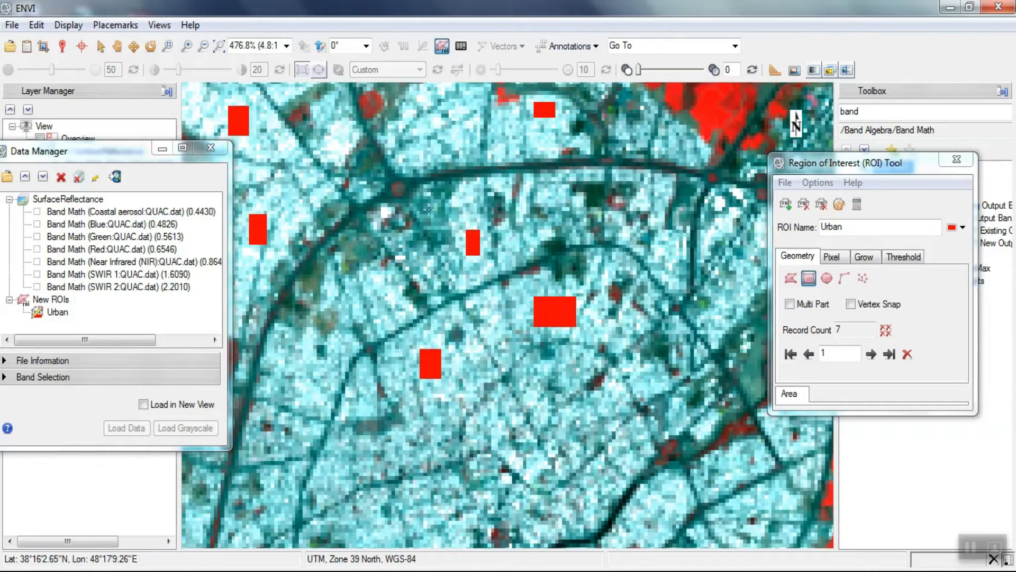
# - Add four rectangular Urban samples over built-up blocks in the eastern and southeastern part of the city
pyautogui.scroll(-3, 434, 203)
pyautogui.scroll(-2, 433, 204)
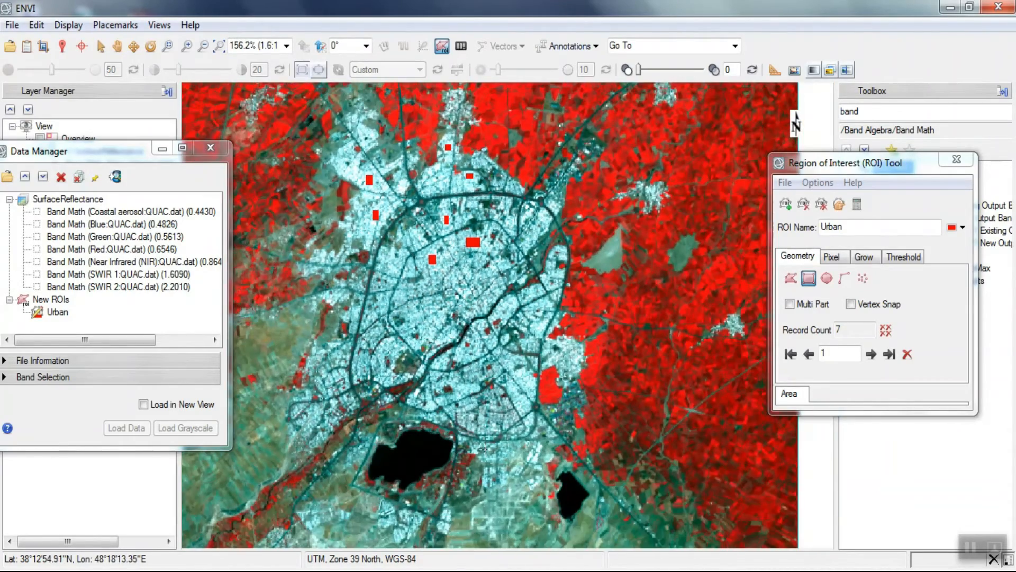
pyautogui.scroll(3, 533, 386)
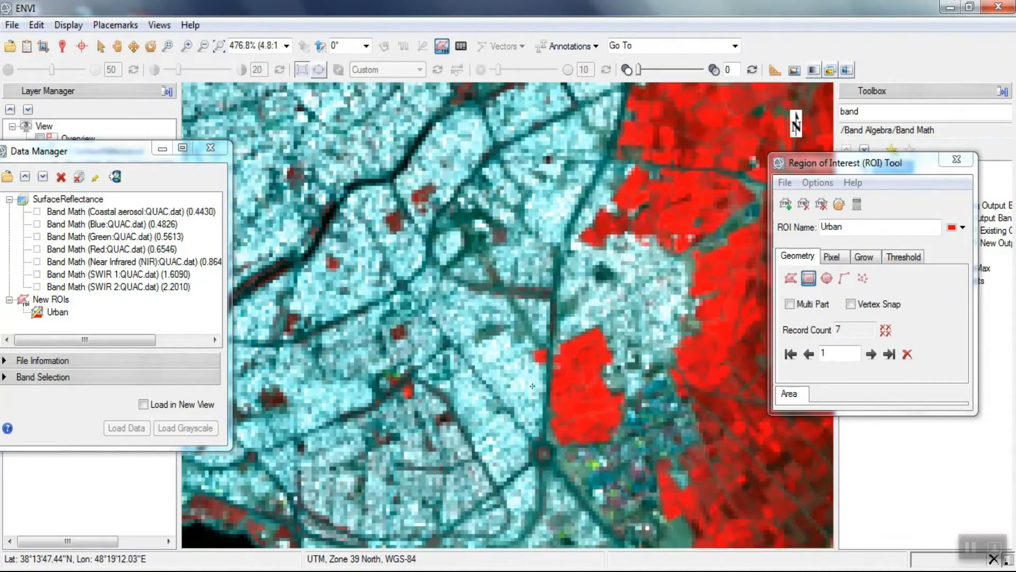
pyautogui.moveTo(491, 351); pyautogui.dragTo(518, 374)
pyautogui.moveTo(454, 131); pyautogui.dragTo(472, 149)
pyautogui.moveTo(536, 201); pyautogui.dragTo(560, 223)
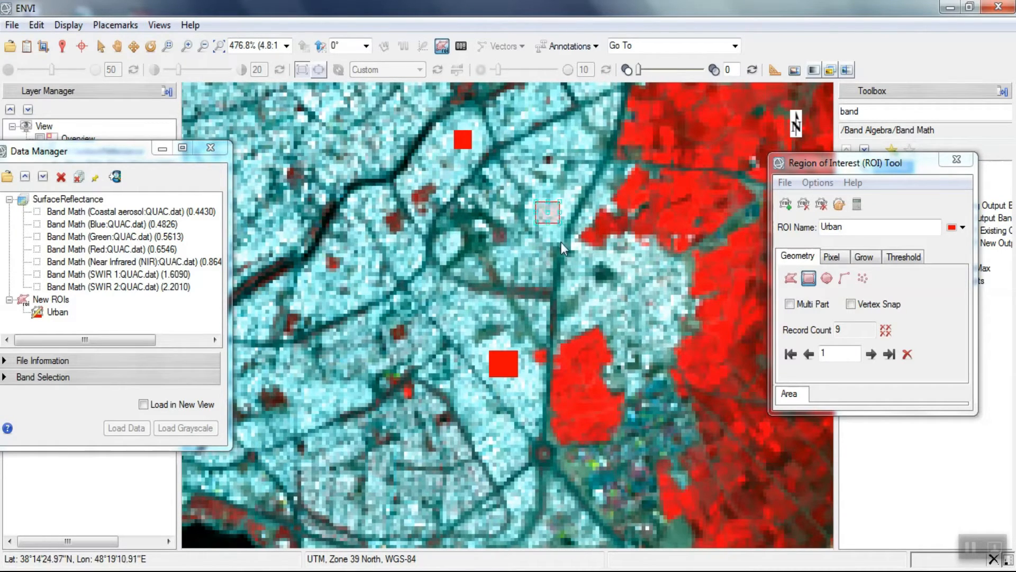
pyautogui.moveTo(652, 291); pyautogui.dragTo(674, 316)
pyautogui.scroll(-4, 673, 331)
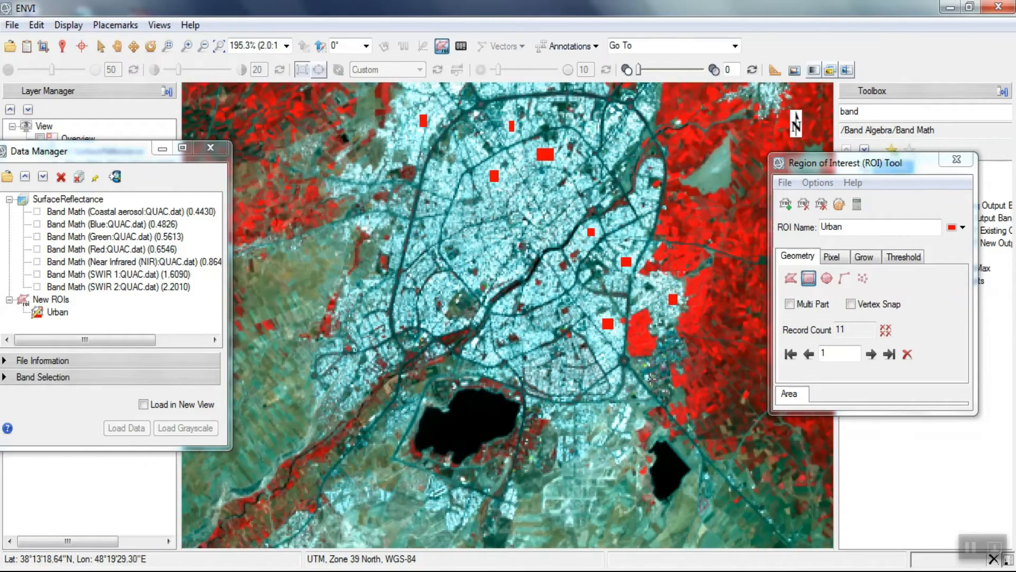
# - Draw five more rectangular Urban samples over built-up blocks in the west-central part of the city, inside the ring road
pyautogui.scroll(5, 457, 269)
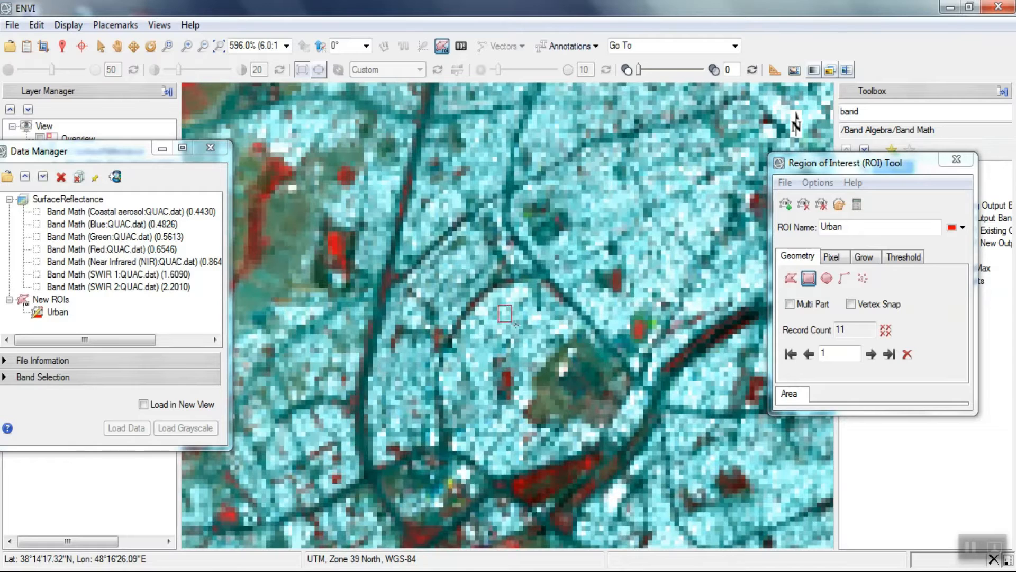
pyautogui.moveTo(516, 325); pyautogui.dragTo(519, 328)
pyautogui.moveTo(594, 305); pyautogui.dragTo(616, 331)
pyautogui.moveTo(582, 184); pyautogui.dragTo(622, 227)
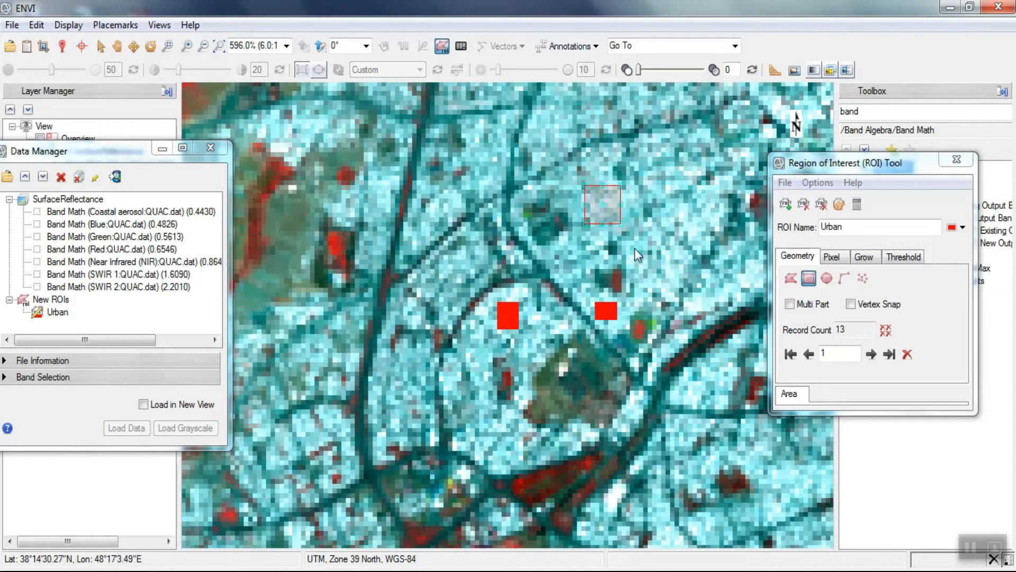
pyautogui.moveTo(554, 127); pyautogui.dragTo(559, 138)
pyautogui.moveTo(480, 138); pyautogui.dragTo(498, 161)
pyautogui.scroll(2, 379, 325)
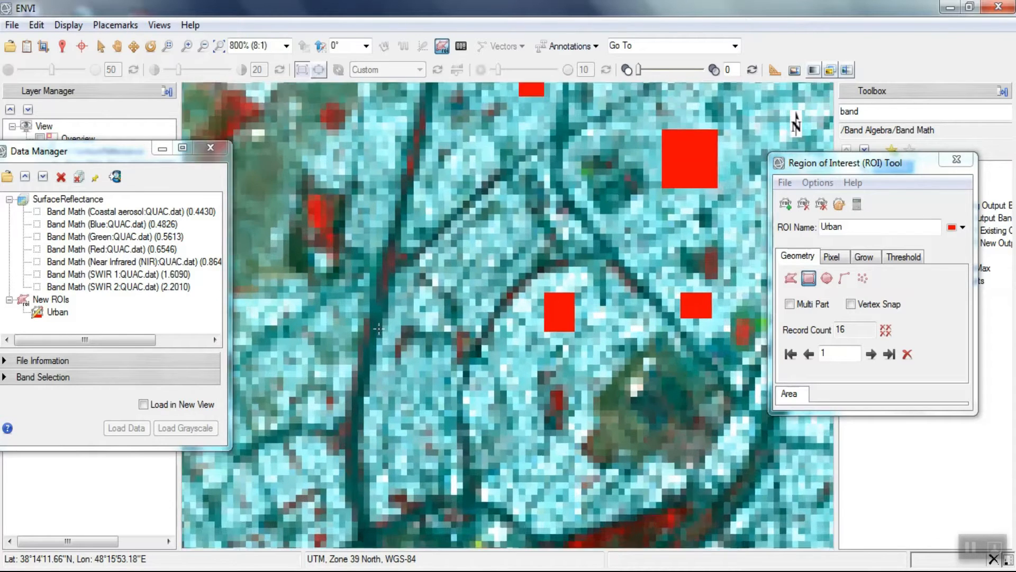
# - Create a new ROI named Vegetation and set its geometry to rectangle
pyautogui.click(216, 42)
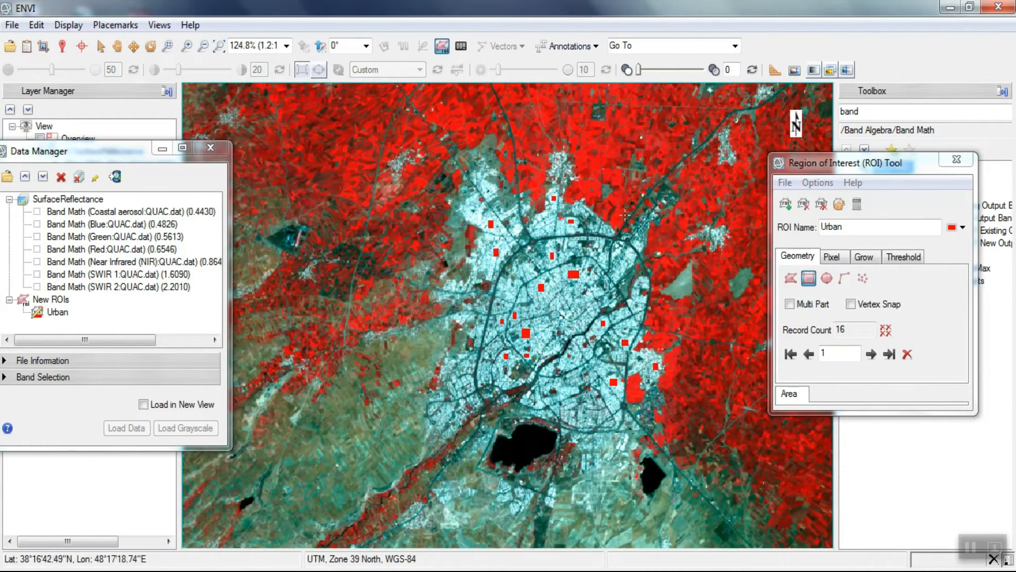
pyautogui.click(786, 205)
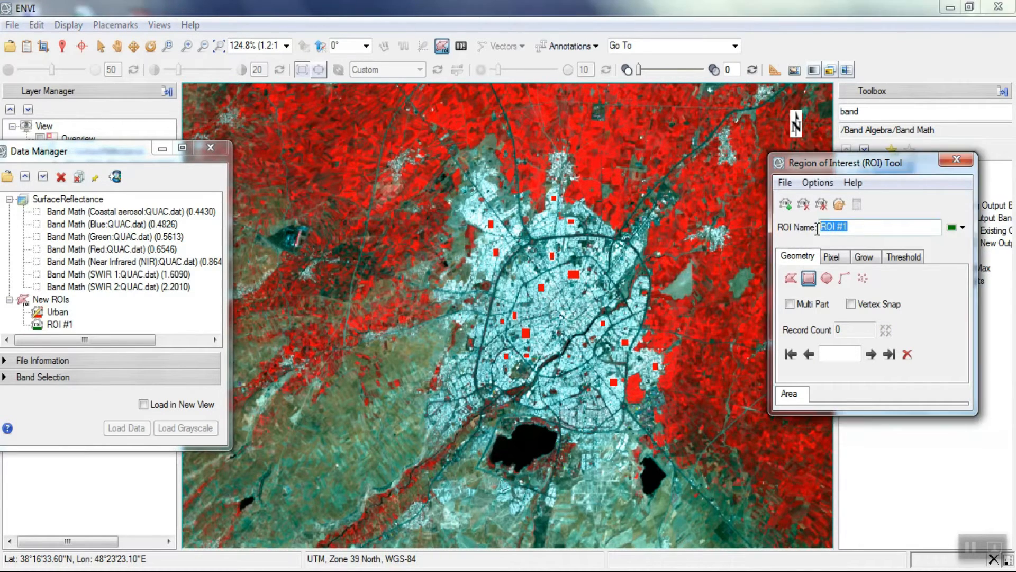
pyautogui.write('vegetatio')
pyautogui.click(812, 274)
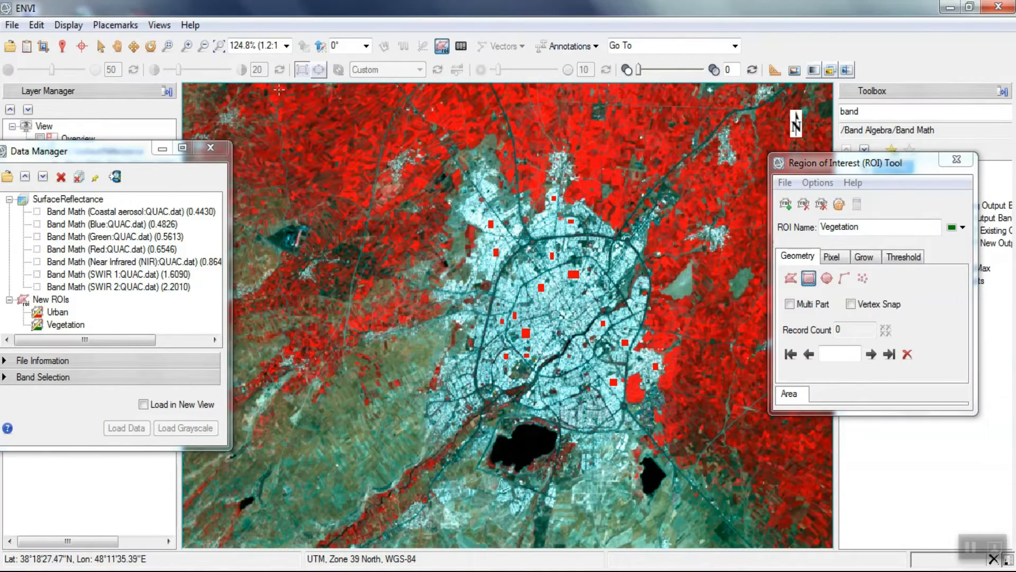
# - Draw three rectangular Vegetation samples over bright red fields in the northwestern corner of the scene
pyautogui.scroll(5, 279, 90)
pyautogui.scroll(6, 278, 90)
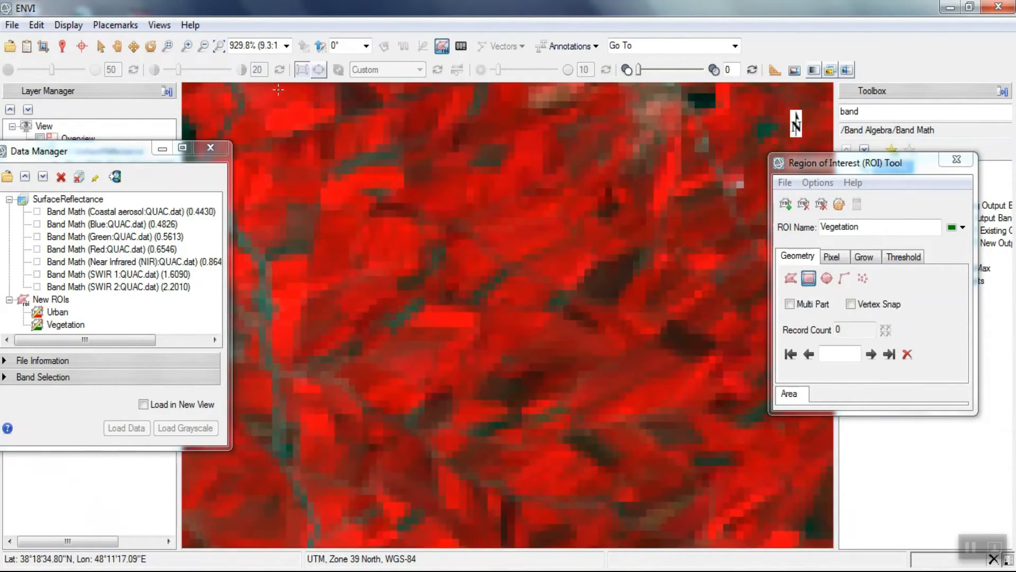
pyautogui.moveTo(269, 96); pyautogui.dragTo(296, 123)
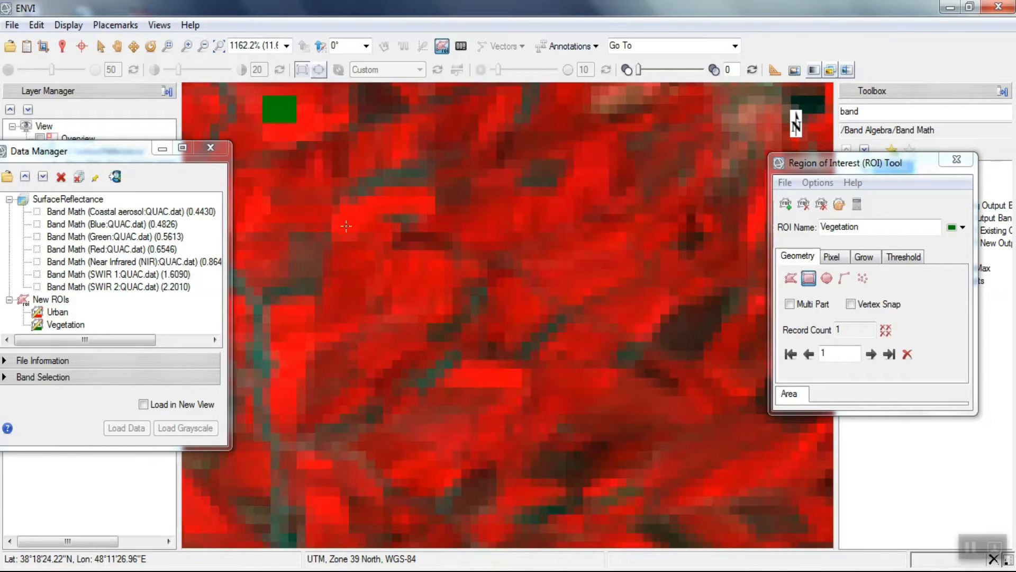
pyautogui.moveTo(357, 229); pyautogui.dragTo(358, 231)
pyautogui.moveTo(509, 213); pyautogui.dragTo(564, 240)
# - Draw five more rectangular Vegetation samples over red fields along the northern edge, on both sides of the diagonal road
pyautogui.scroll(-4, 369, 265)
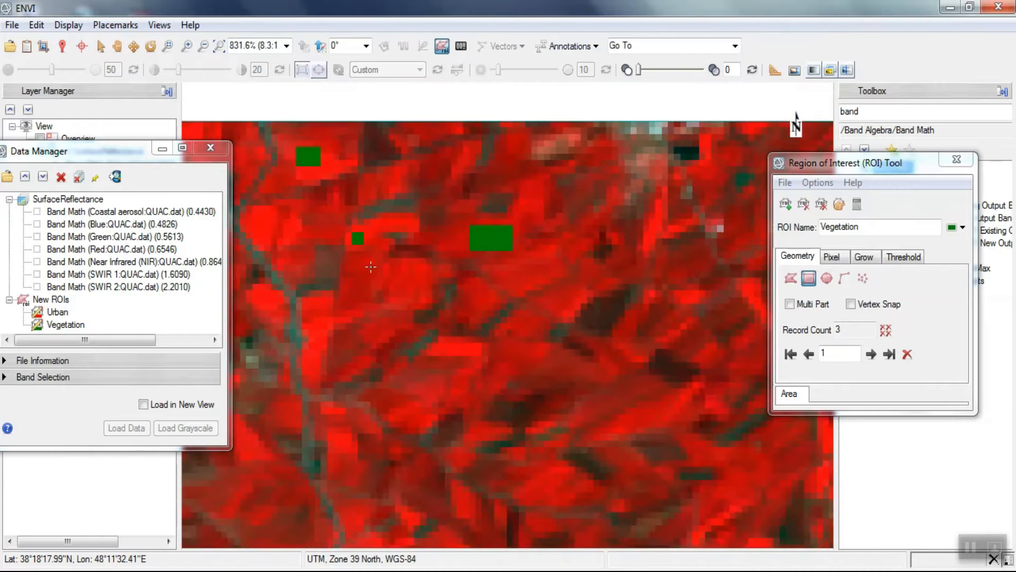
pyautogui.scroll(-1, 369, 265)
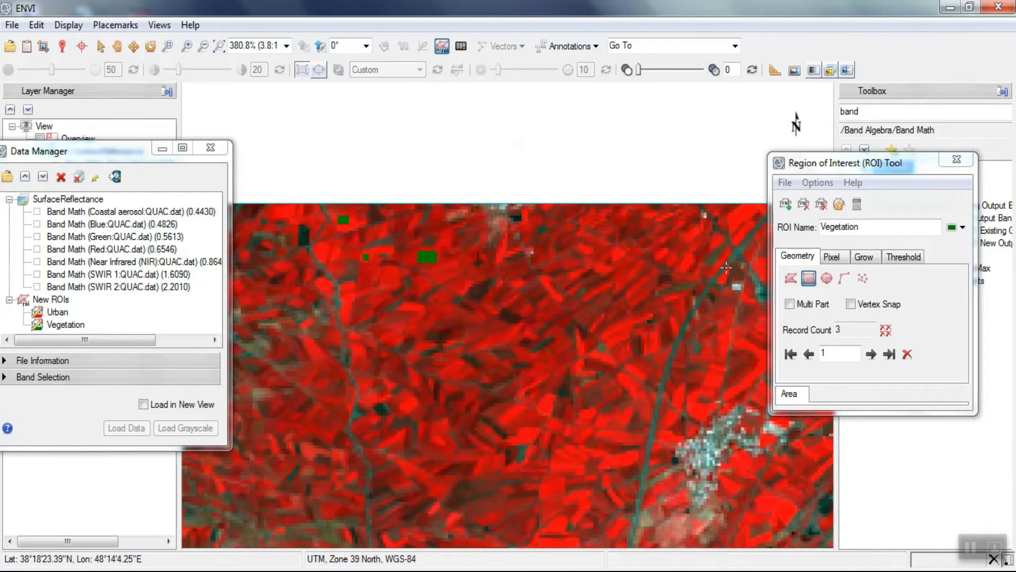
pyautogui.scroll(6, 629, 218)
pyautogui.moveTo(628, 206); pyautogui.dragTo(646, 218)
pyautogui.click(644, 237)
pyautogui.moveTo(342, 273); pyautogui.dragTo(374, 301)
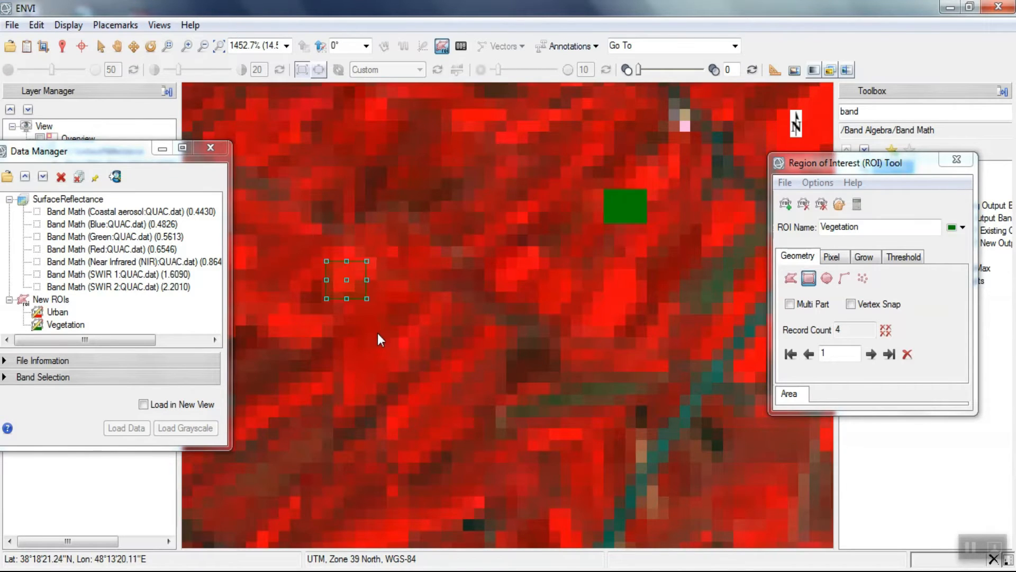
pyautogui.click(377, 332)
pyautogui.moveTo(465, 111); pyautogui.dragTo(506, 142)
pyautogui.click(511, 154)
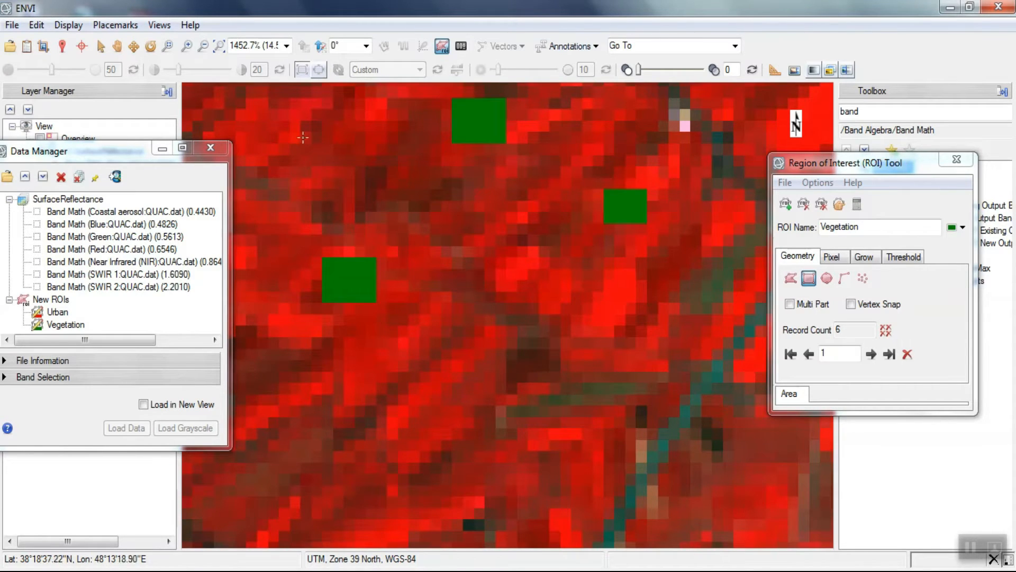
pyautogui.click(316, 183)
pyautogui.scroll(-3, 370, 154)
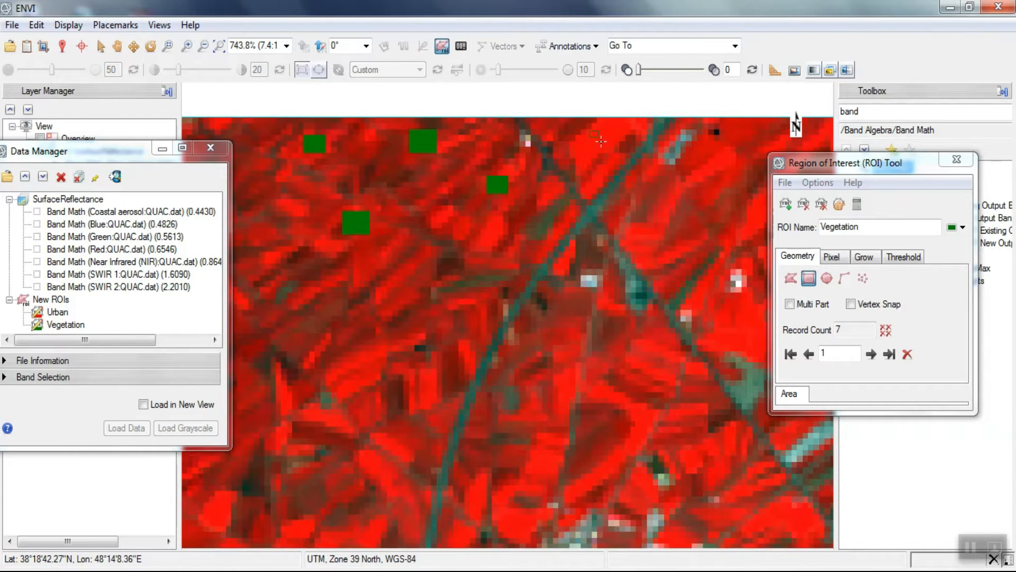
# - Draw three rectangular Vegetation samples in the bright red fields just north of the city's northwestern suburb
pyautogui.scroll(-3, 320, 249)
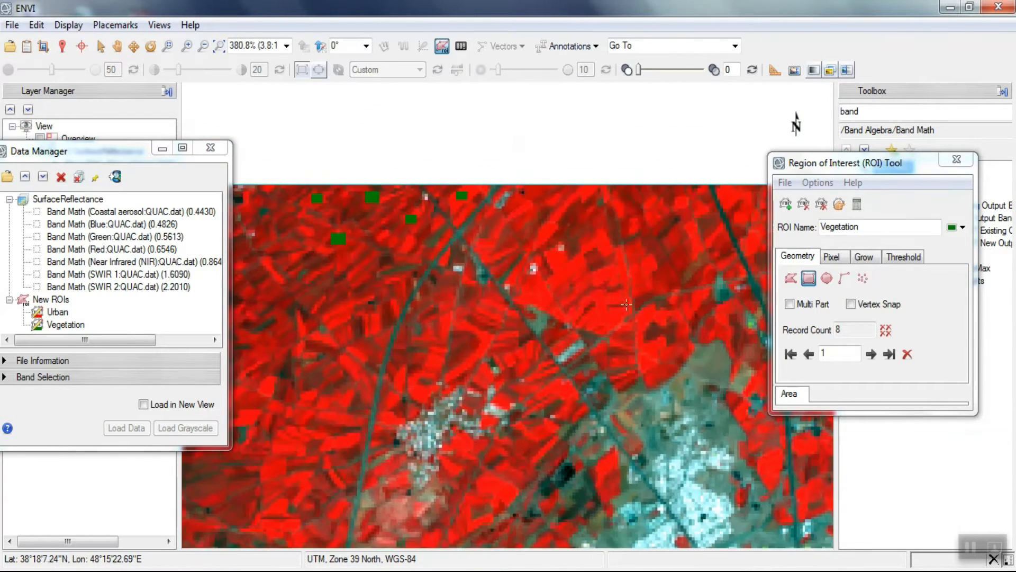
pyautogui.scroll(4, 613, 327)
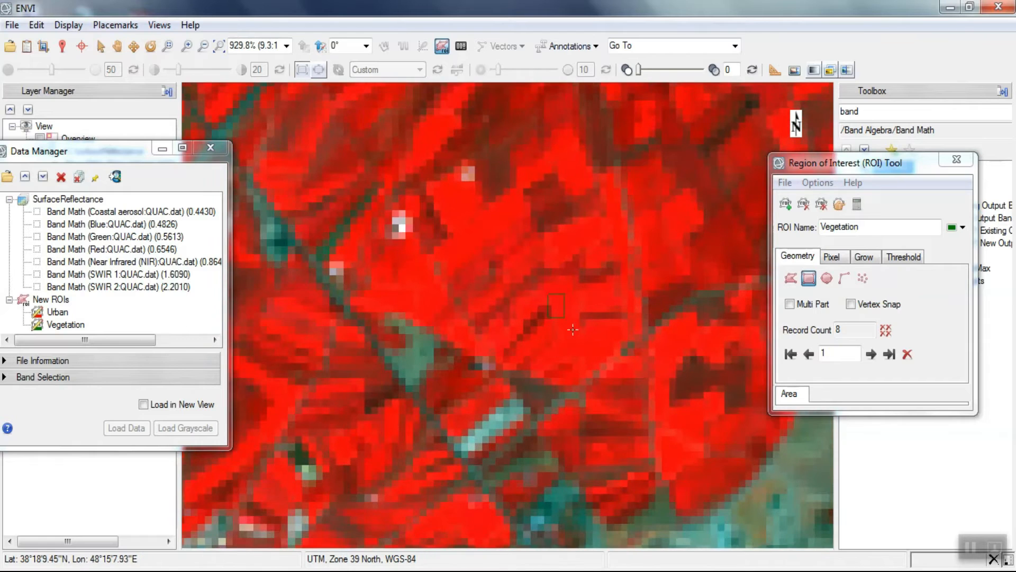
pyautogui.click(579, 348)
pyautogui.moveTo(460, 203); pyautogui.dragTo(492, 238)
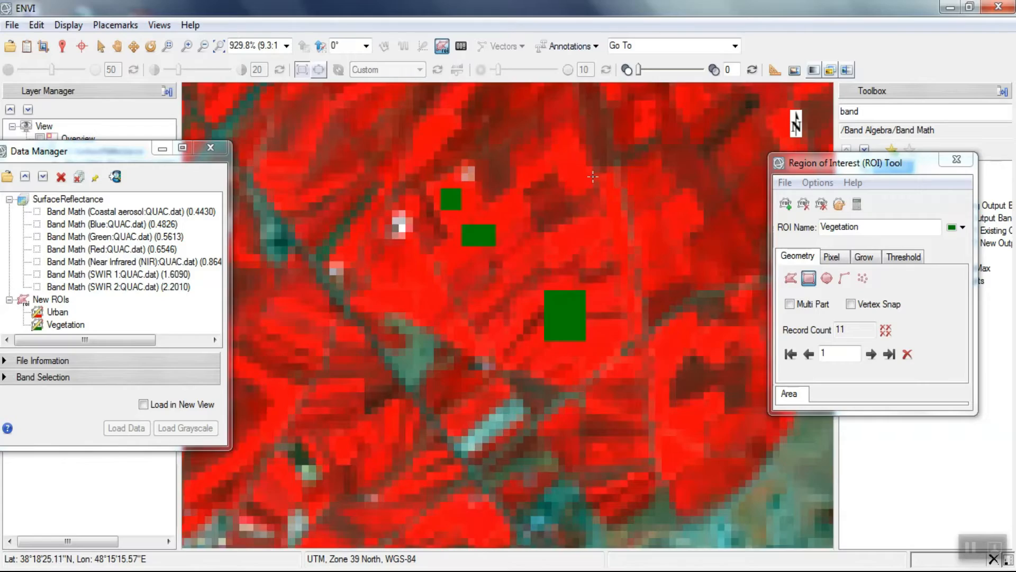
# - Fit the whole scene in the view and move the ROI Tool dialog clear of the eastern fields
pyautogui.scroll(-5, 590, 193)
pyautogui.scroll(-2, 593, 176)
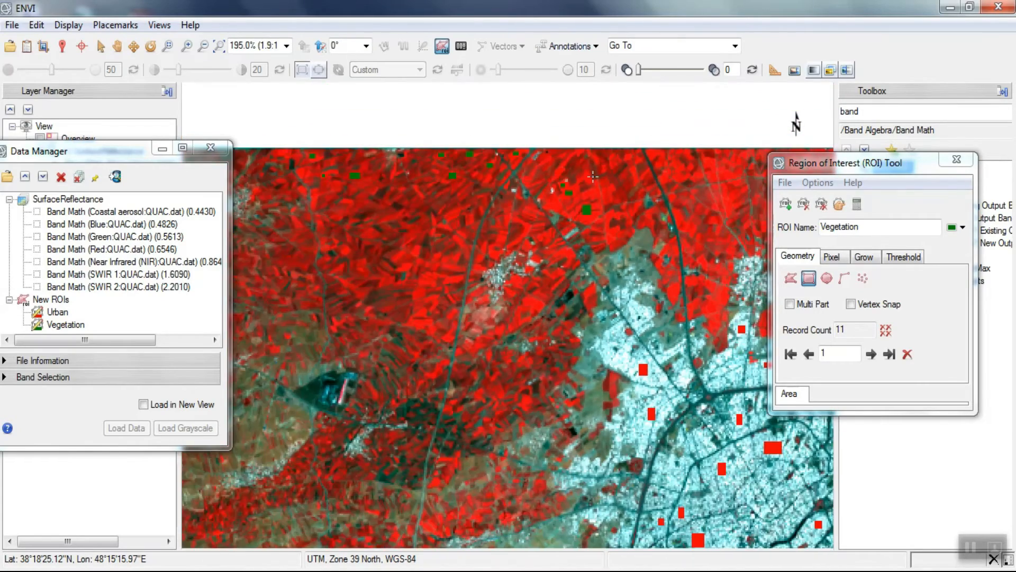
pyautogui.scroll(-3, 593, 176)
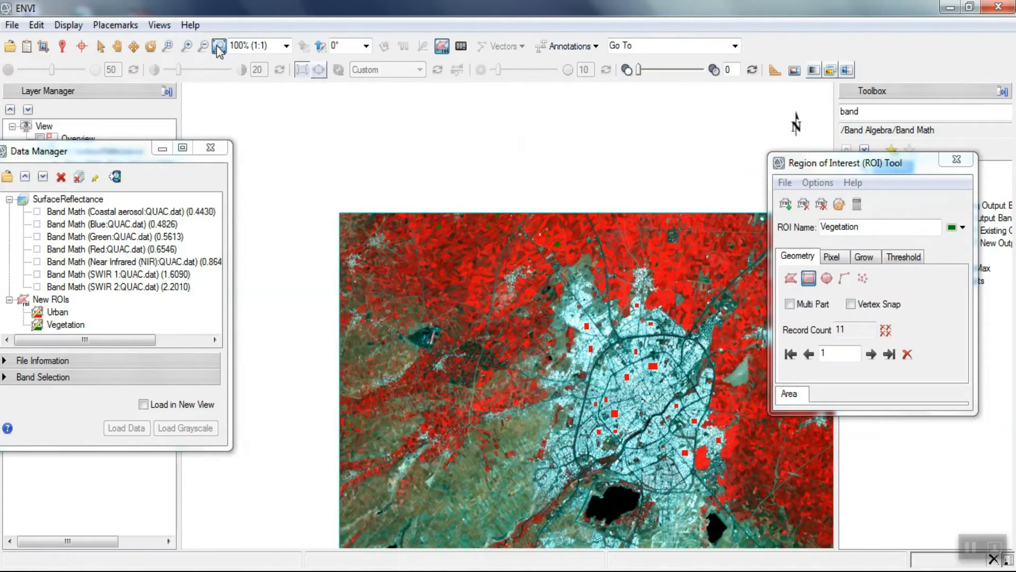
pyautogui.click(217, 48)
pyautogui.click(850, 182)
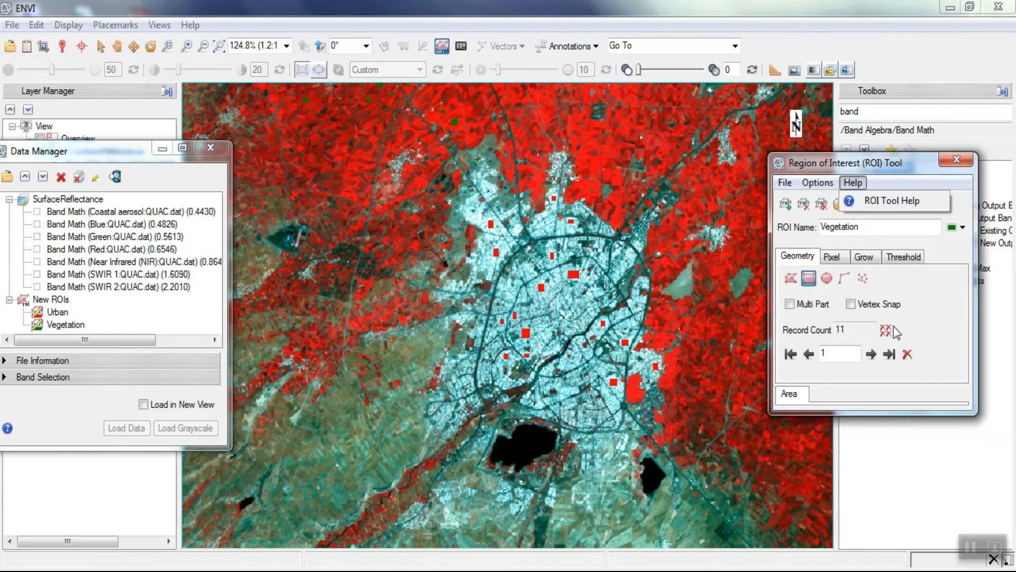
pyautogui.click(900, 364)
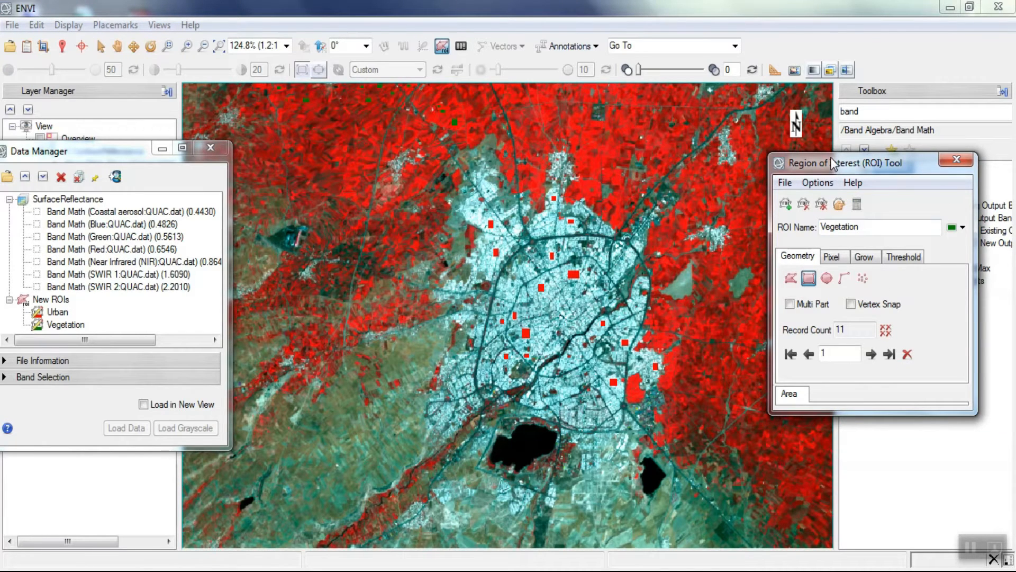
pyautogui.moveTo(831, 159); pyautogui.dragTo(871, 276)
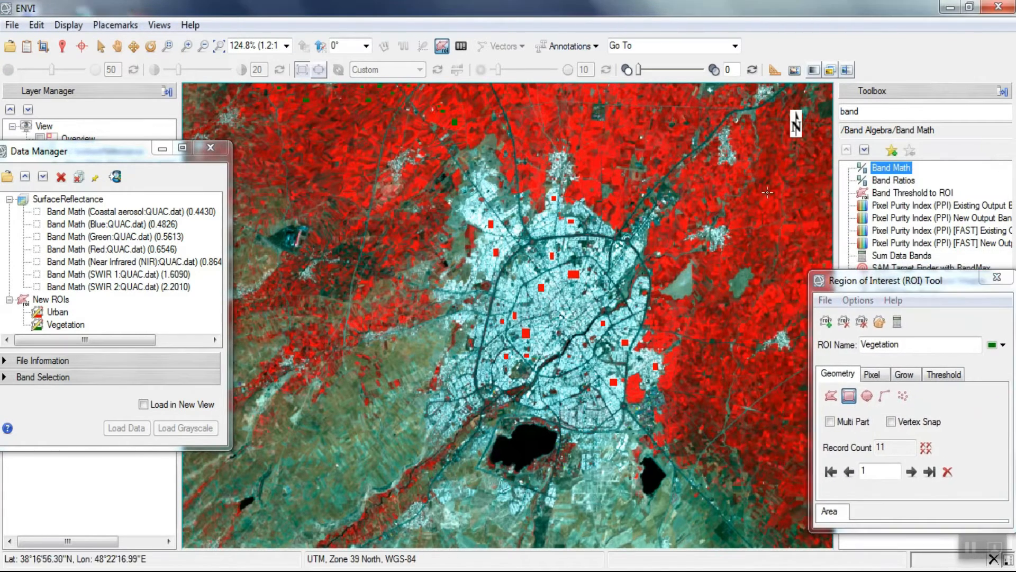
# - Draw three rectangular Vegetation samples over red fields around the small settlement in the northeastern part of the scene
pyautogui.scroll(7, 768, 192)
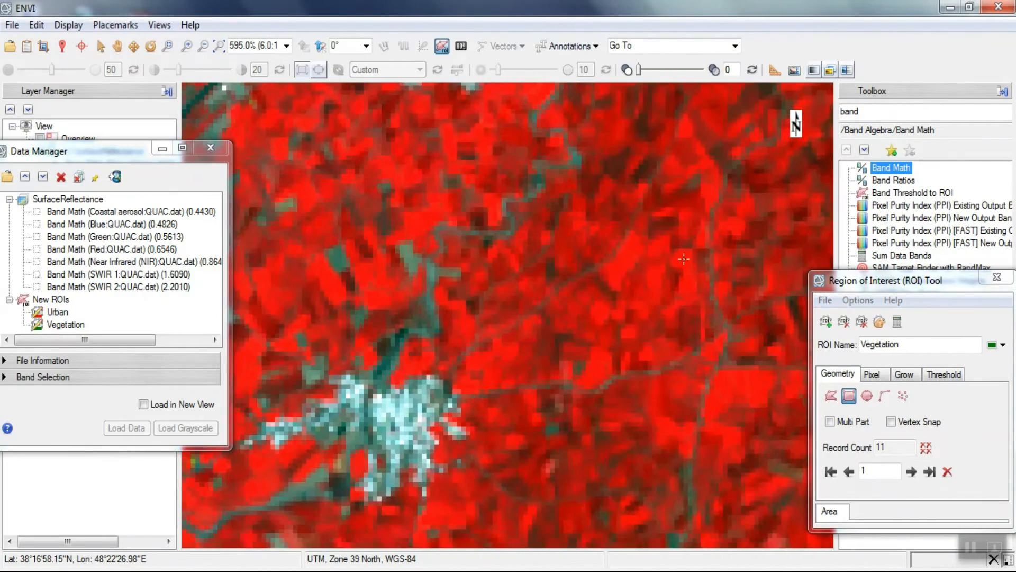
pyautogui.moveTo(626, 247); pyautogui.dragTo(675, 296)
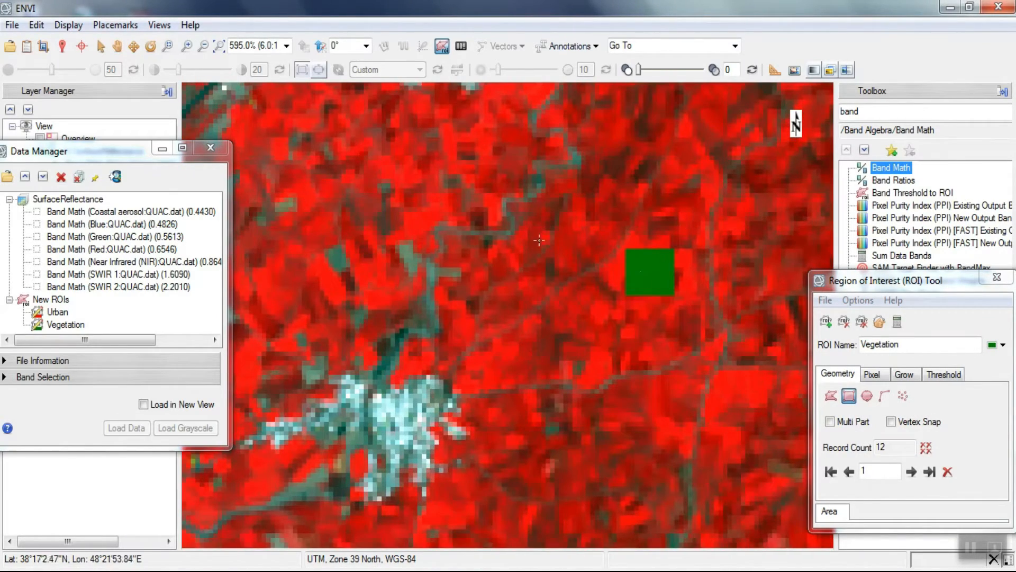
pyautogui.click(417, 185)
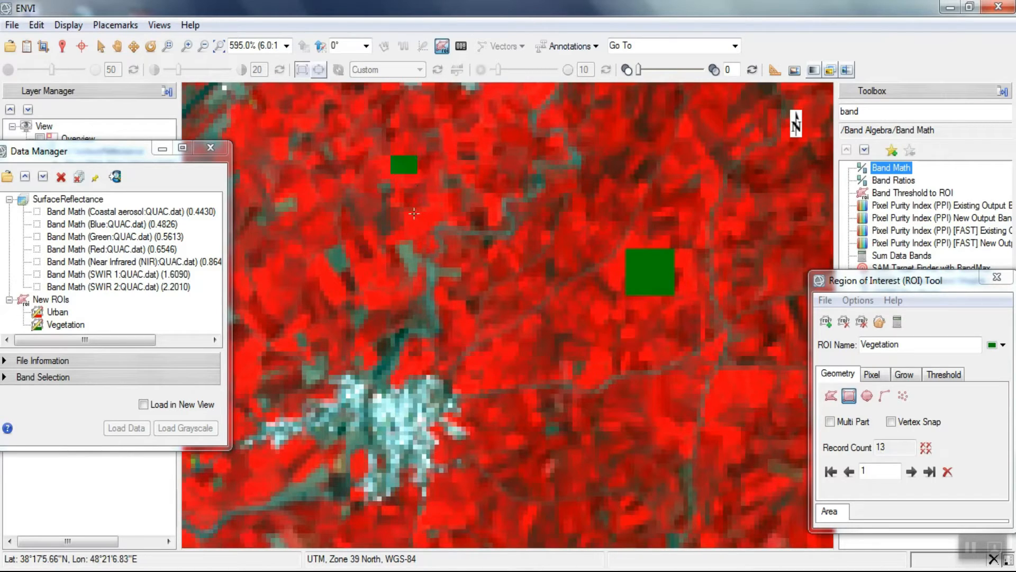
pyautogui.click(421, 222)
# - Draw three more rectangular Vegetation samples over red fields near the eastern edge of the scene
pyautogui.scroll(-2, 485, 202)
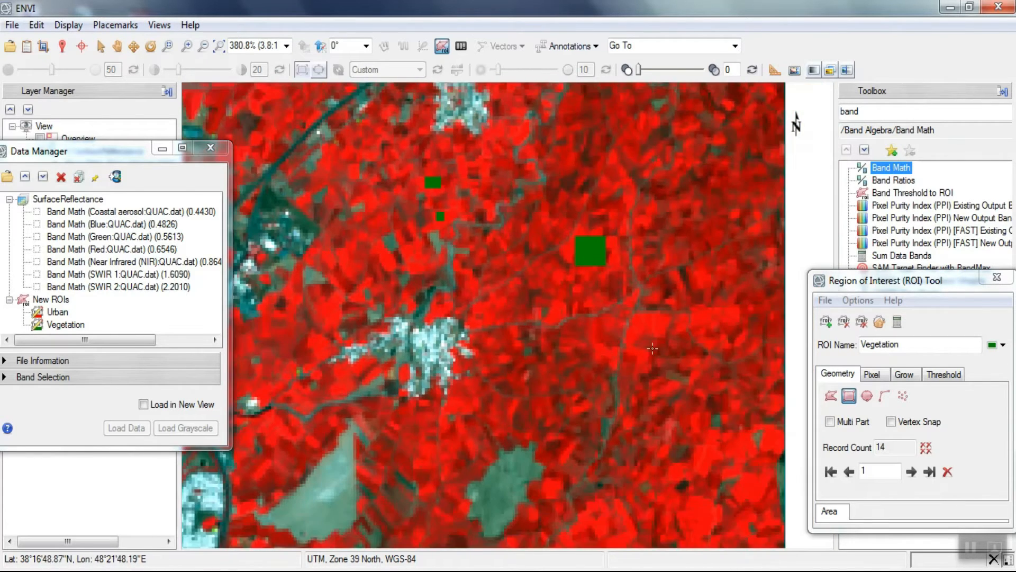
pyautogui.scroll(-2, 631, 456)
pyautogui.scroll(3, 632, 456)
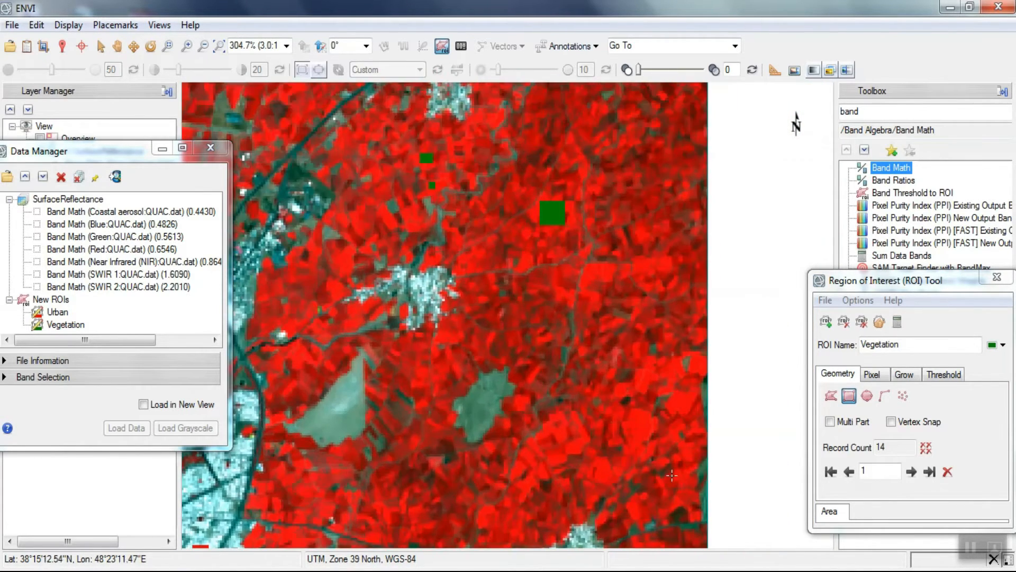
pyautogui.moveTo(593, 360); pyautogui.dragTo(616, 392)
pyautogui.press('Return')
pyautogui.moveTo(443, 393); pyautogui.dragTo(456, 411)
pyautogui.press('Return')
pyautogui.press('Return')
pyautogui.scroll(-5, 479, 222)
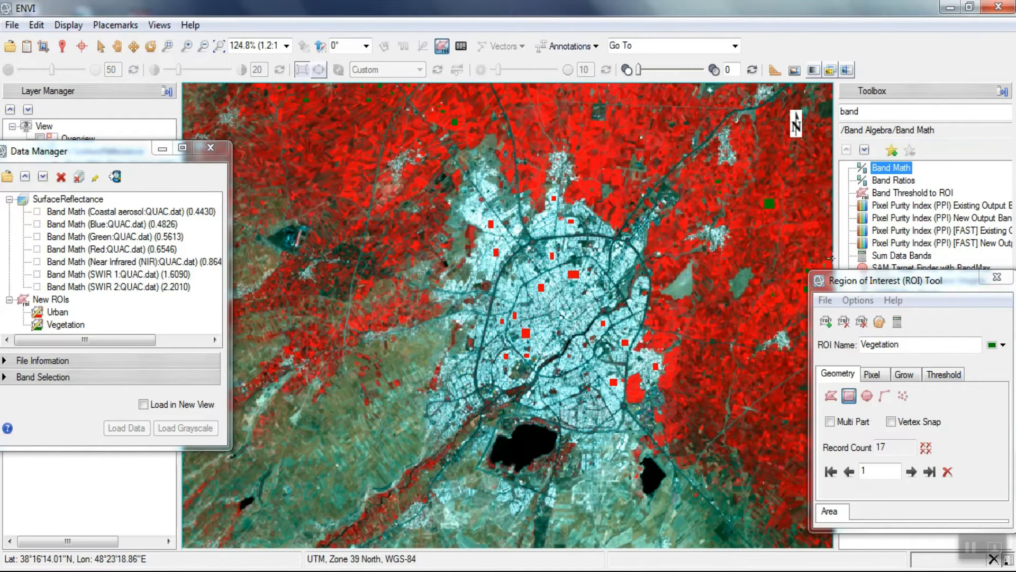
# - Move the ROI Tool dialog back up and create a new ROI named Water
pyautogui.moveTo(850, 282); pyautogui.dragTo(811, 175)
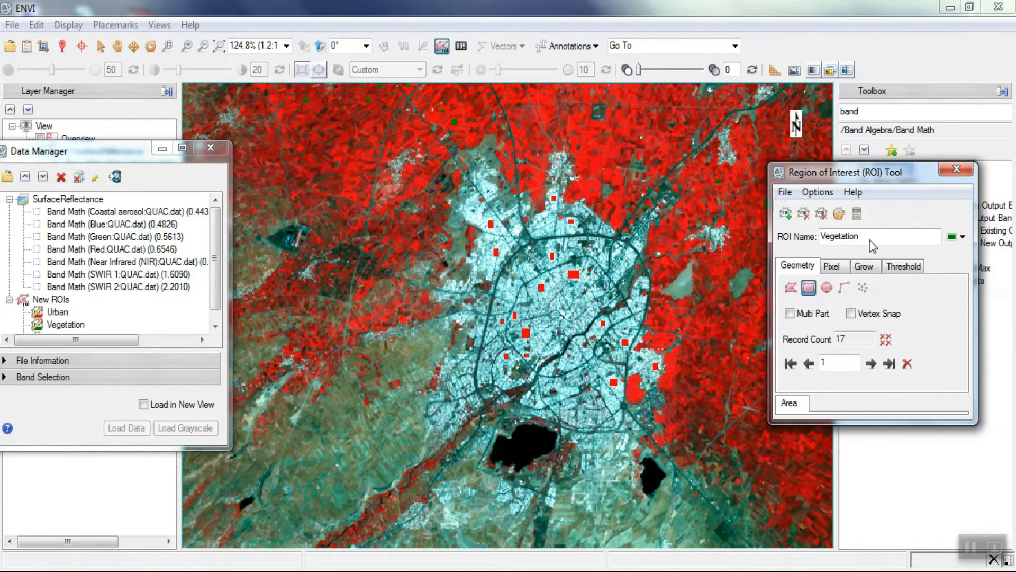
pyautogui.moveTo(865, 237); pyautogui.dragTo(814, 237)
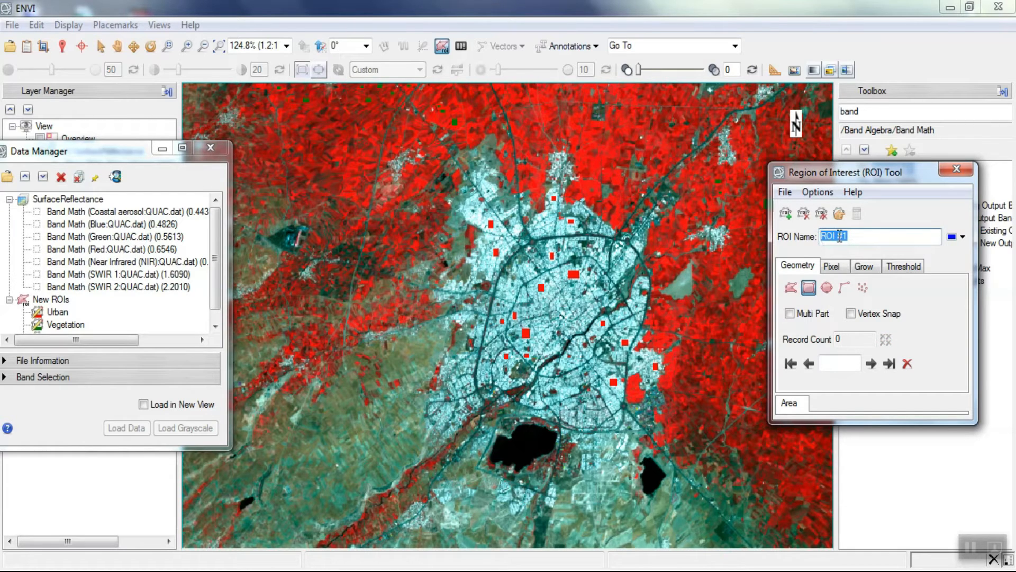
pyautogui.press('BackSpace')
pyautogui.write('Water')
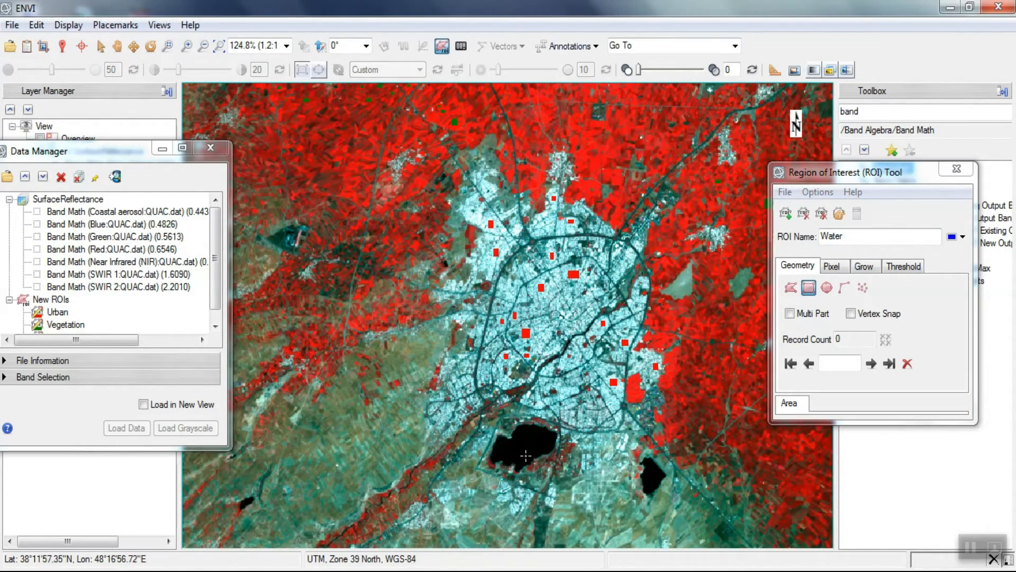
# - Draw three rectangular Water samples inside the large lake south of the city
pyautogui.scroll(2, 527, 455)
pyautogui.scroll(6, 527, 455)
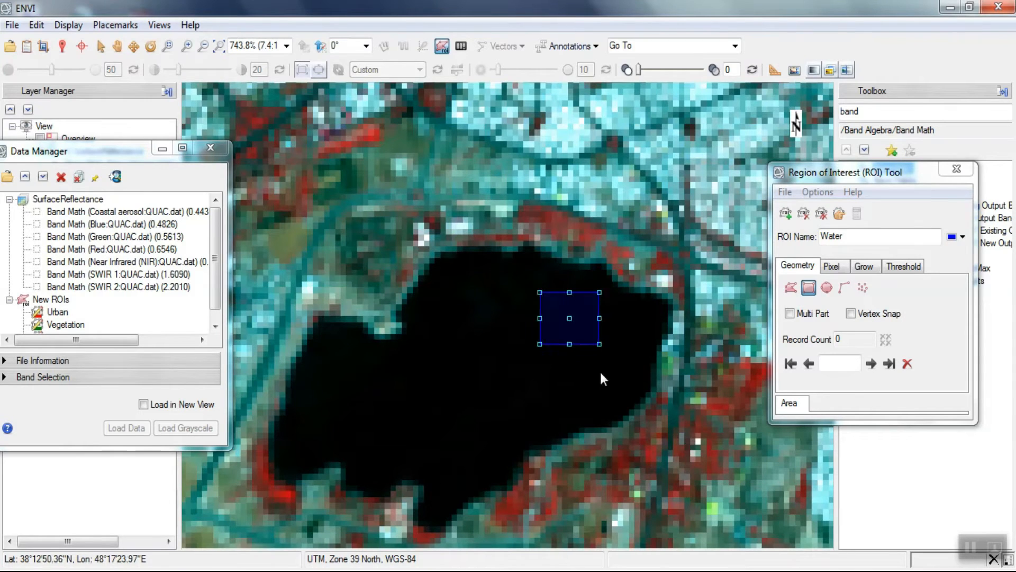
pyautogui.press('Return')
pyautogui.moveTo(384, 375); pyautogui.dragTo(424, 414)
pyautogui.press('Return')
pyautogui.moveTo(435, 300); pyautogui.dragTo(457, 327)
pyautogui.press('Return')
# - Draw one rectangular Water sample in the middle of the smaller lake southeast of the city
pyautogui.scroll(-2, 328, 257)
pyautogui.scroll(-4, 306, 247)
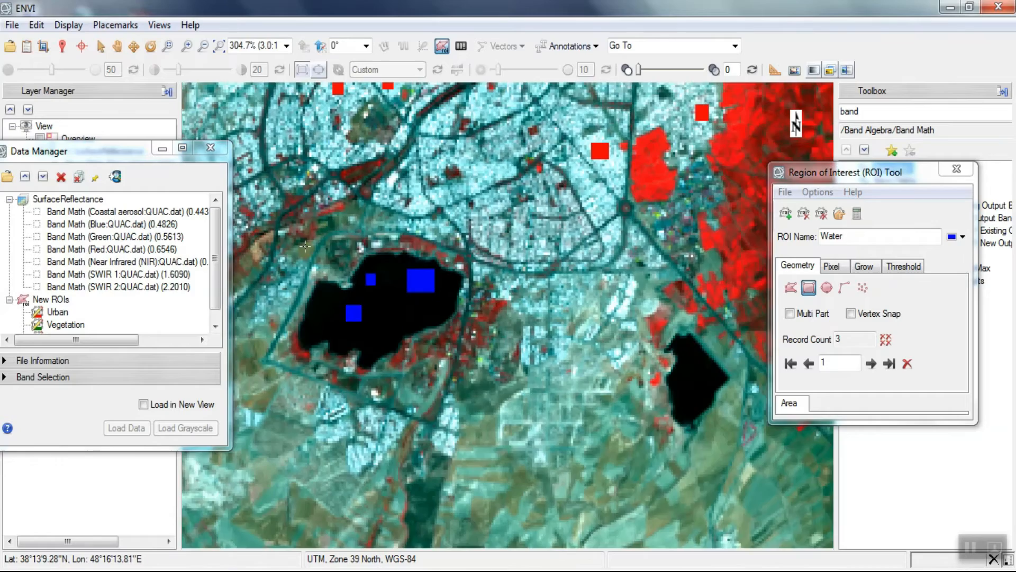
pyautogui.scroll(3, 561, 326)
pyautogui.scroll(2, 562, 326)
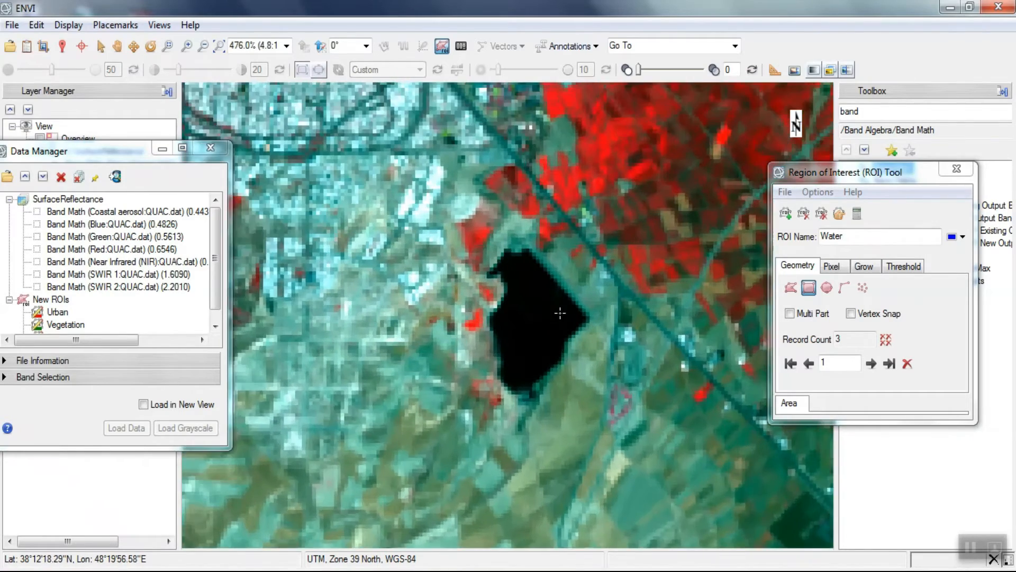
pyautogui.moveTo(512, 287); pyautogui.dragTo(543, 329)
pyautogui.press('Return')
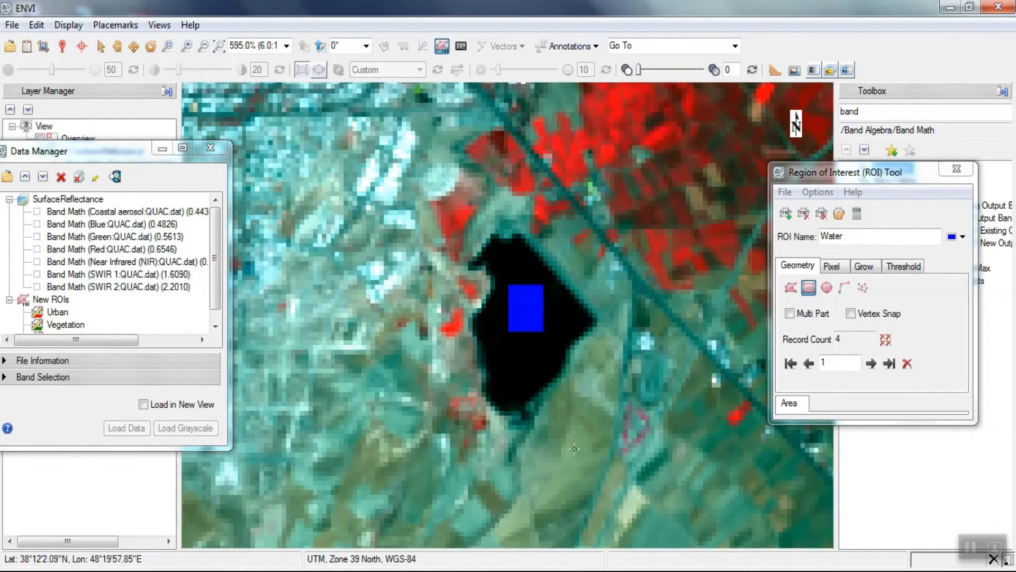
pyautogui.scroll(-4, 548, 353)
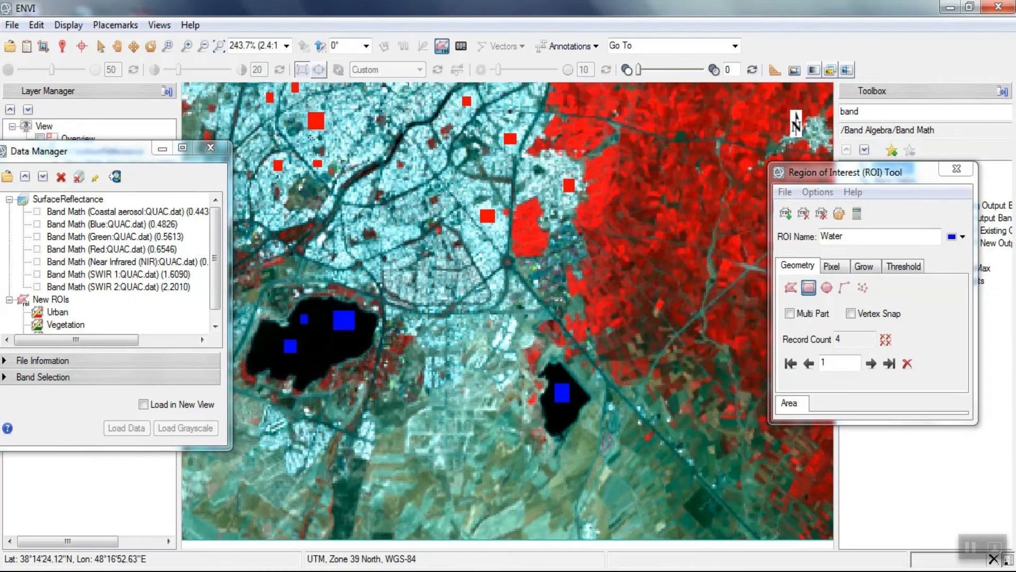
# - Create a new ROI named Soil
pyautogui.click(219, 46)
pyautogui.click(786, 214)
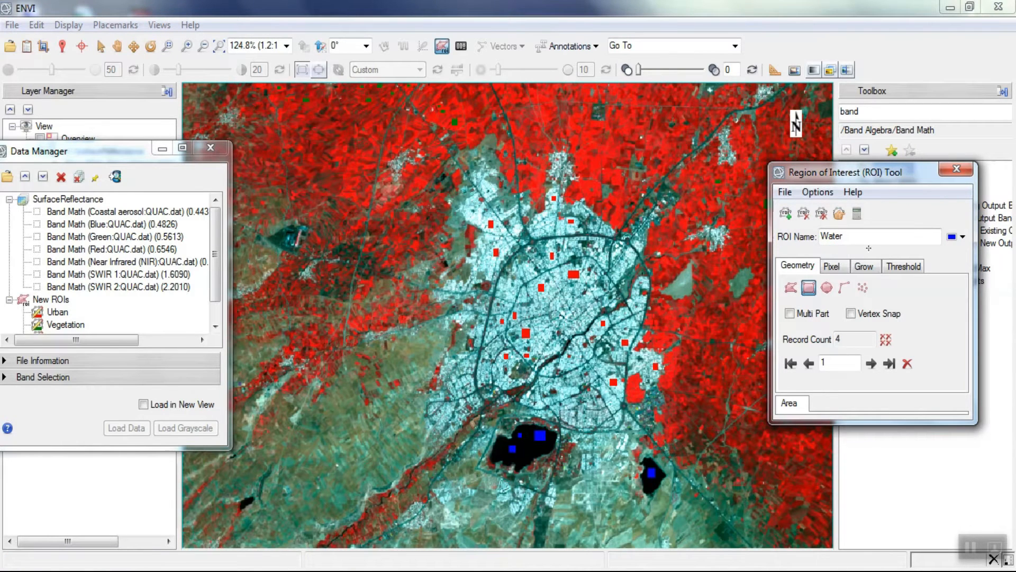
pyautogui.moveTo(855, 240); pyautogui.dragTo(819, 237)
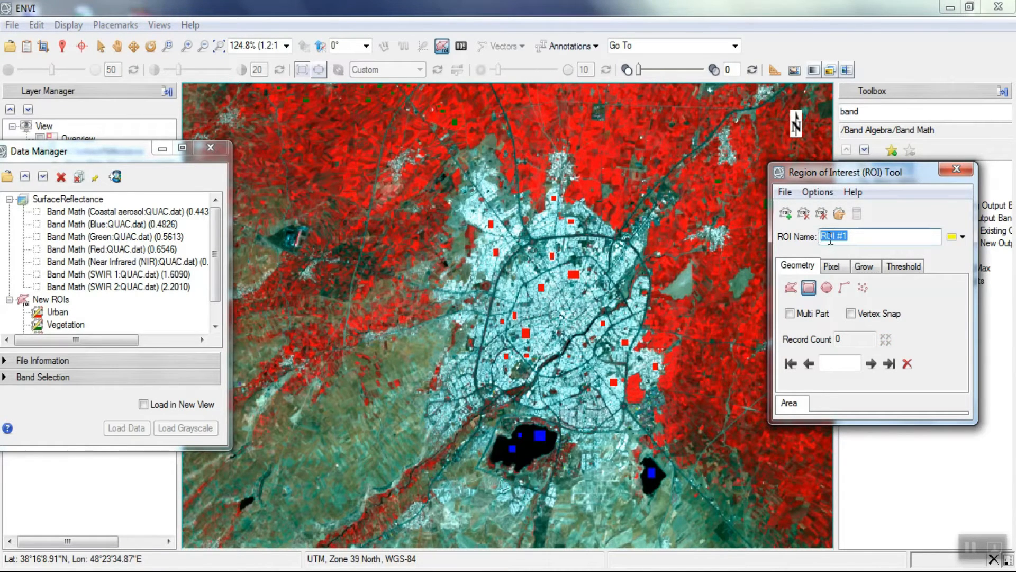
pyautogui.write('Soil')
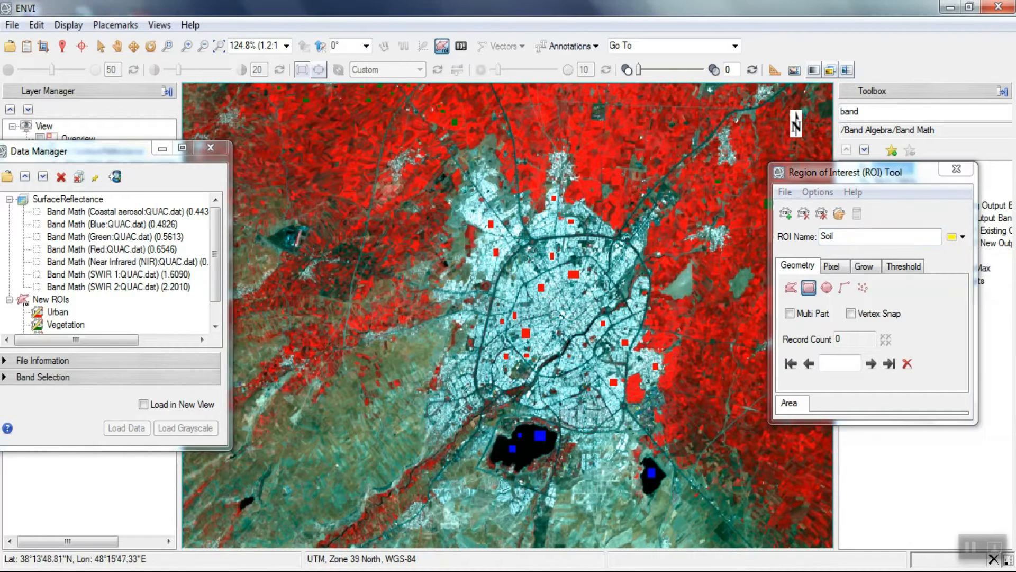
# - Draw one rectangular Soil sample in each of the two gray-green bare patches east of the city
pyautogui.scroll(7, 759, 286)
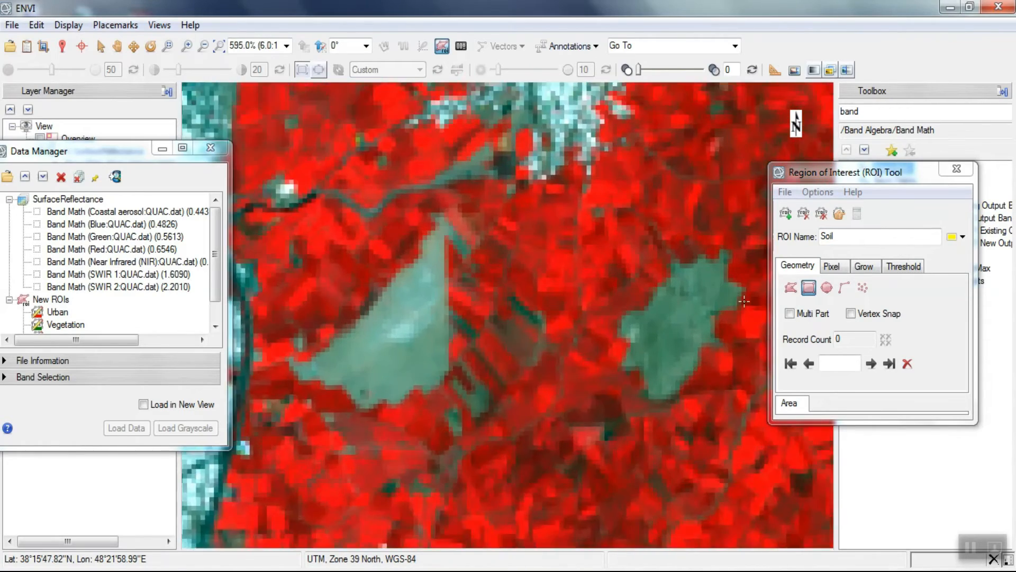
pyautogui.scroll(1, 744, 302)
pyautogui.moveTo(658, 342); pyautogui.dragTo(659, 344)
pyautogui.click(658, 365)
pyautogui.moveTo(300, 324)
pyautogui.mouseDown()
pyautogui.moveTo(326, 333)
pyautogui.moveTo(343, 371)
pyautogui.mouseUp()
pyautogui.click(328, 355)
pyautogui.scroll(-2, 678, 318)
pyautogui.scroll(-1, 678, 318)
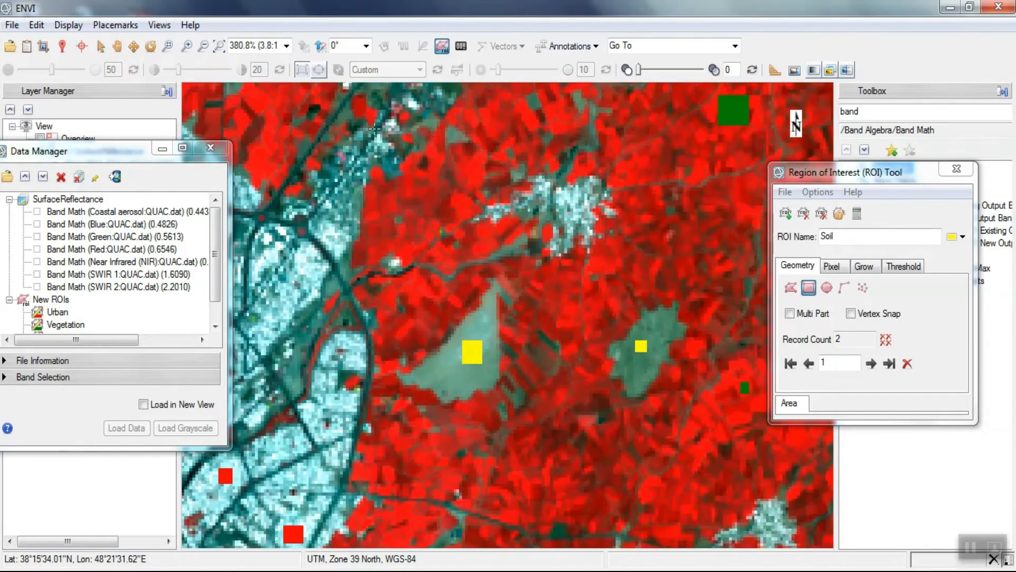
# - Draw five rectangular Soil samples over the brownish-green land west and southwest of the city
pyautogui.click(219, 49)
pyautogui.scroll(3, 299, 463)
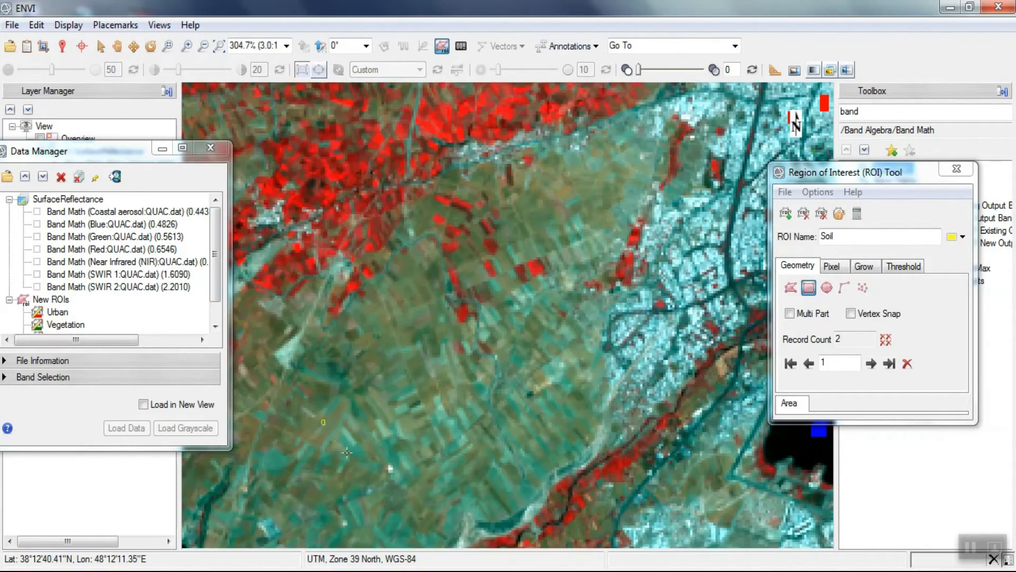
pyautogui.moveTo(346, 452); pyautogui.dragTo(351, 455)
pyautogui.moveTo(450, 427); pyautogui.dragTo(489, 460)
pyautogui.moveTo(382, 361); pyautogui.dragTo(397, 379)
pyautogui.moveTo(581, 174); pyautogui.dragTo(603, 205)
pyautogui.moveTo(533, 404); pyautogui.dragTo(557, 431)
pyautogui.scroll(-3, 603, 496)
pyautogui.scroll(-1, 603, 496)
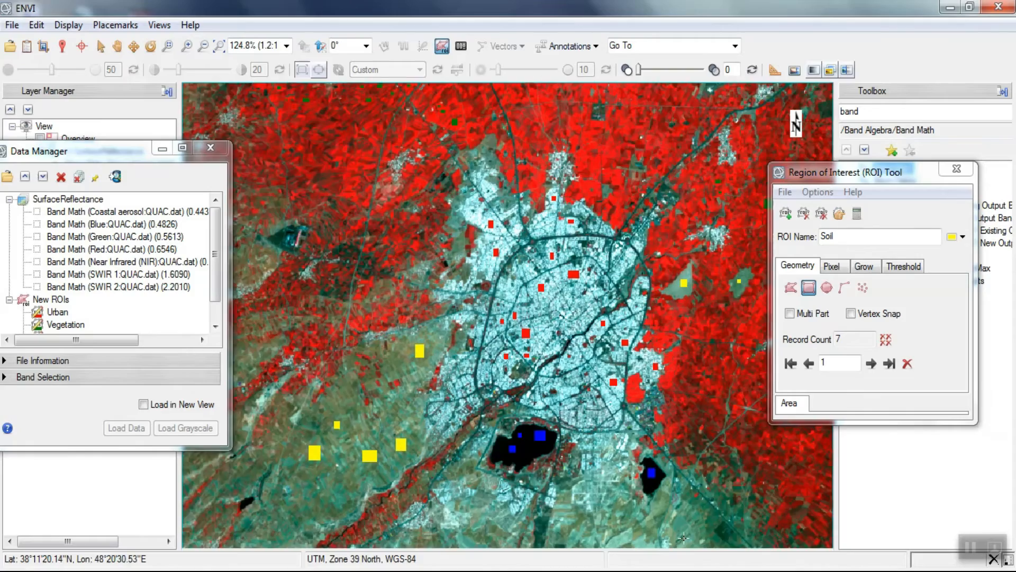
# - Draw two rectangular Soil samples on the bare land just south and southeast of the smaller lake
pyautogui.scroll(2, 684, 537)
pyautogui.scroll(-2, 657, 186)
pyautogui.scroll(2, 694, 381)
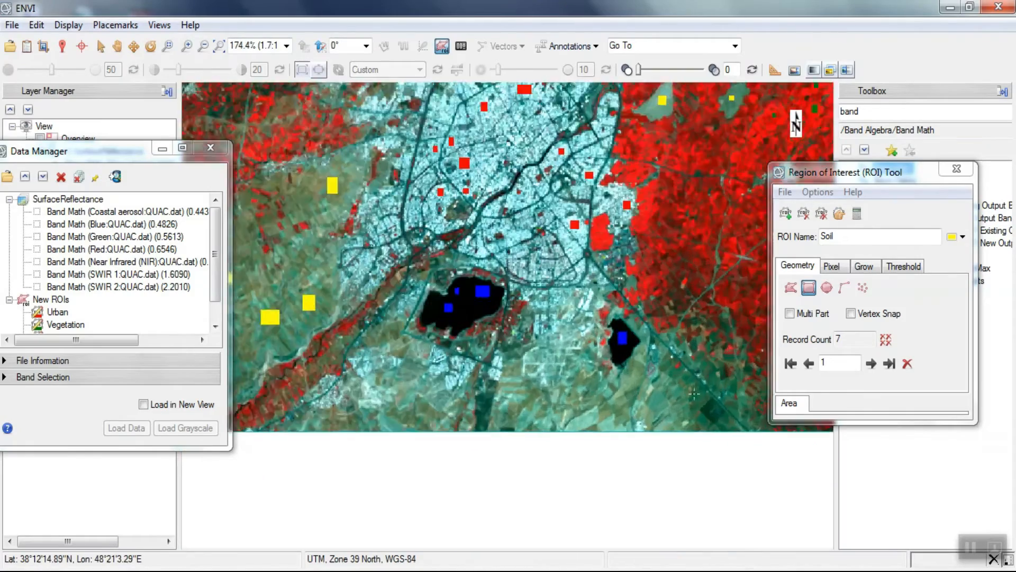
pyautogui.scroll(5, 693, 393)
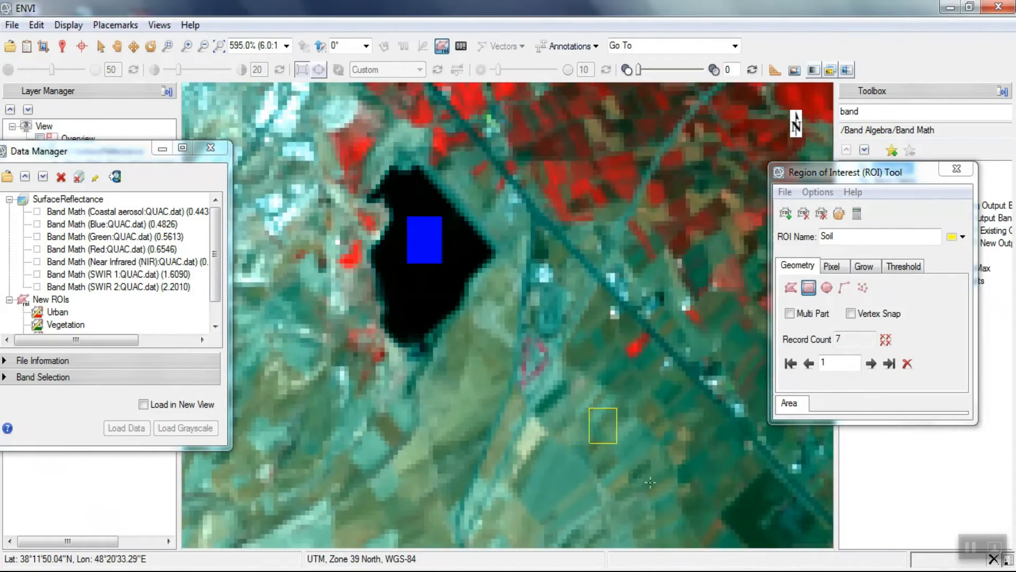
pyautogui.moveTo(651, 482); pyautogui.dragTo(673, 520)
pyautogui.rightClick(704, 512)
pyautogui.click(751, 490)
pyautogui.moveTo(353, 471); pyautogui.dragTo(409, 525)
pyautogui.rightClick(619, 479)
pyautogui.click(661, 459)
pyautogui.scroll(-1, 726, 439)
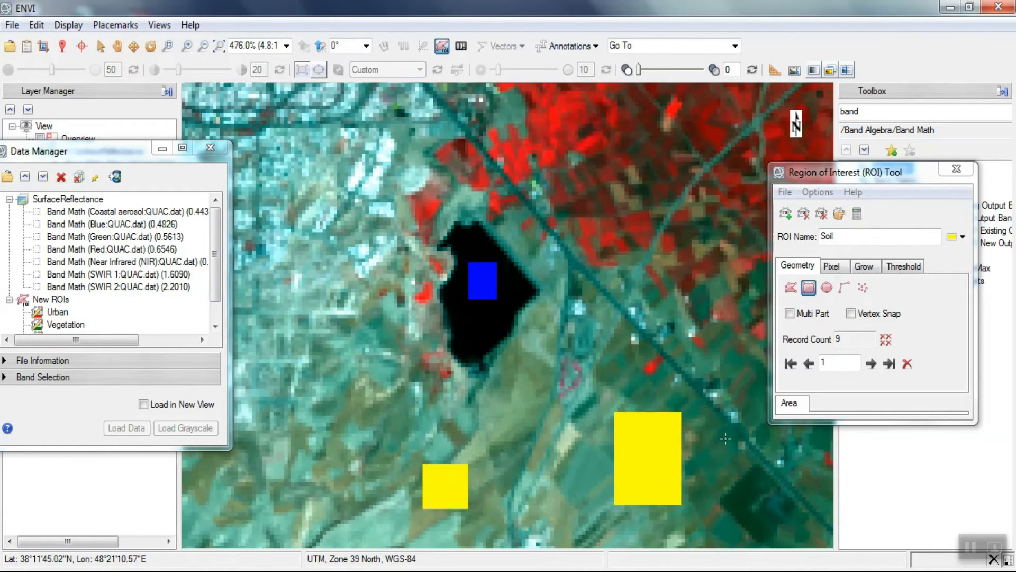
pyautogui.scroll(-5, 726, 439)
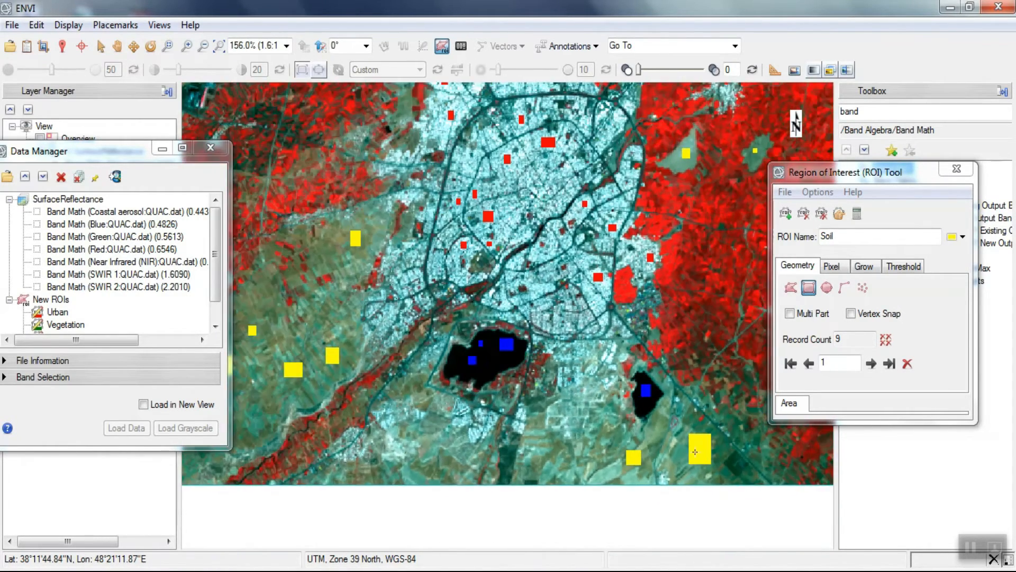
# - Draw one more rectangular Soil sample near the scene's southern edge, southeast of the large lake
pyautogui.scroll(5, 527, 476)
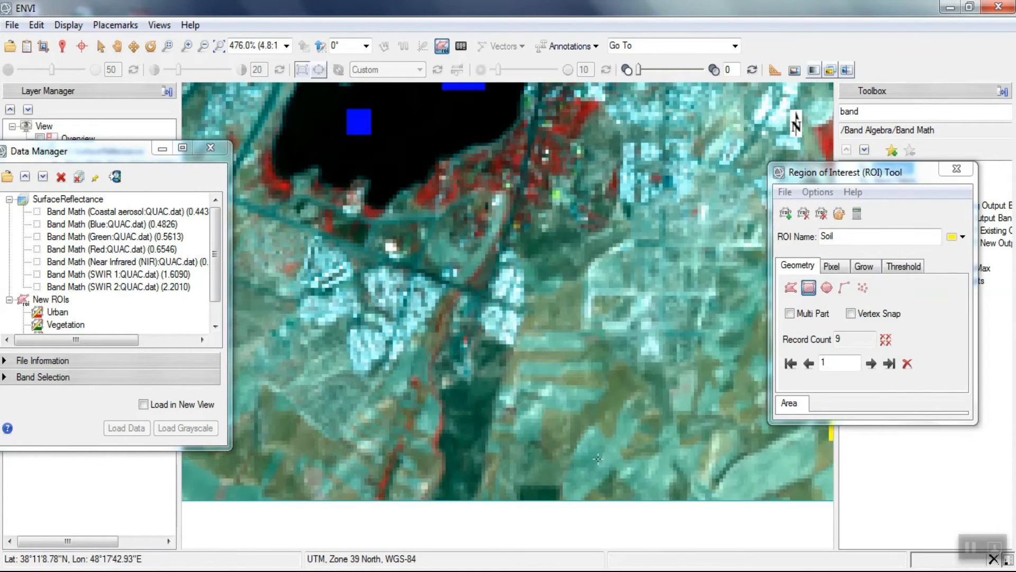
pyautogui.moveTo(574, 402); pyautogui.dragTo(634, 479)
pyautogui.press('Return')
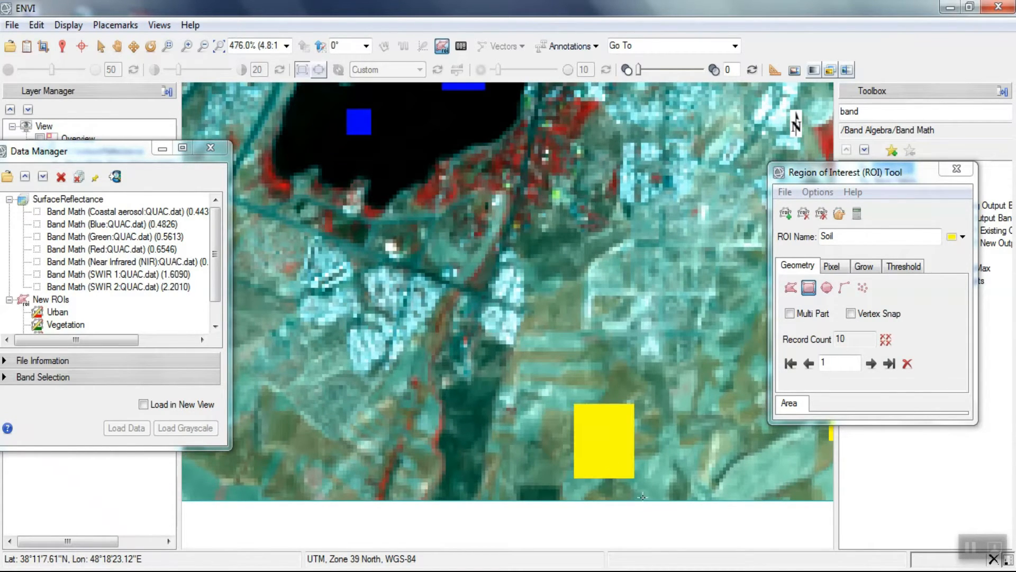
pyautogui.click(220, 46)
# - Move the ROI Tool dialog clear of the Toolbox and list all Supervised Classification methods instead of the band search results
pyautogui.moveTo(819, 173); pyautogui.dragTo(611, 152)
pyautogui.doubleClick(905, 114)
pyautogui.press('BackSpace')
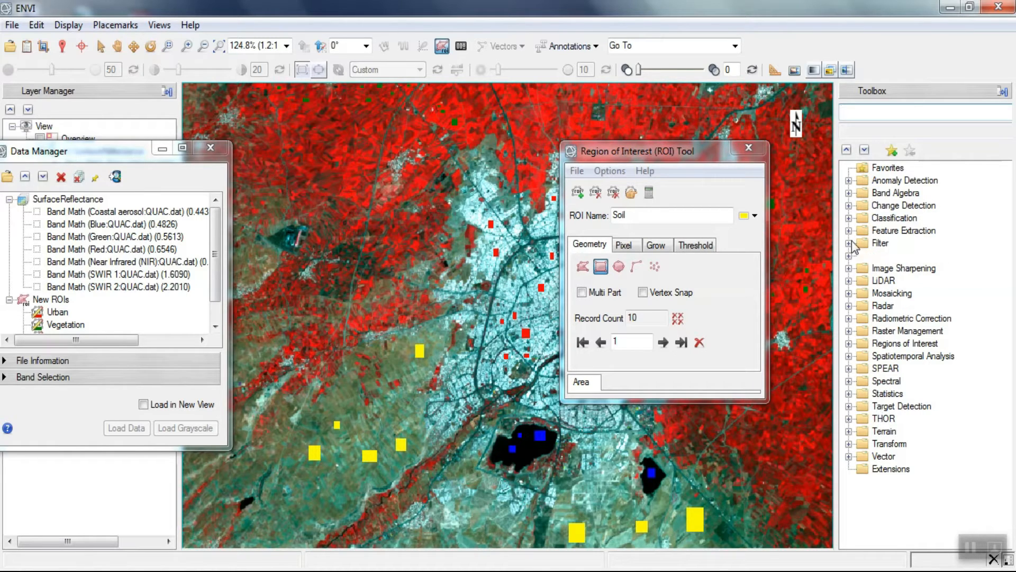
pyautogui.click(849, 218)
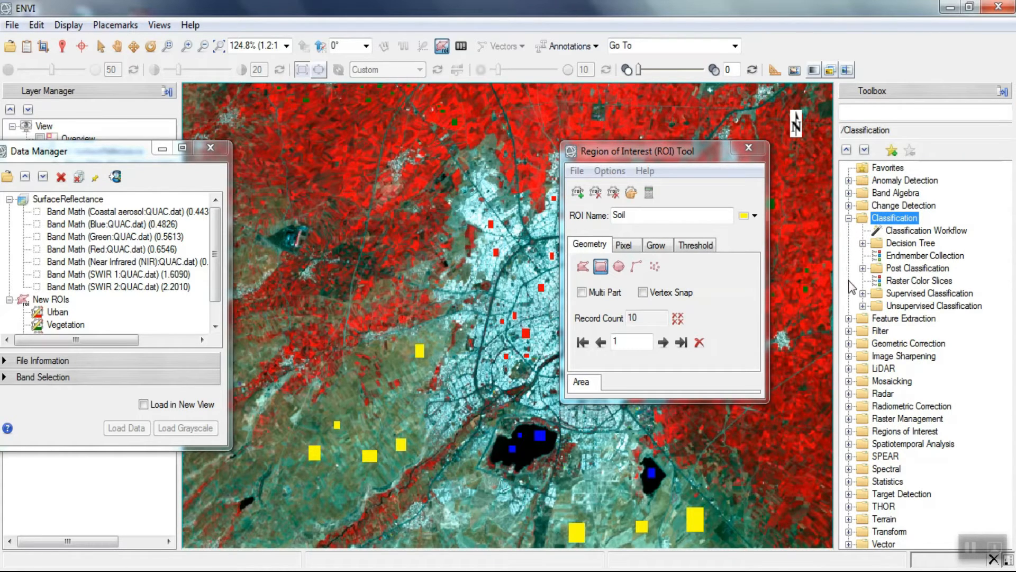
pyautogui.click(862, 294)
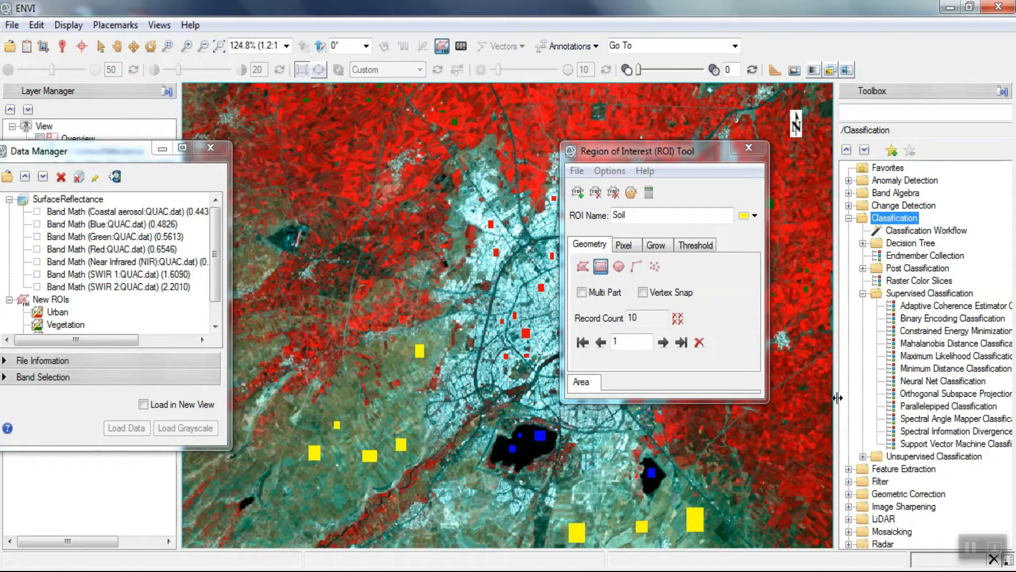
# - Examine the available supervised classification methods from Maximum Likelihood through Support Vector Machine
pyautogui.click(940, 357)
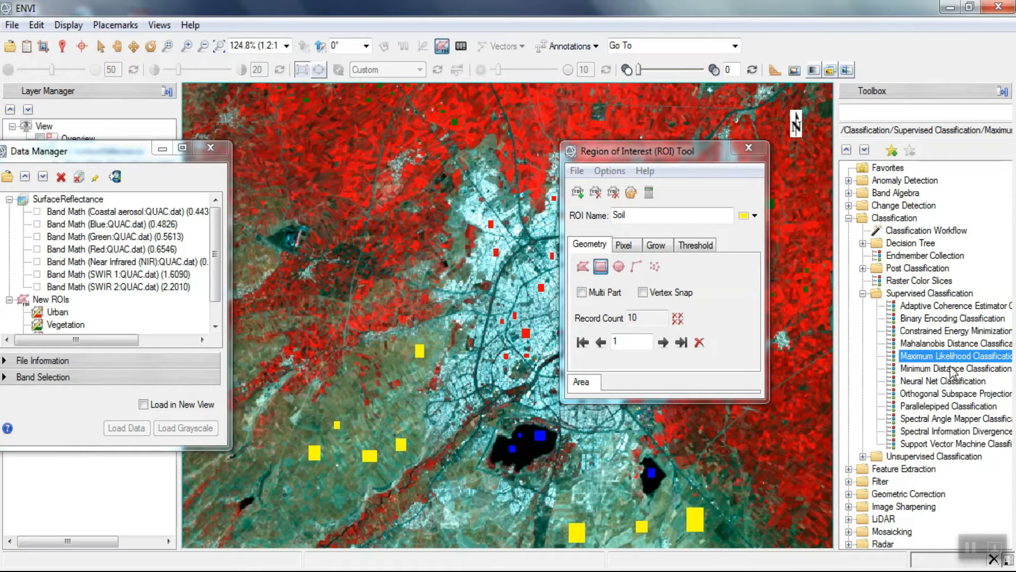
pyautogui.click(952, 369)
pyautogui.click(954, 382)
pyautogui.click(956, 393)
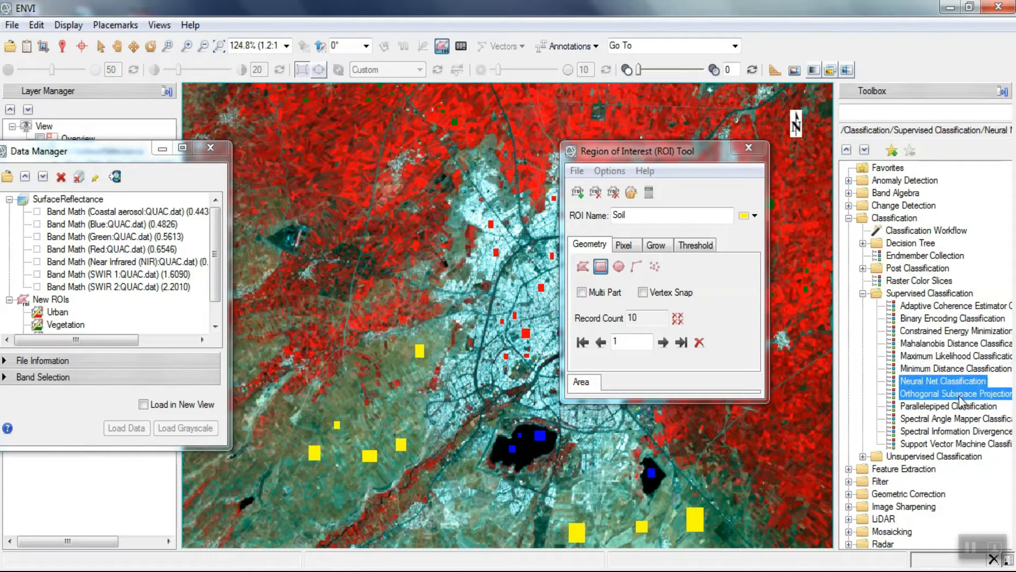
pyautogui.click(960, 406)
pyautogui.click(968, 421)
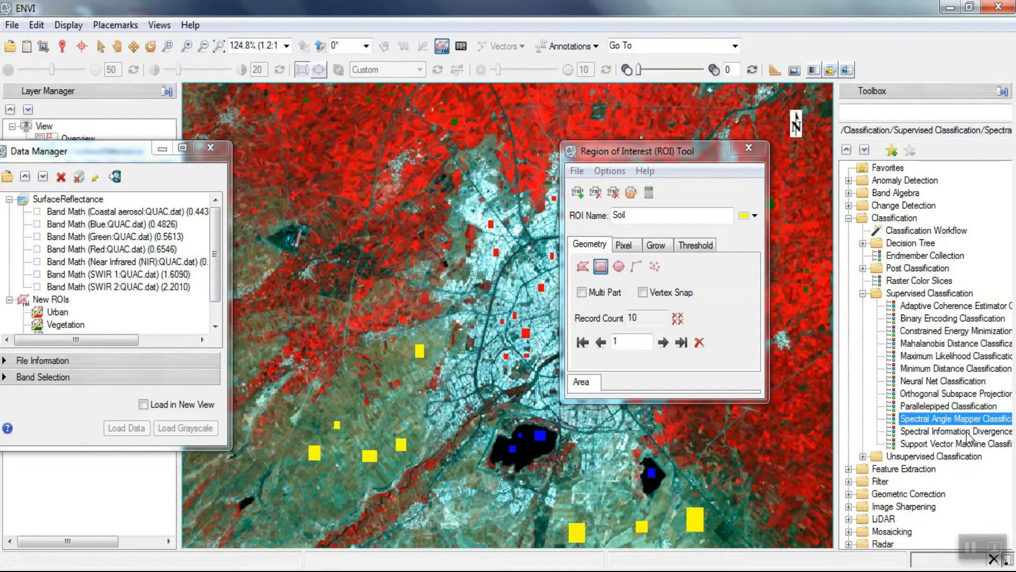
pyautogui.click(969, 432)
pyautogui.click(971, 446)
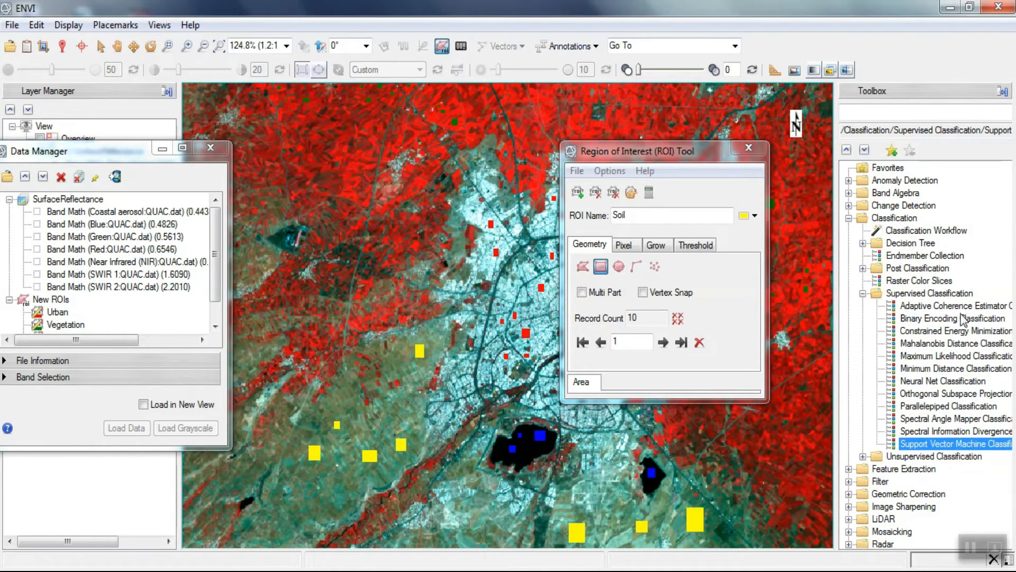
# - Start a Maximum Likelihood Classification on SurfaceReflectance with Urban, Vegetation, Water and Soil as classes
pyautogui.doubleClick(960, 356)
pyautogui.click(193, 138)
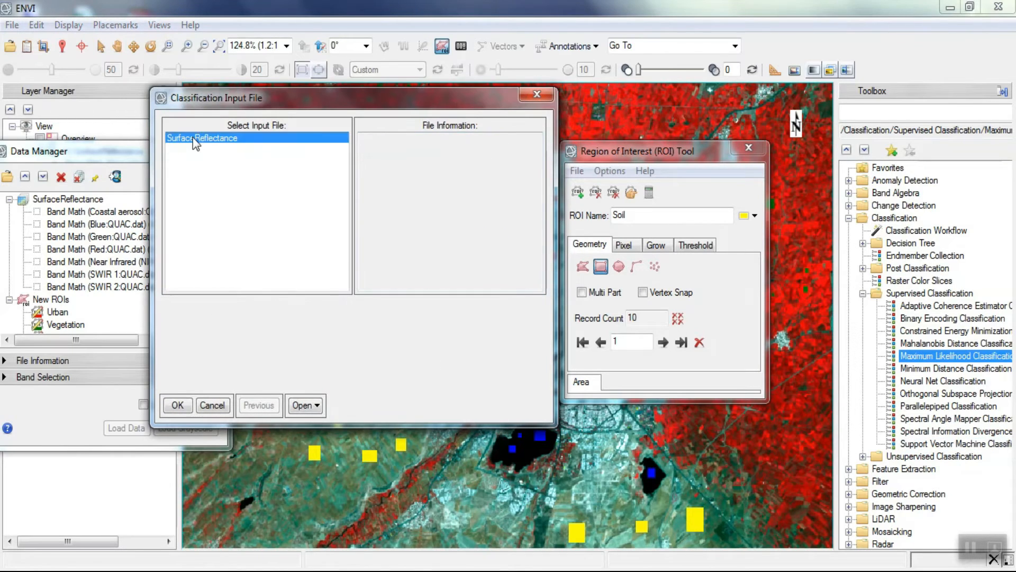
pyautogui.click(178, 405)
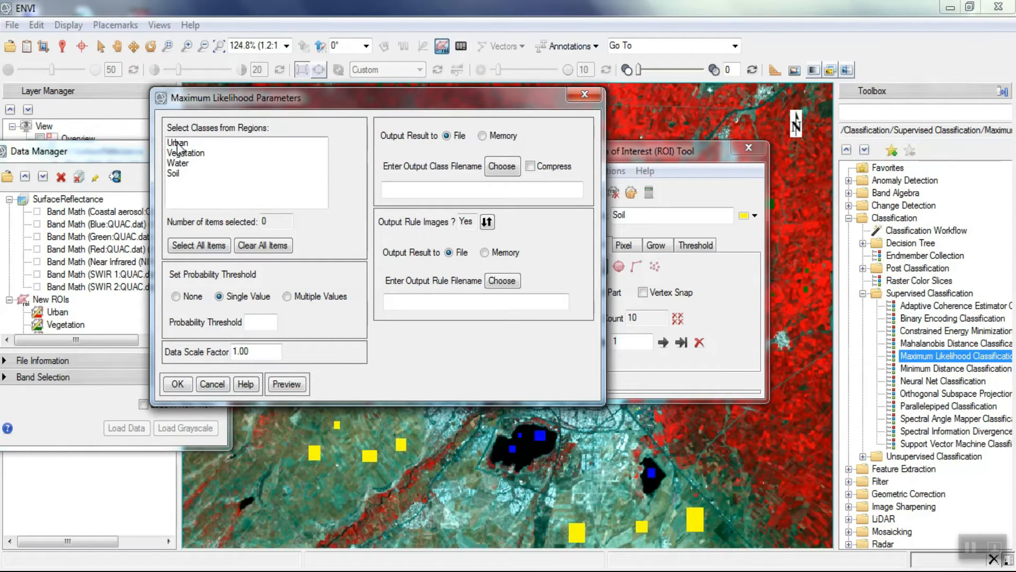
pyautogui.moveTo(178, 148); pyautogui.dragTo(178, 177)
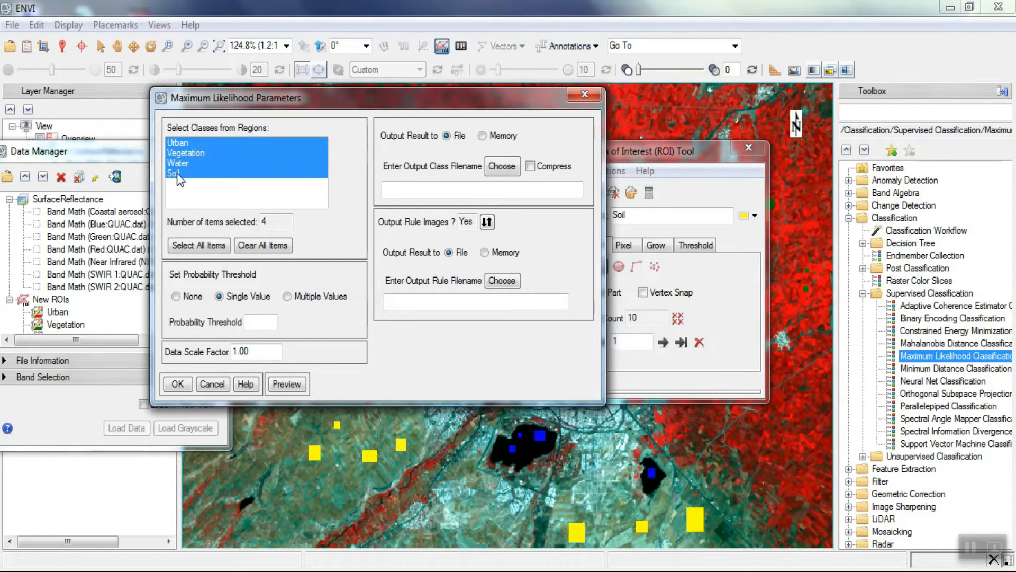
# - Save the class output as MLC1 and the rule output as MLC2 in D:\Classification, and run the classification
pyautogui.click(500, 167)
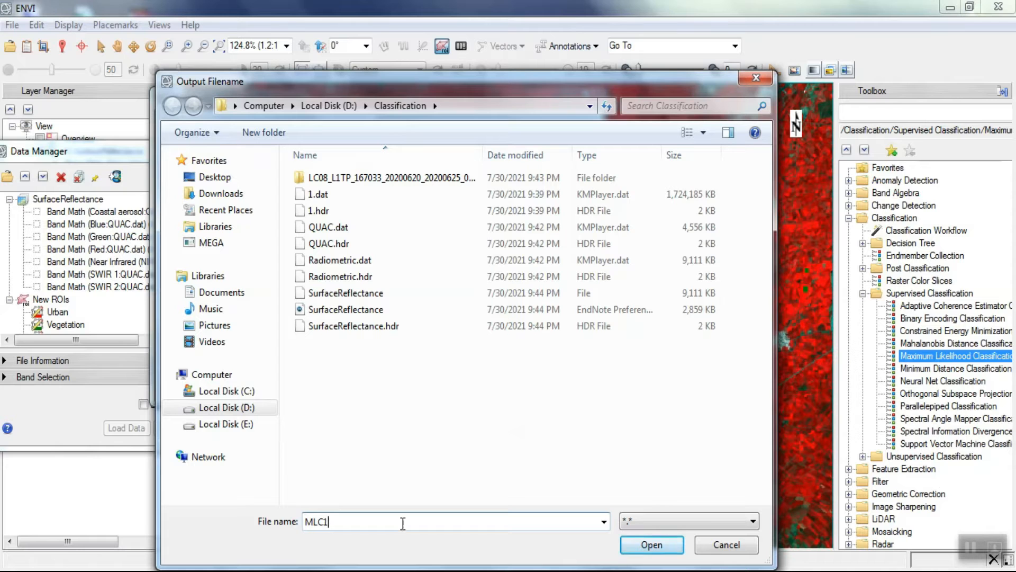
pyautogui.click(627, 545)
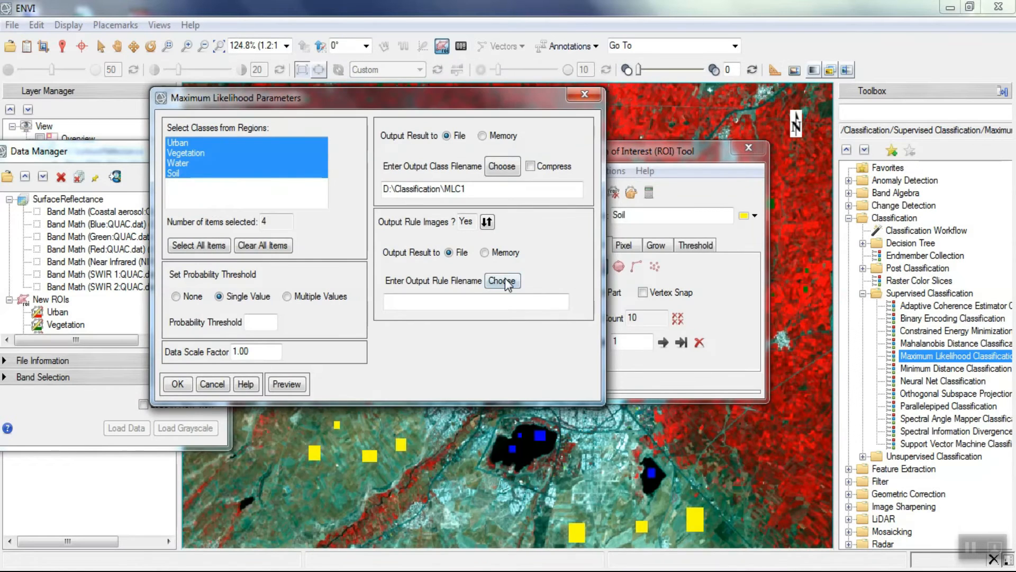
pyautogui.click(502, 281)
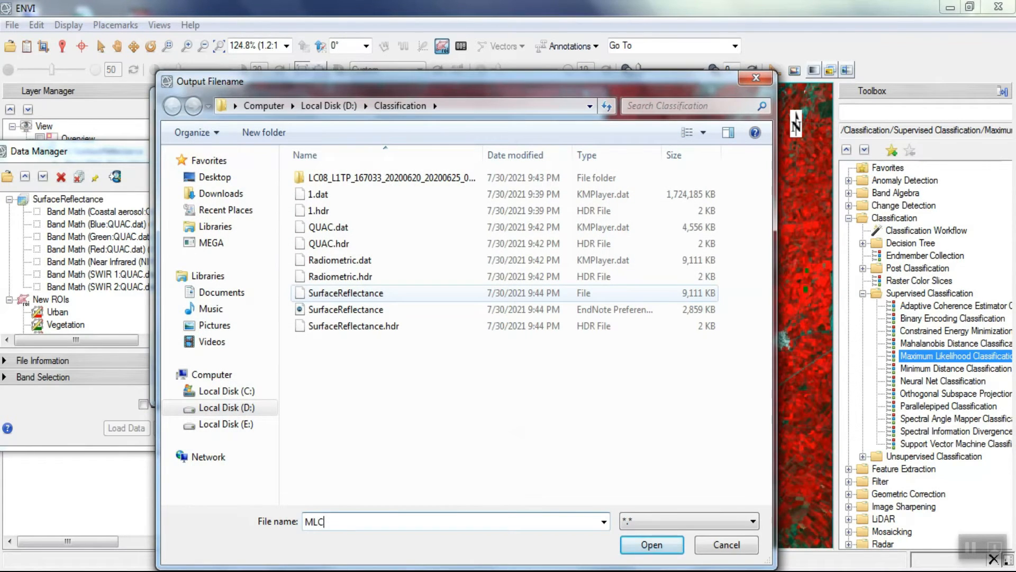
pyautogui.click(651, 545)
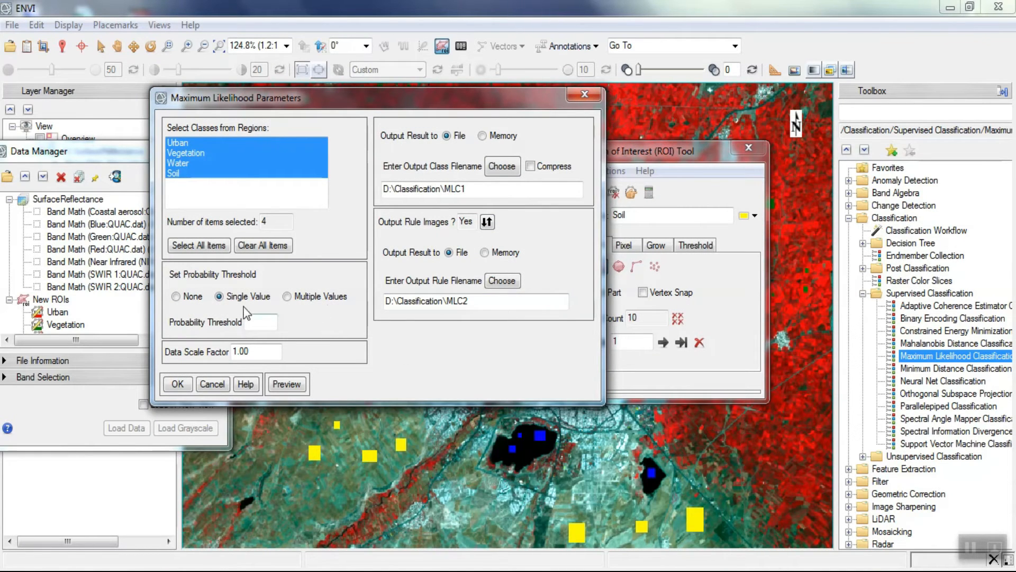
pyautogui.click(177, 383)
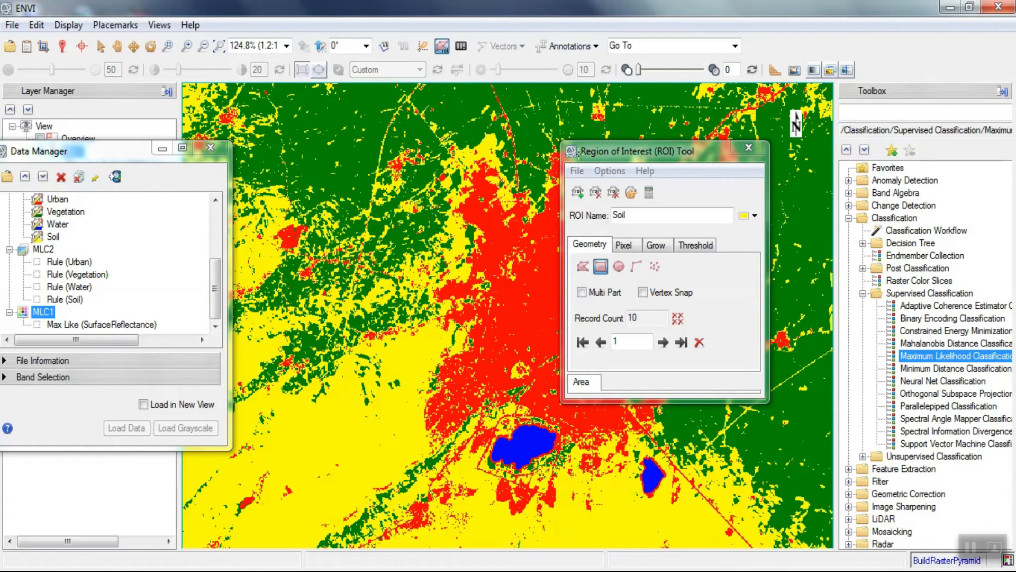
# - Move the ROI Tool dialog off the Toolbox and start a Minimum Distance Classification on SurfaceReflectance
pyautogui.moveTo(673, 155); pyautogui.dragTo(947, 37)
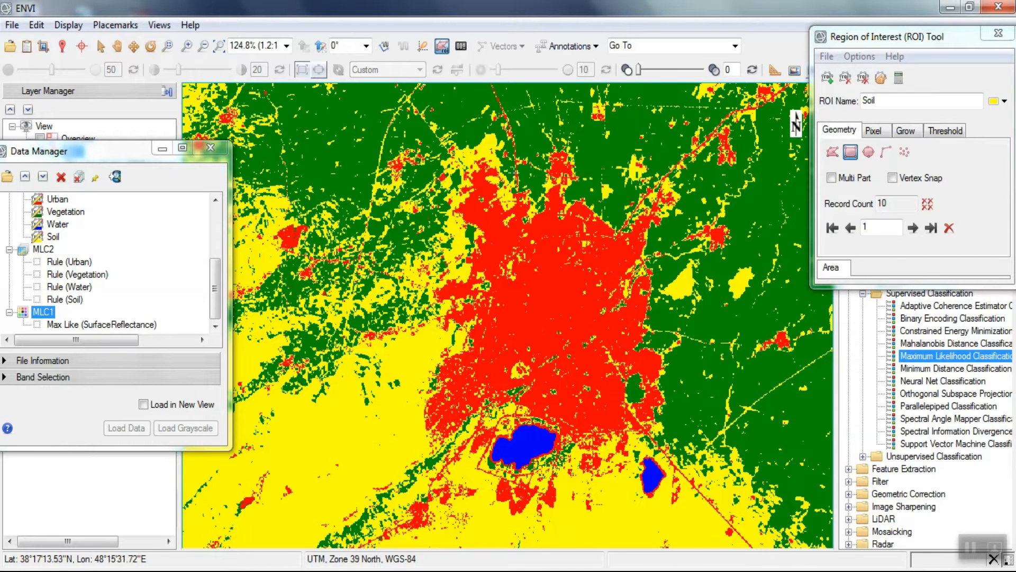
pyautogui.moveTo(890, 42); pyautogui.dragTo(651, 53)
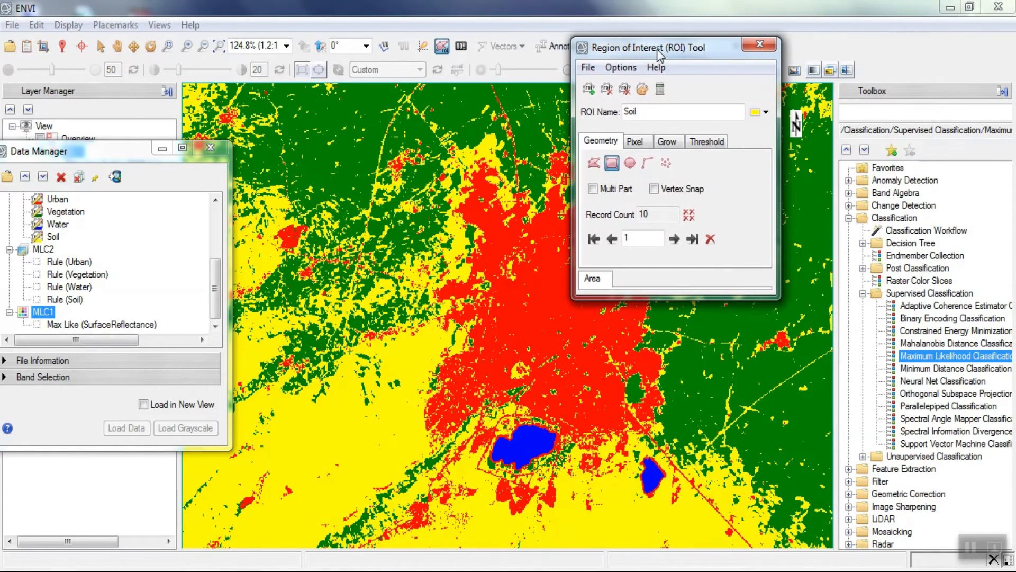
pyautogui.click(926, 369)
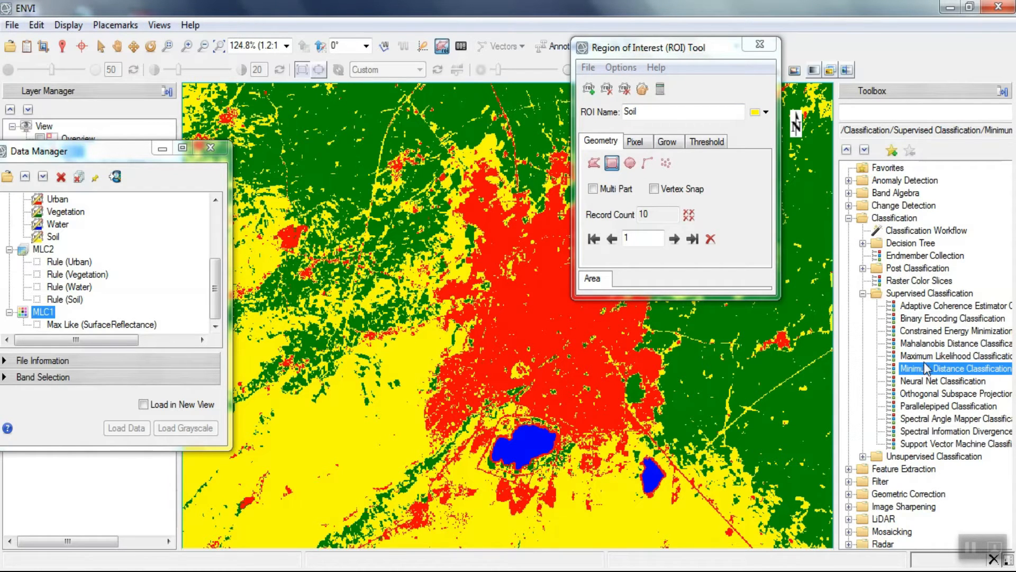
pyautogui.doubleClick(959, 369)
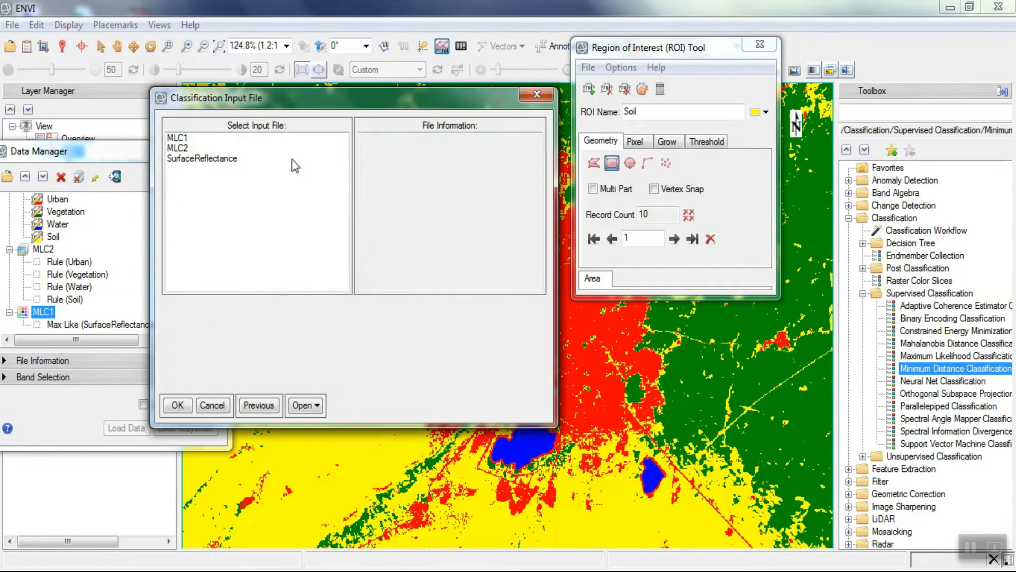
pyautogui.click(222, 158)
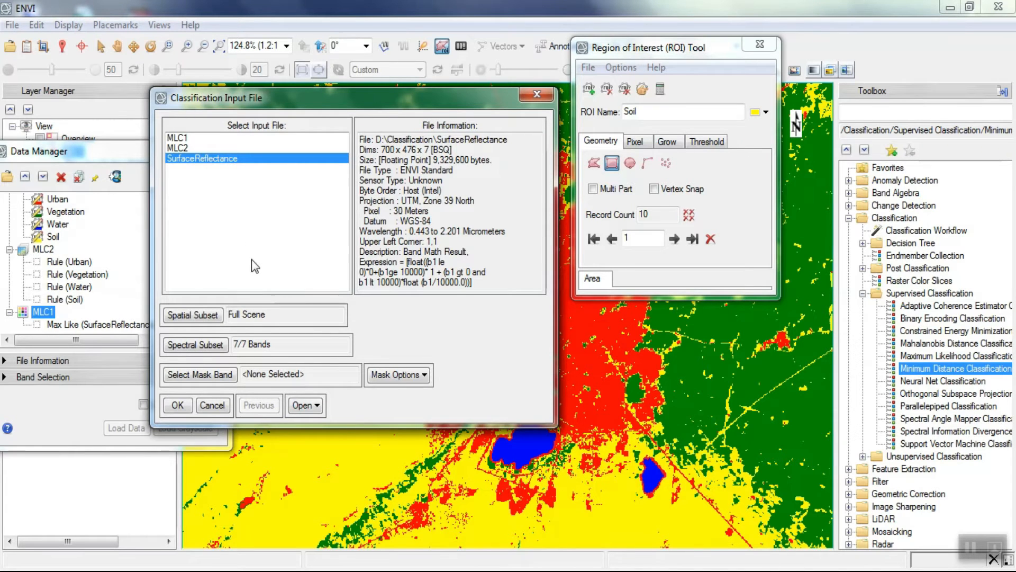
pyautogui.click(180, 405)
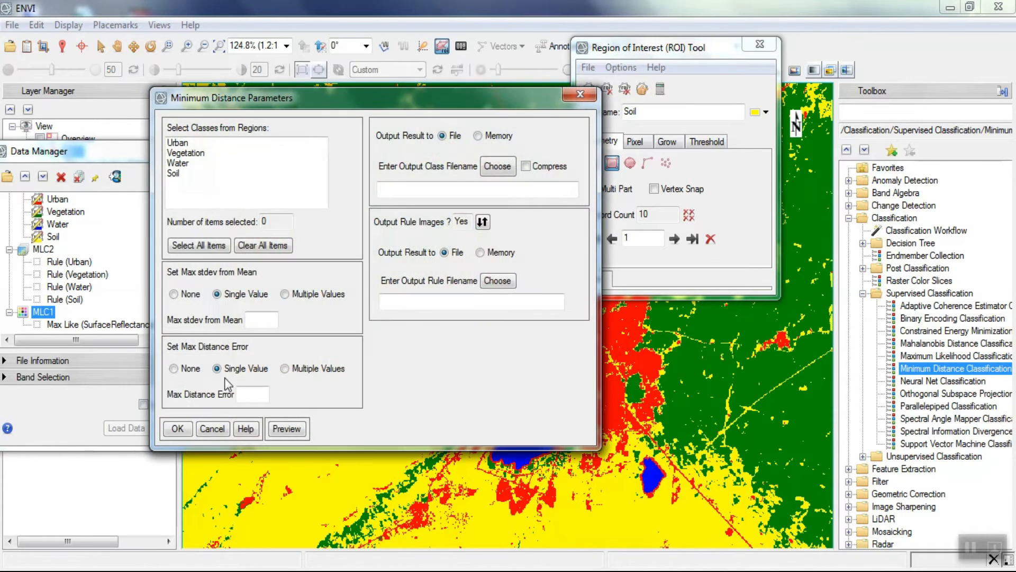
# - Include the Urban, Vegetation, Water and Soil classes and save the Minimum Distance class output as MDC1 in D:\Classification
pyautogui.moveTo(177, 143); pyautogui.dragTo(180, 174)
pyautogui.click(510, 167)
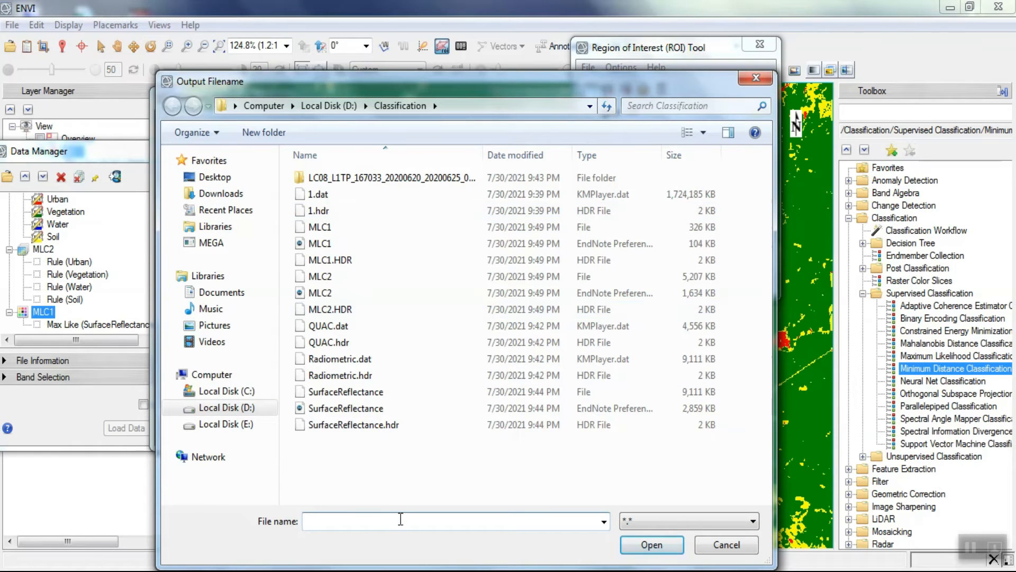
pyautogui.write('MD')
pyautogui.press('Return')
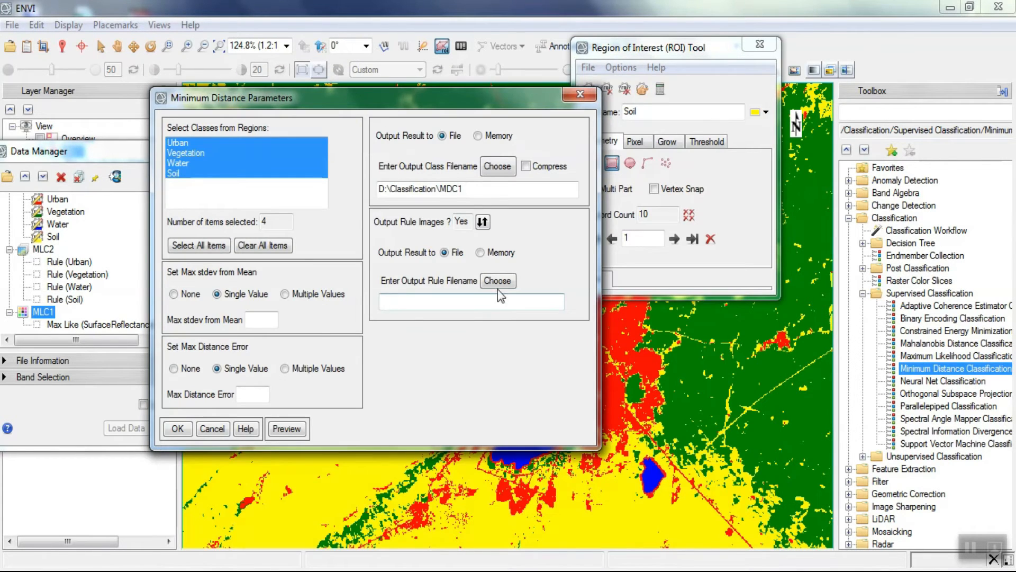
# - Save the rule output as MDC2 in D:\Classification and run the Minimum Distance classification
pyautogui.click(497, 285)
pyautogui.write('MDC')
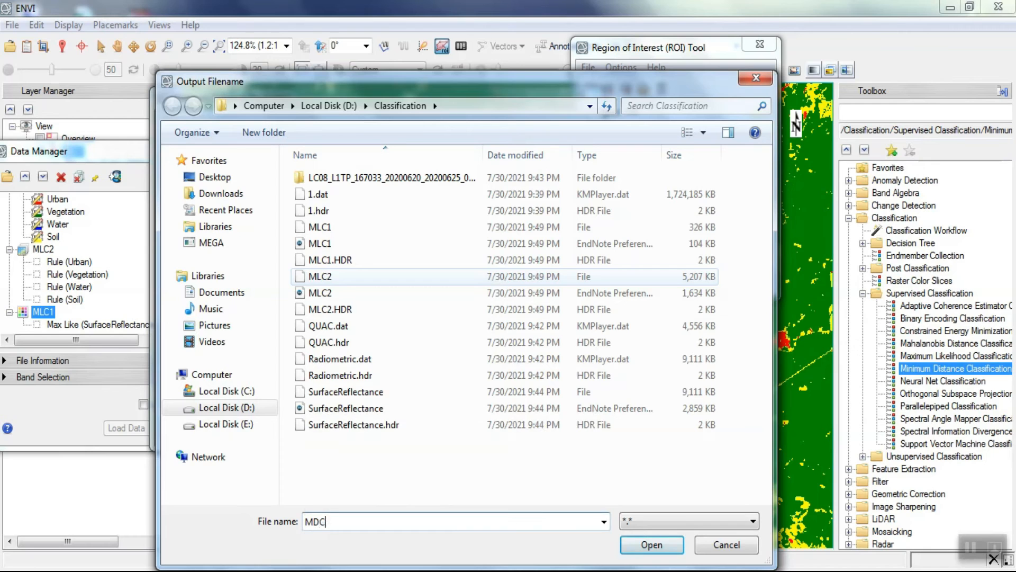
pyautogui.write('2')
pyautogui.press('Return')
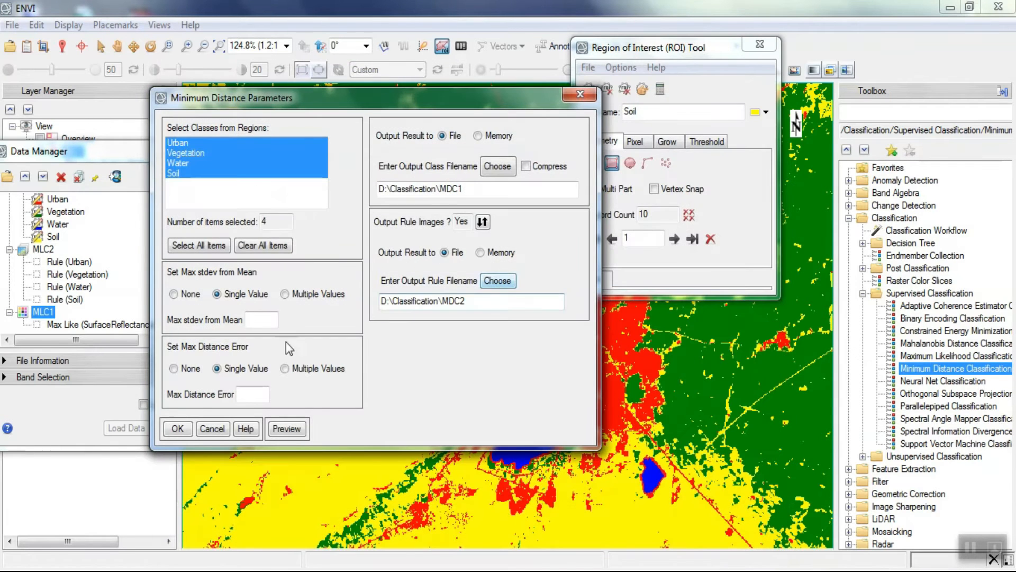
pyautogui.click(189, 427)
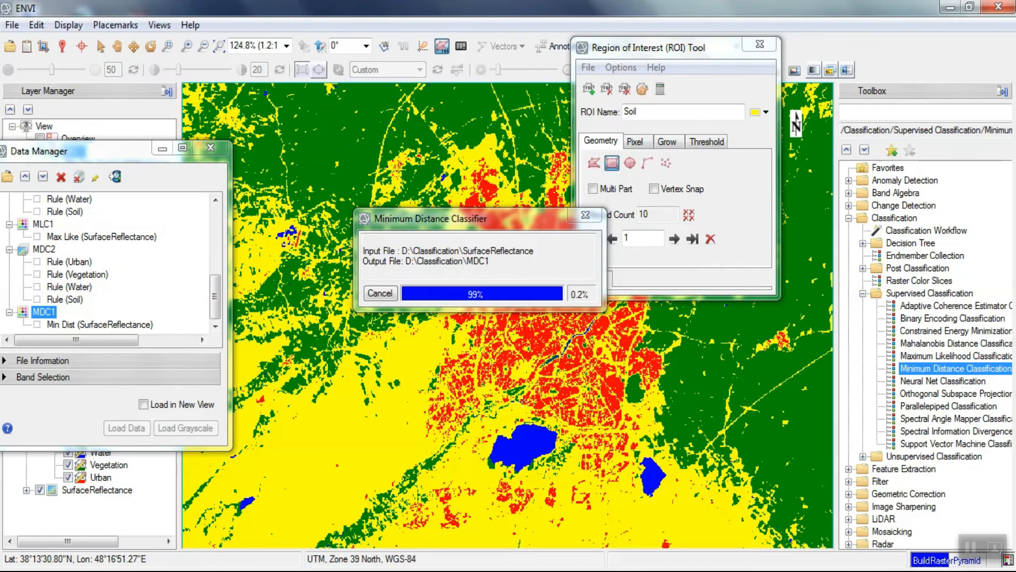
# - Start a Support Vector Machine Classification on SurfaceReflectance with Urban, Vegetation, Water and Soil as classes
pyautogui.moveTo(681, 51); pyautogui.dragTo(648, 47)
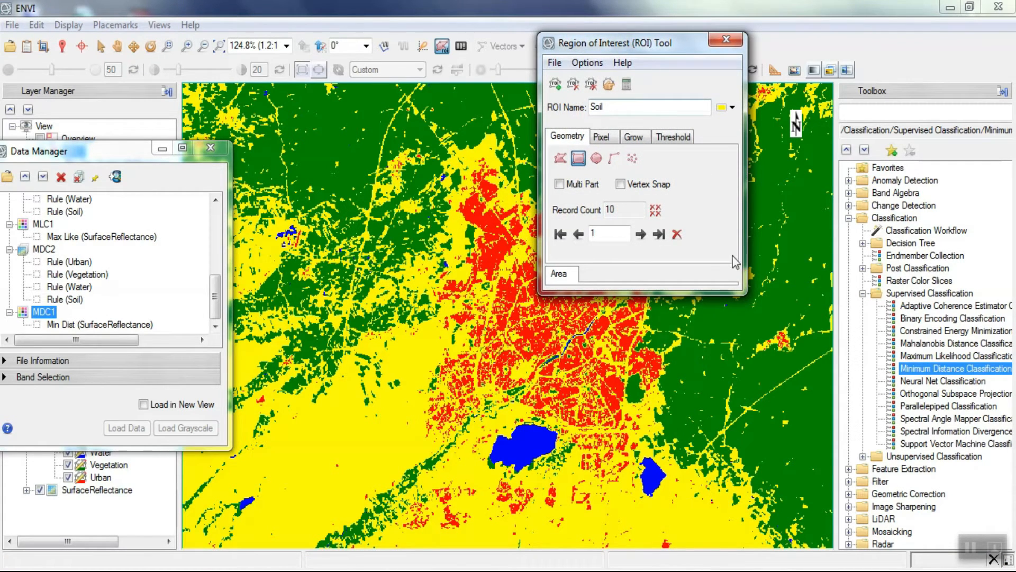
pyautogui.doubleClick(930, 447)
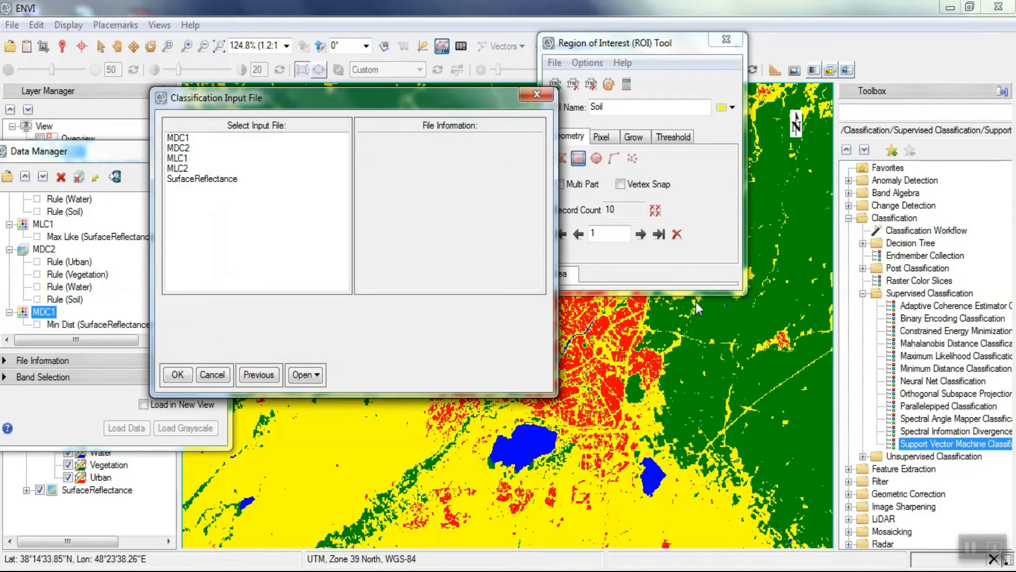
pyautogui.click(211, 180)
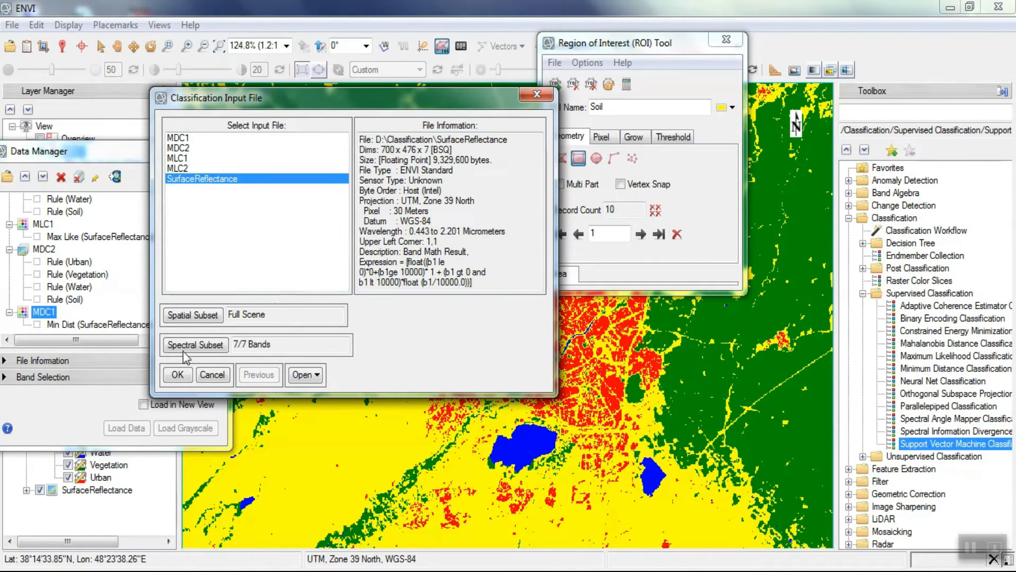
pyautogui.click(181, 377)
pyautogui.moveTo(382, 148); pyautogui.dragTo(382, 176)
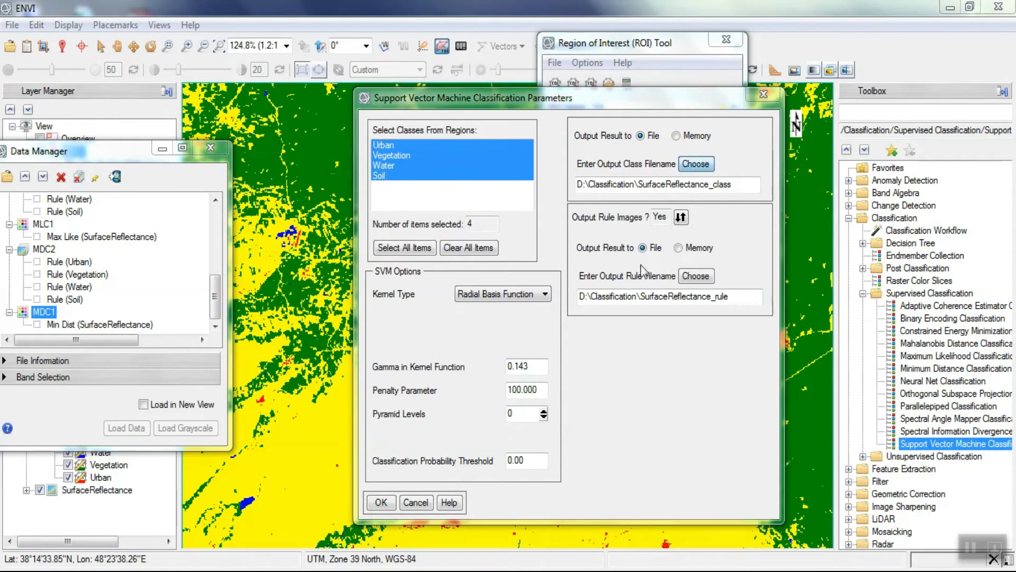
# - Save the SVM class output as SVM1 and the rule output as SVM2 in D:\Classification, and run the classification
pyautogui.click(696, 276)
pyautogui.moveTo(699, 85); pyautogui.dragTo(533, 72)
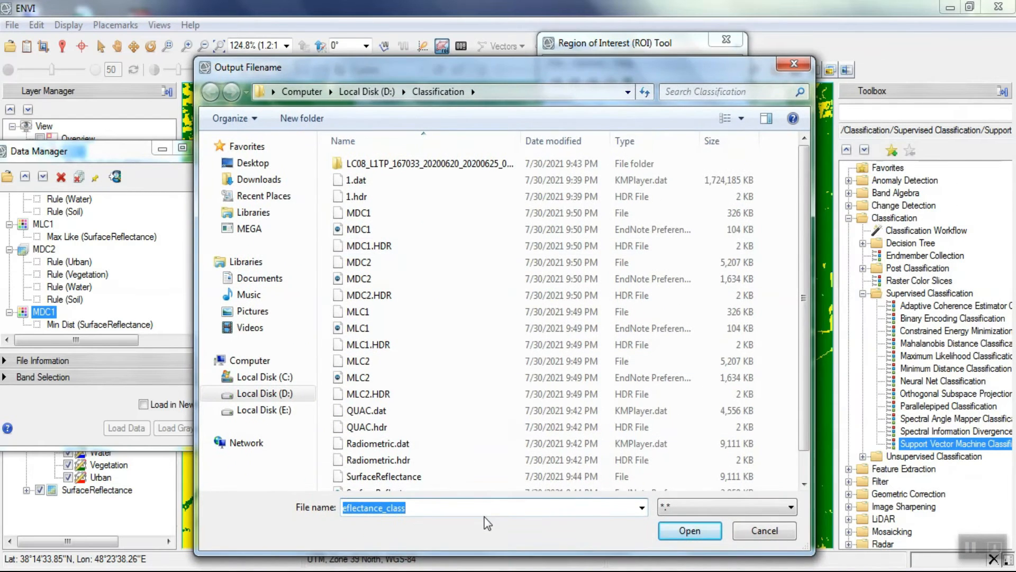
pyautogui.write('SVM1')
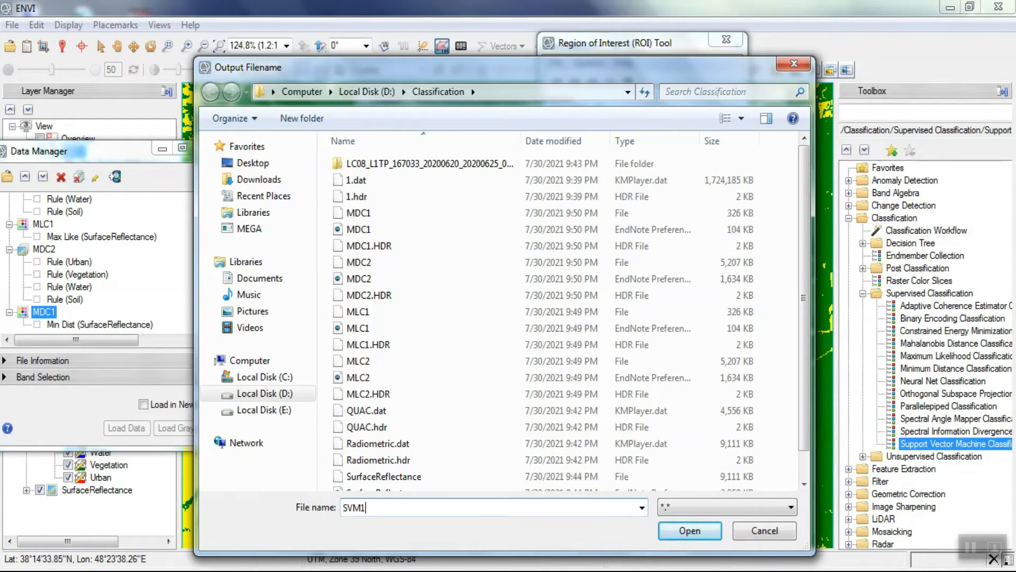
pyautogui.press('Return')
pyautogui.click(697, 280)
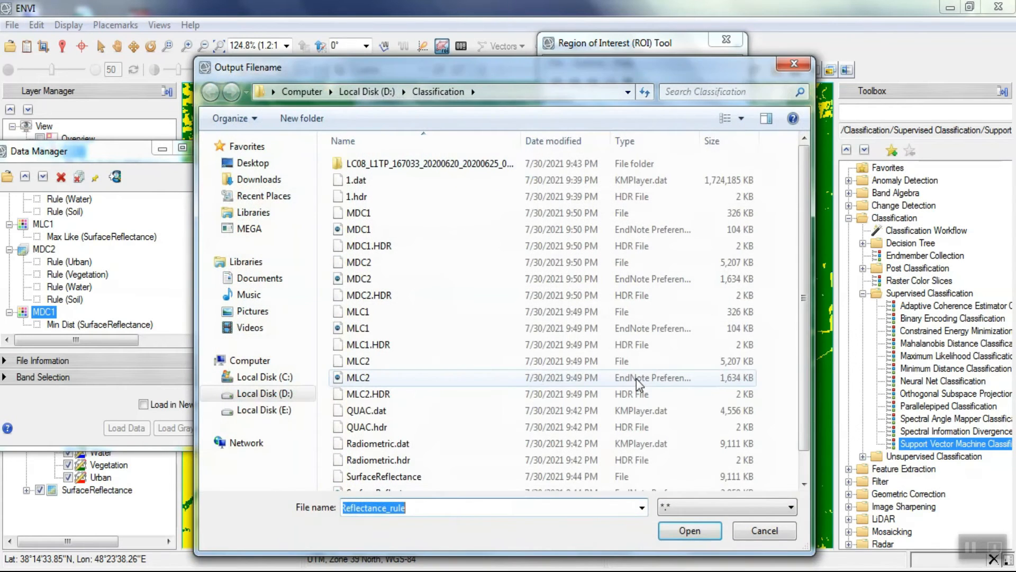
pyautogui.write('SVM2')
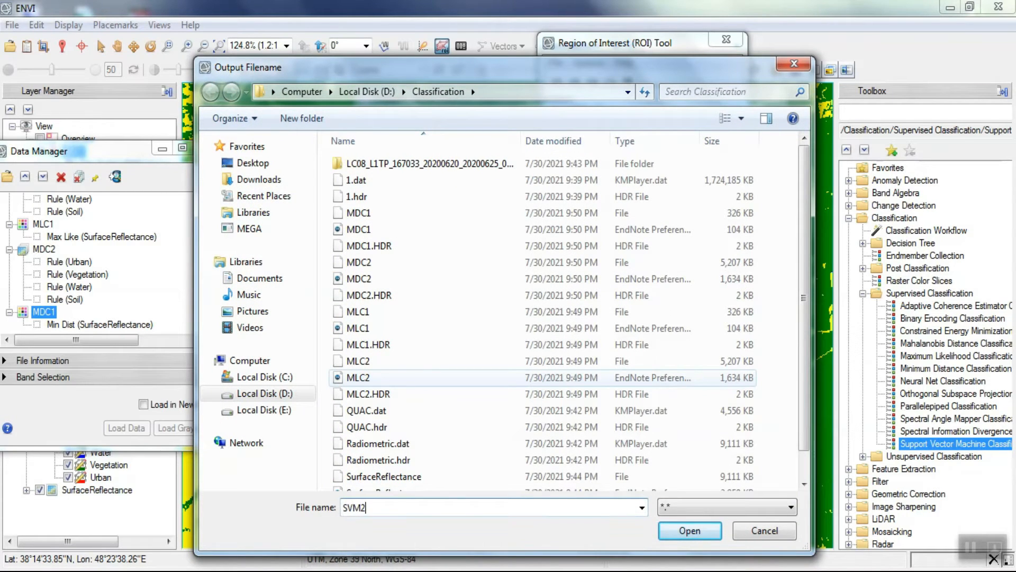
pyautogui.press('Return')
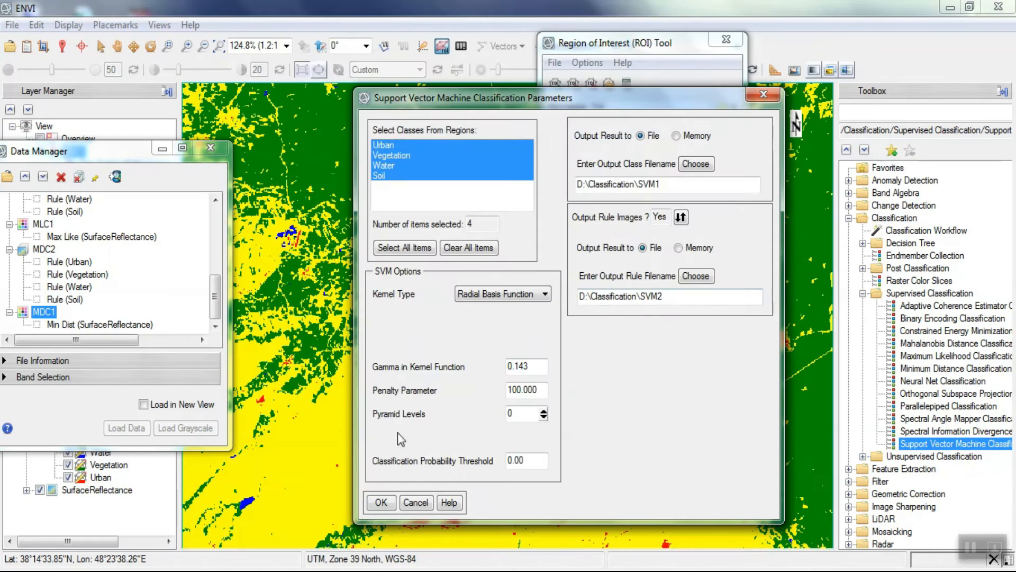
pyautogui.click(390, 504)
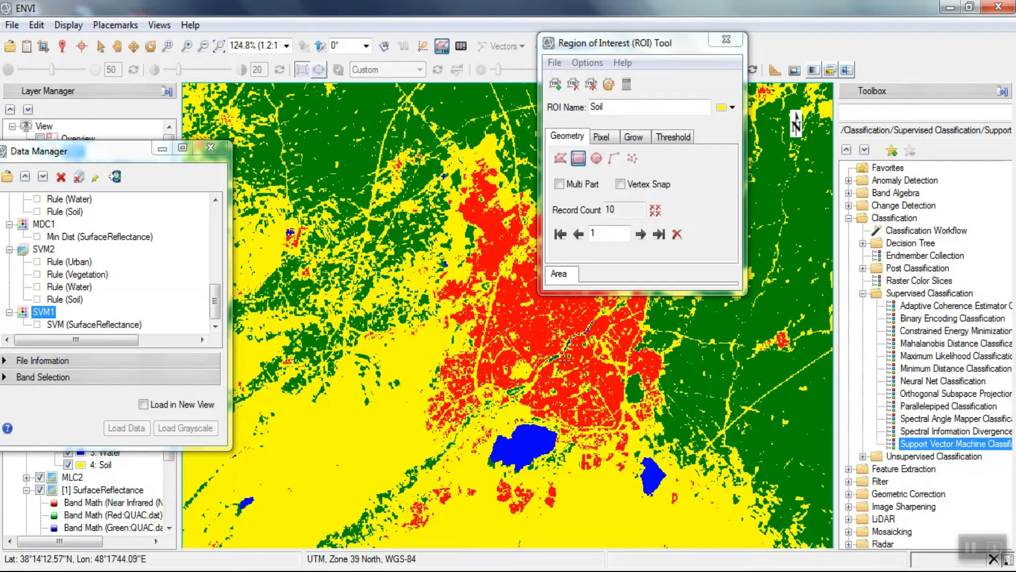
# - Start a Neural Net Classification on SurfaceReflectance with Urban, Vegetation, Water and Soil as classes
pyautogui.click(971, 383)
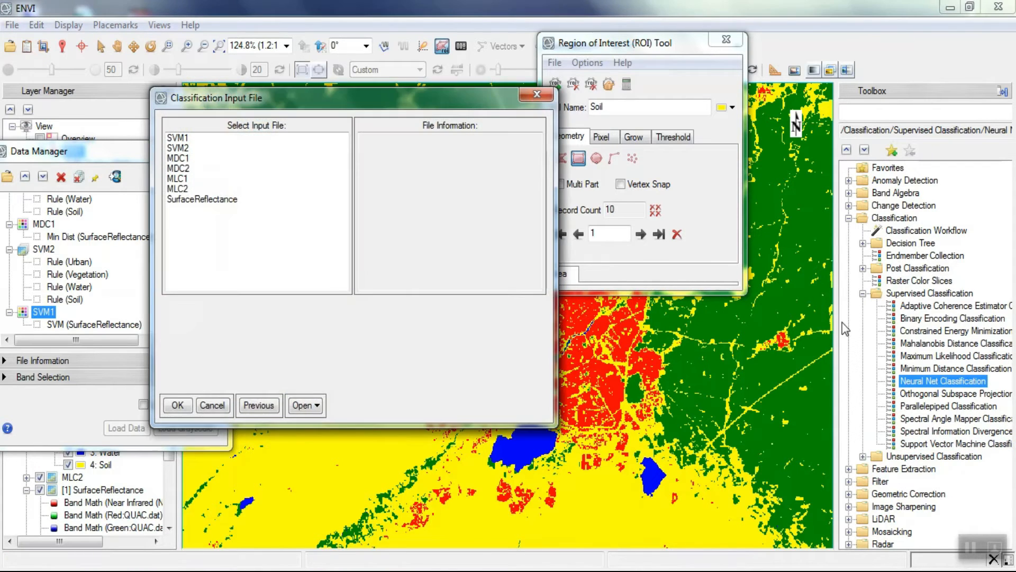
pyautogui.click(220, 200)
pyautogui.click(178, 406)
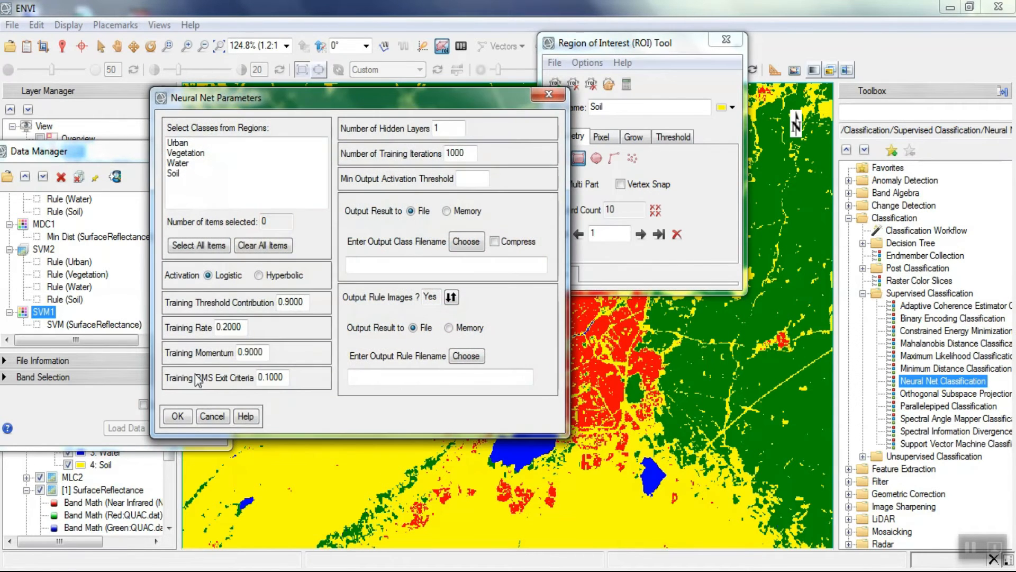
pyautogui.moveTo(183, 143); pyautogui.dragTo(182, 181)
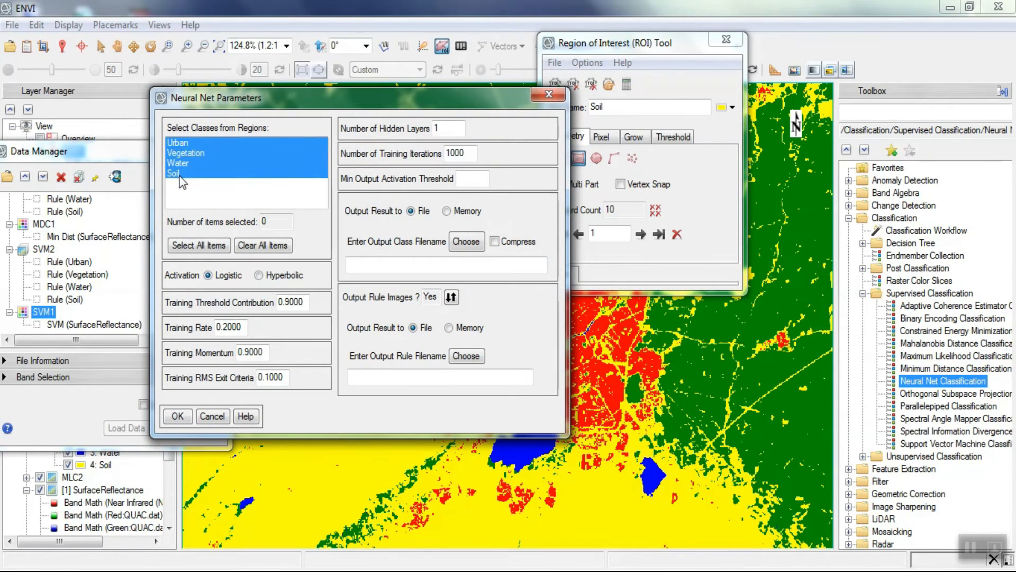
# - Save the Neural Net class output as NNC1 and the rule output as NNC2 in D:\Classification, and run the classification
pyautogui.click(465, 242)
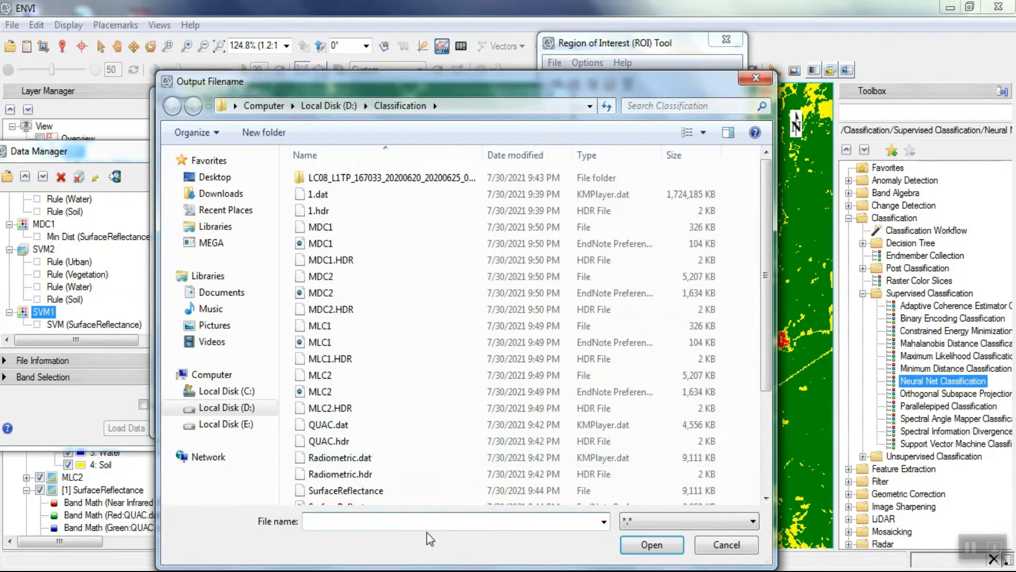
pyautogui.write('NN')
pyautogui.press('Return')
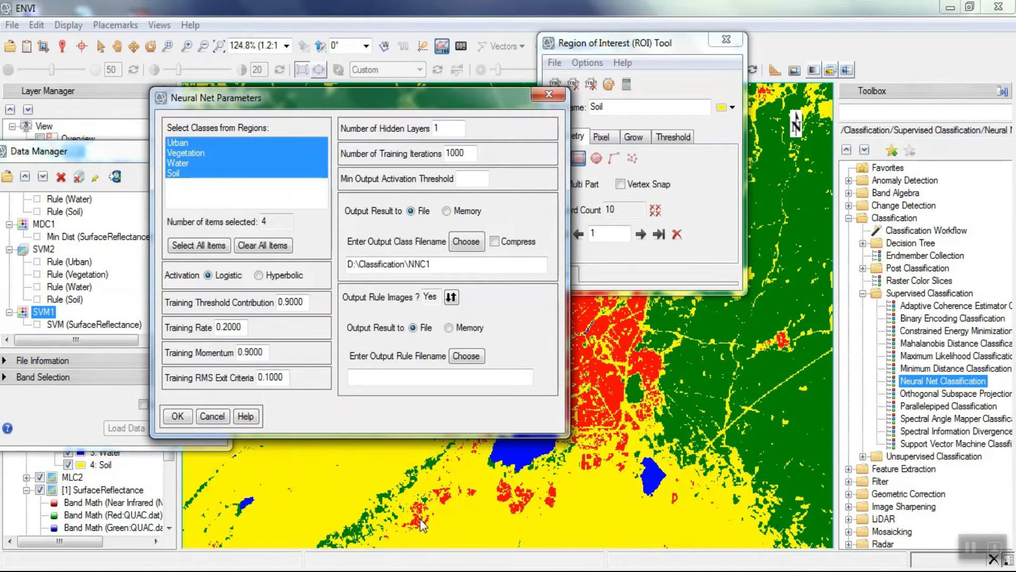
pyautogui.click(456, 355)
pyautogui.write('NNC2')
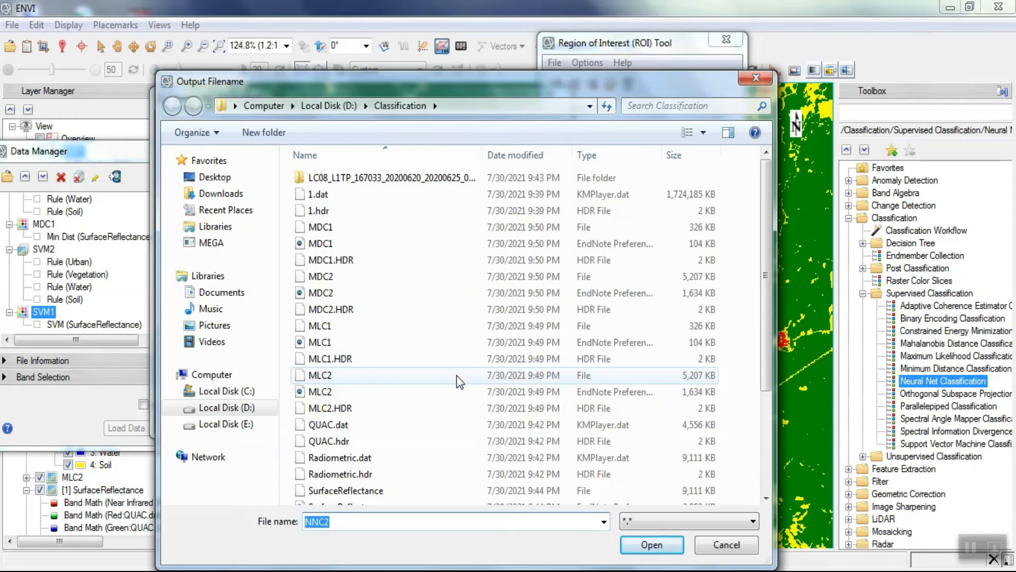
pyautogui.press('Return')
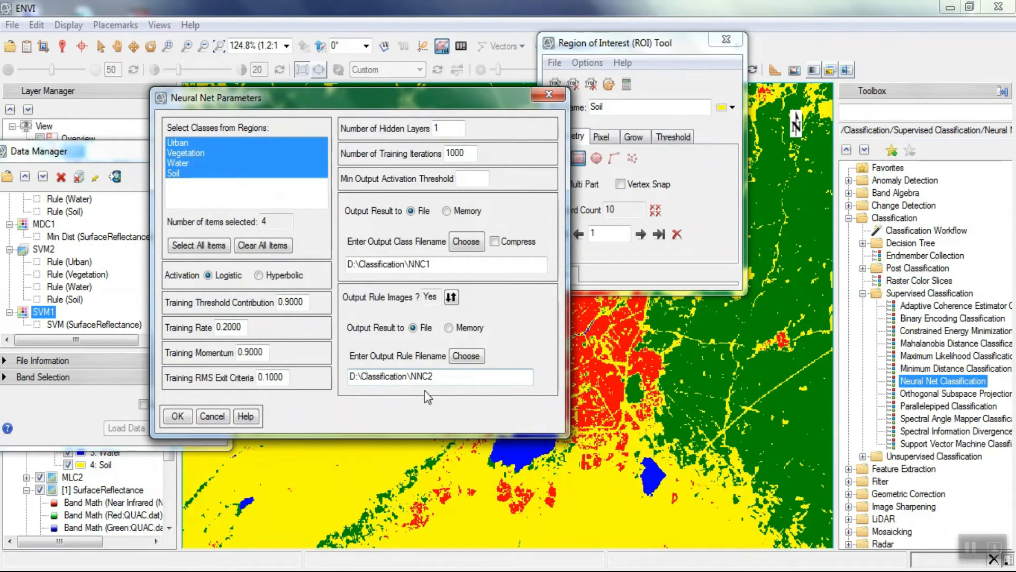
pyautogui.click(178, 416)
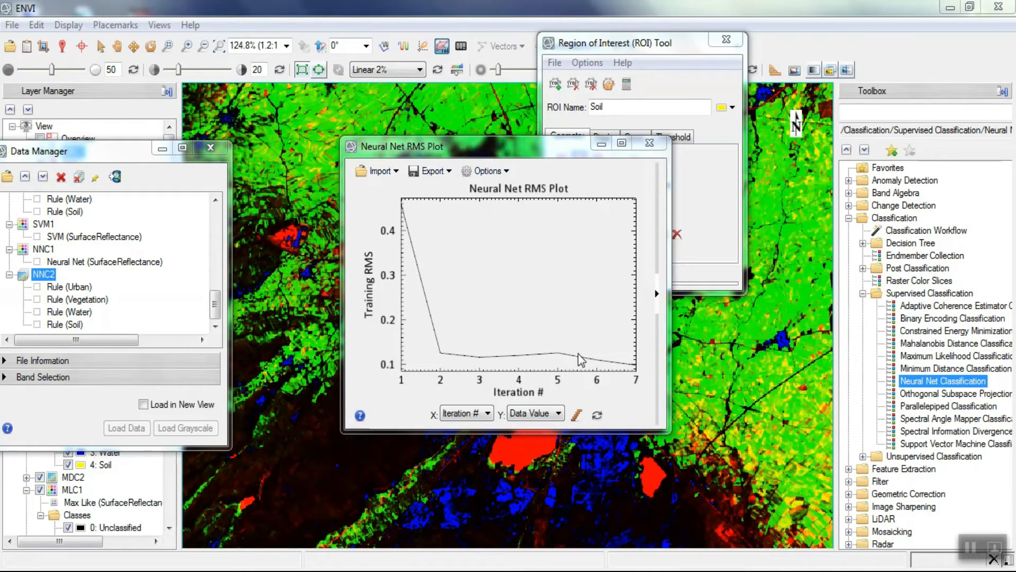
# - Examine the training error curve over the iterations in the Neural Net RMS Plot and close the plot
pyautogui.click(564, 359)
pyautogui.moveTo(564, 362); pyautogui.dragTo(439, 365)
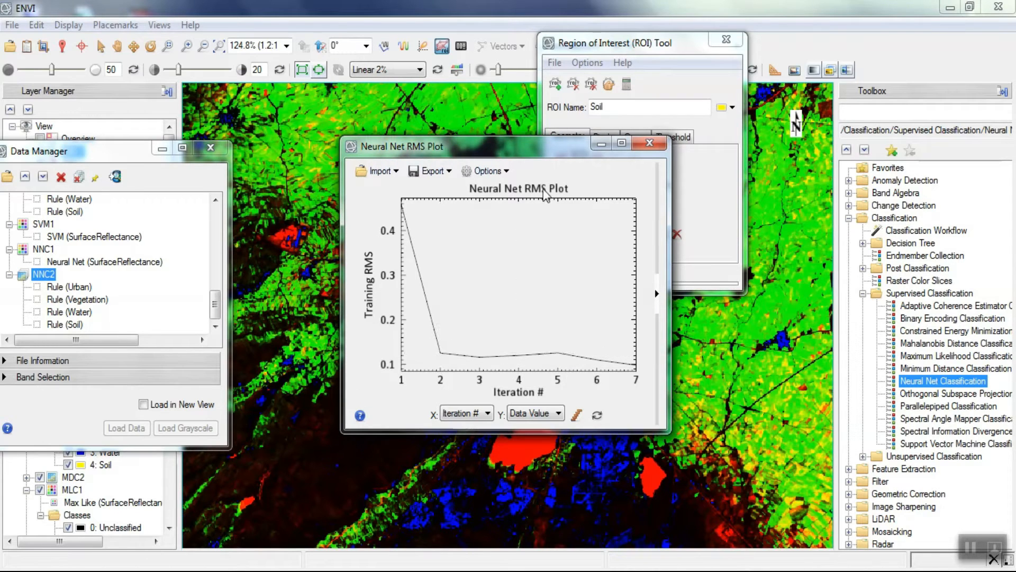
pyautogui.click(641, 148)
# - Move the Data Manager off the layer list, hide the NNC2 rule layer, and put the Data Manager back
pyautogui.moveTo(119, 150); pyautogui.dragTo(288, 181)
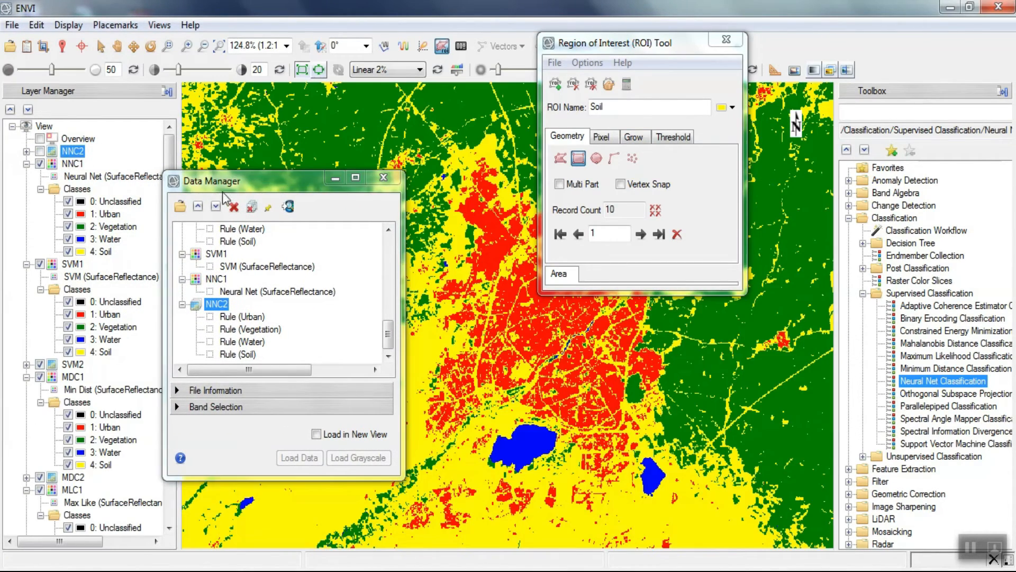
pyautogui.moveTo(257, 188); pyautogui.dragTo(91, 153)
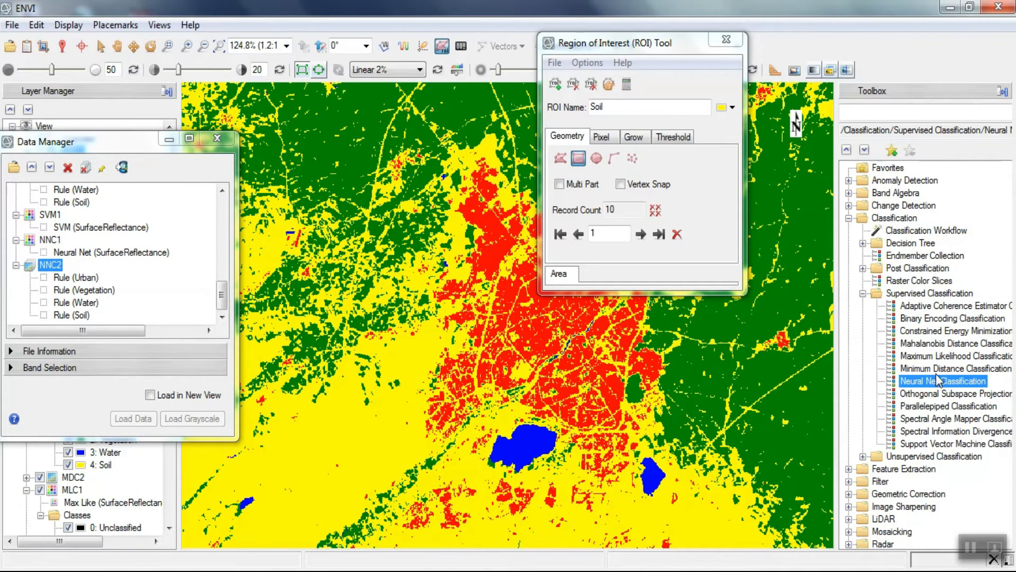
# - Start a Parallelepiped Classification on SurfaceReflectance with Urban, Vegetation, Water and Soil as classes
pyautogui.doubleClick(950, 406)
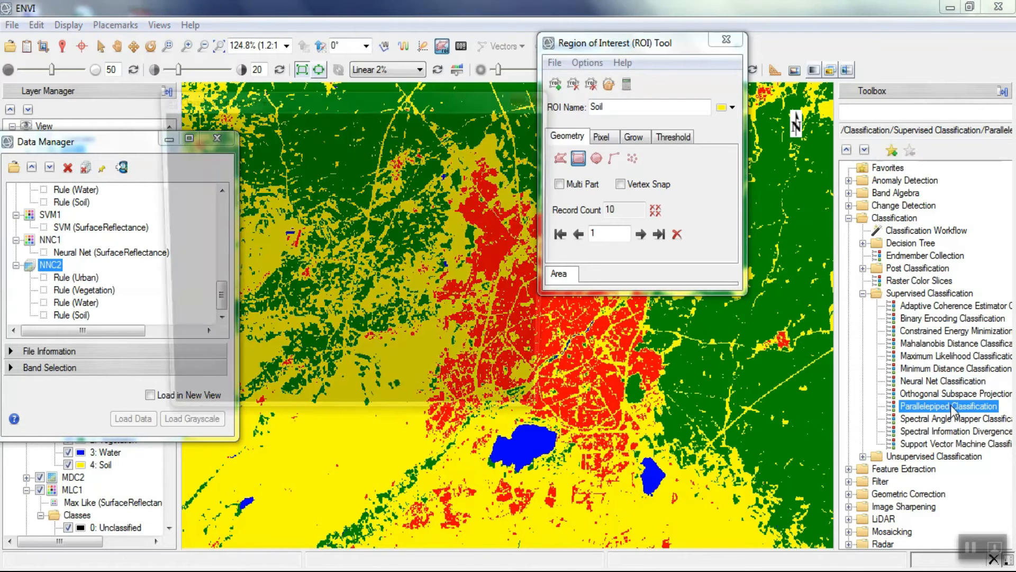
pyautogui.click(224, 220)
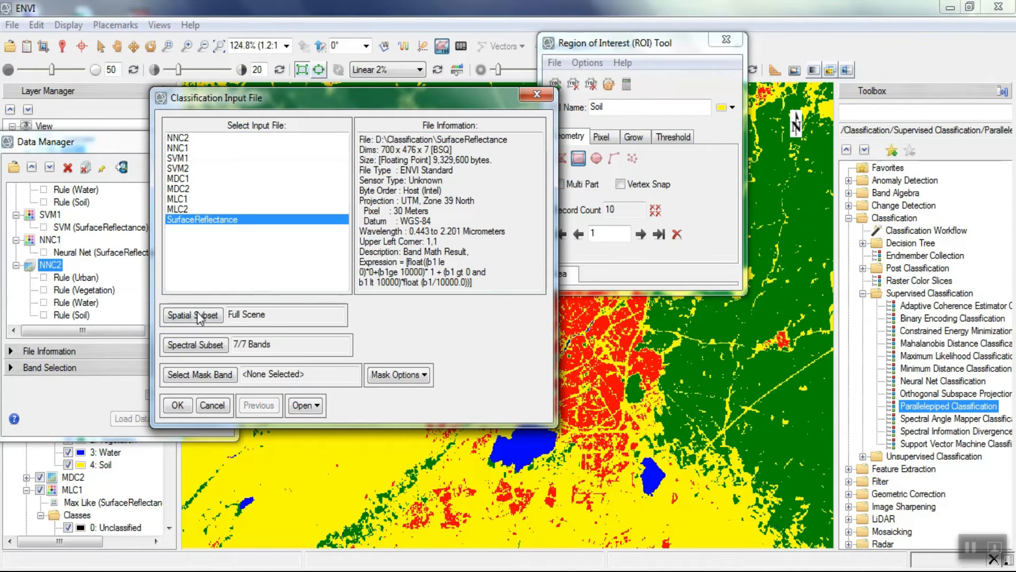
pyautogui.click(178, 405)
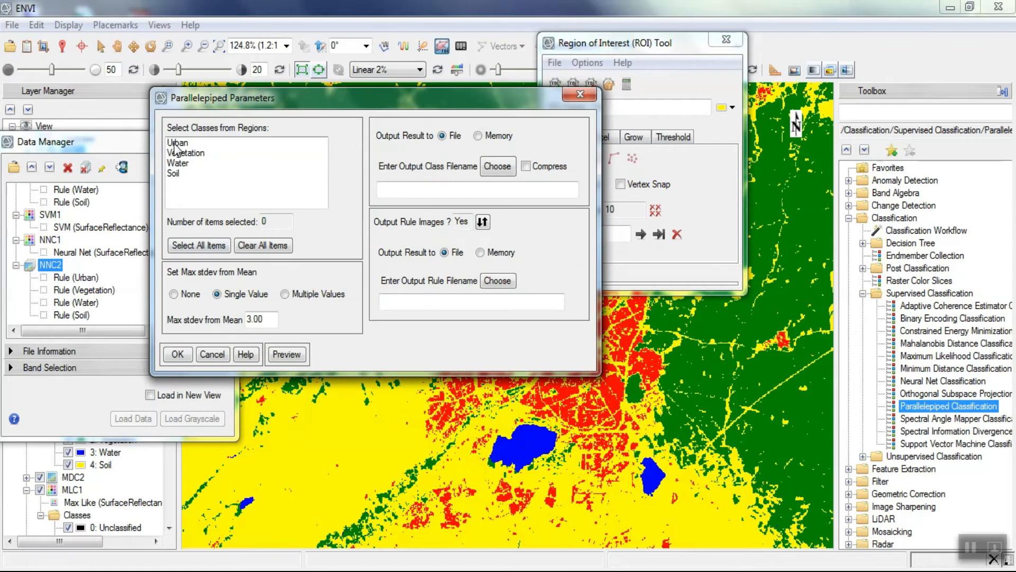
pyautogui.moveTo(176, 149); pyautogui.dragTo(177, 178)
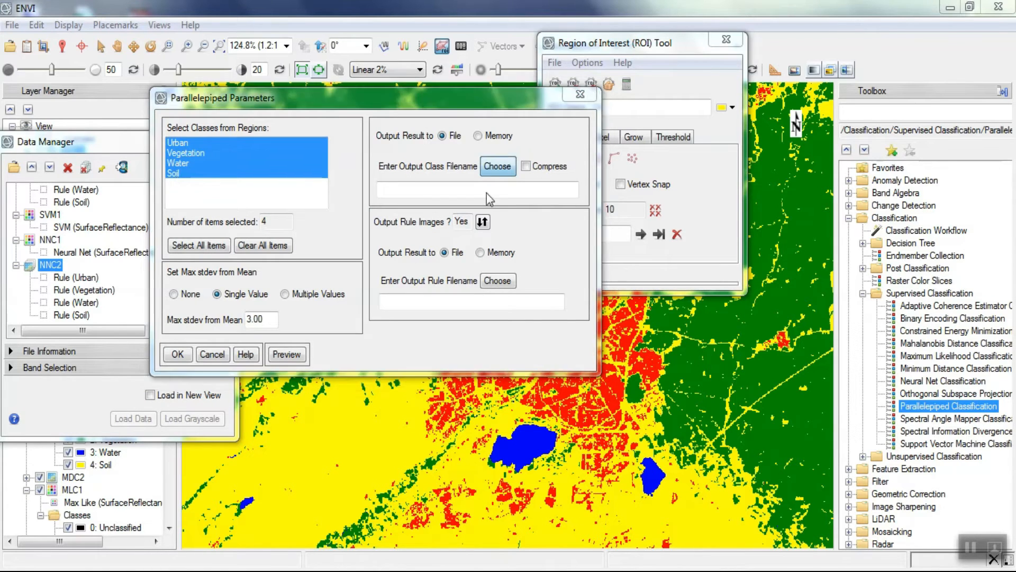
# - Save the Parallelepiped class output as PC1 and the rule output as ParC2 in D:\Classification, and run the classification
pyautogui.click(496, 166)
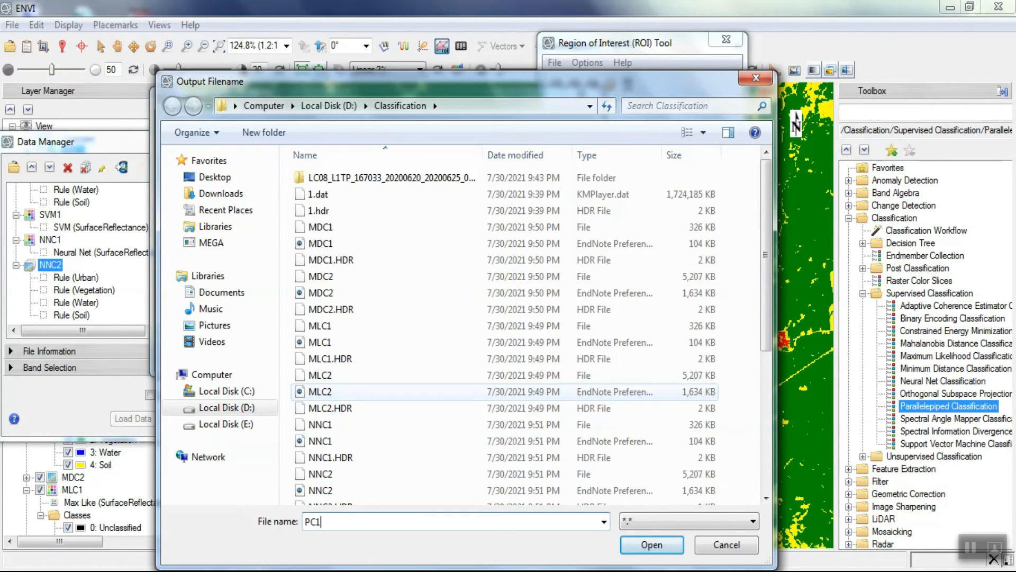
pyautogui.press('Return')
pyautogui.click(511, 281)
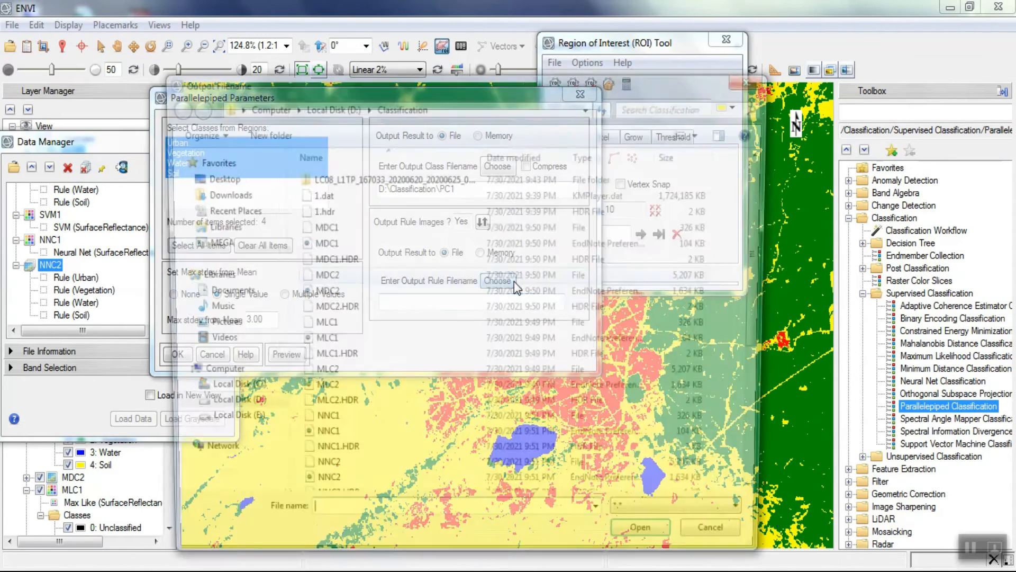
pyautogui.write('ParC2')
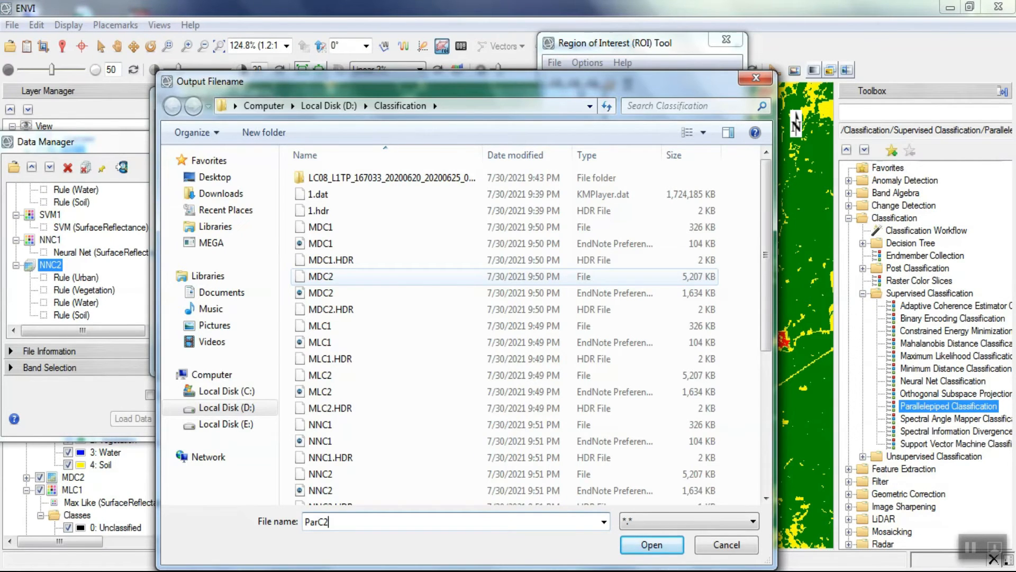
pyautogui.press('Return')
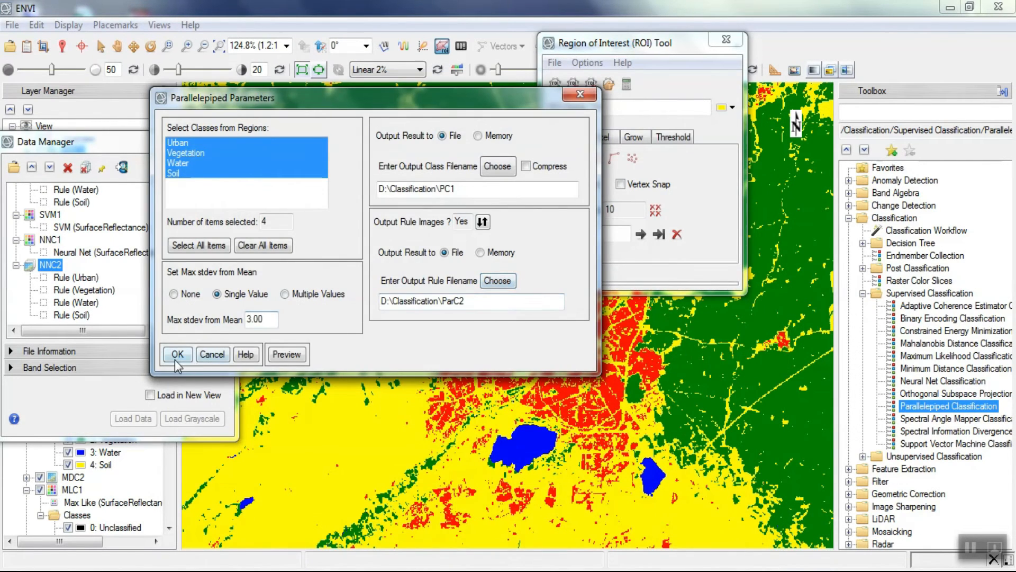
pyautogui.click(177, 360)
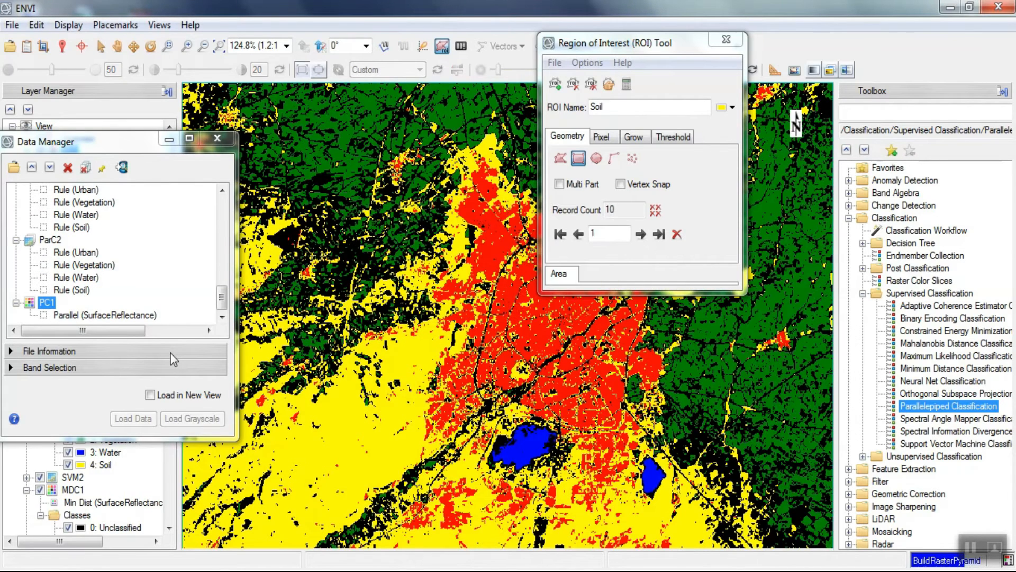
# - Start a Mahalanobis Distance Classification on SurfaceReflectance with Urban, Vegetation, Water and Soil as classes
pyautogui.click(98, 145)
pyautogui.moveTo(98, 144); pyautogui.dragTo(158, 157)
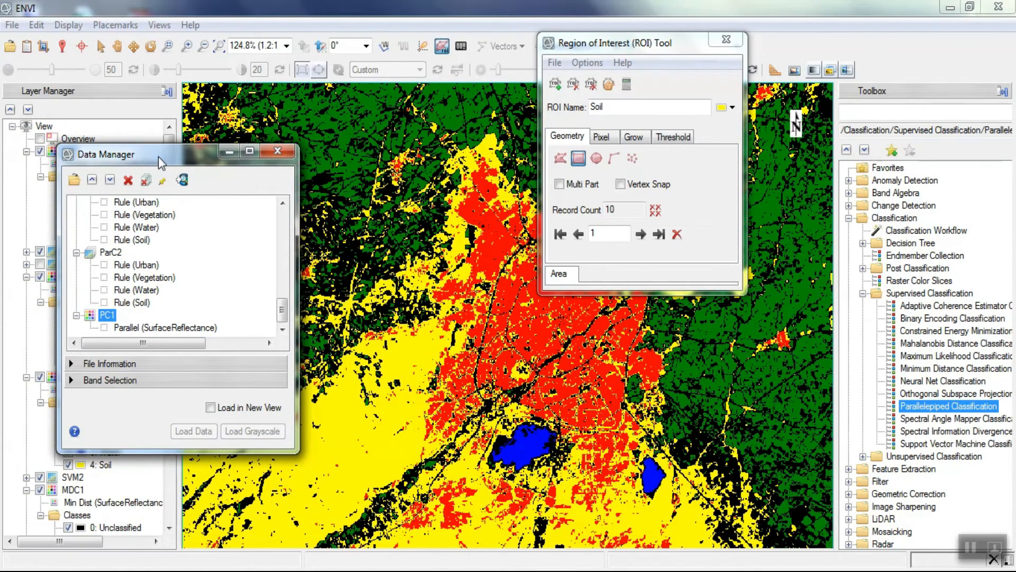
pyautogui.doubleClick(969, 345)
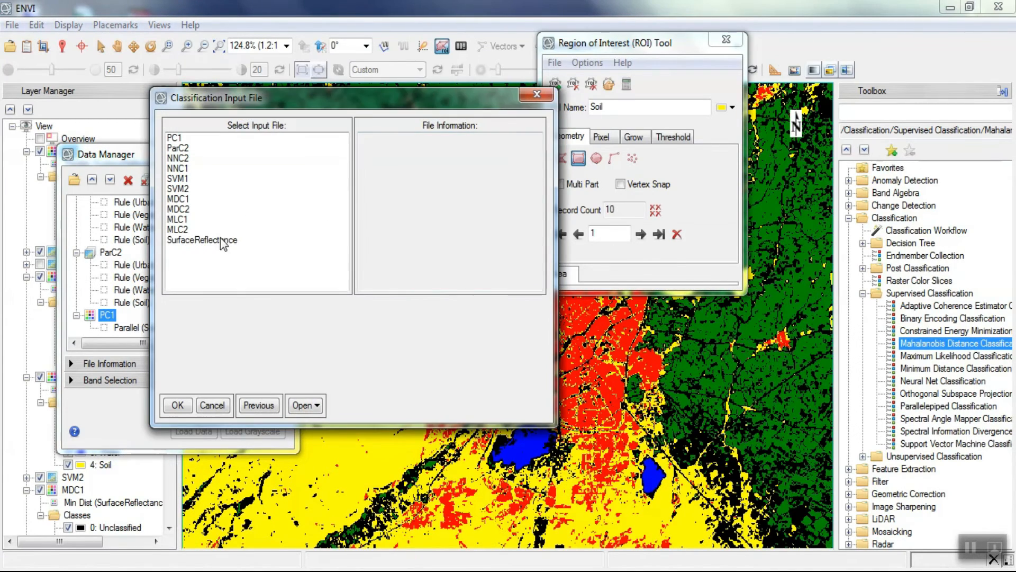
pyautogui.click(218, 240)
pyautogui.click(179, 406)
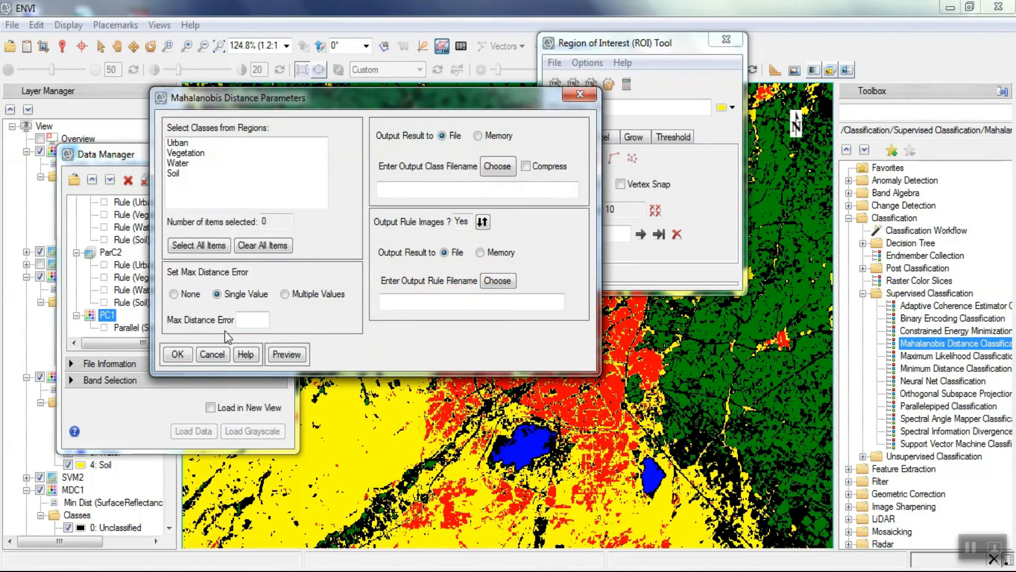
pyautogui.moveTo(180, 144); pyautogui.dragTo(176, 172)
# - Save the Mahalanobis class output as Mahalanobis1 and the rule output as Mahalanobis2 in D:\Classification, and run the classification
pyautogui.click(504, 167)
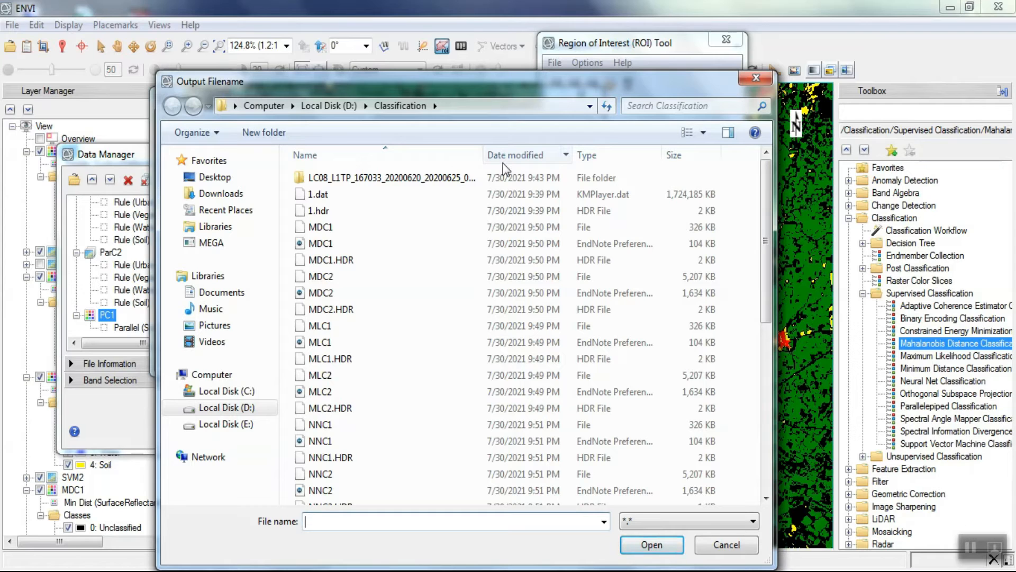
pyautogui.write('Mahalanobis1')
pyautogui.press('Return')
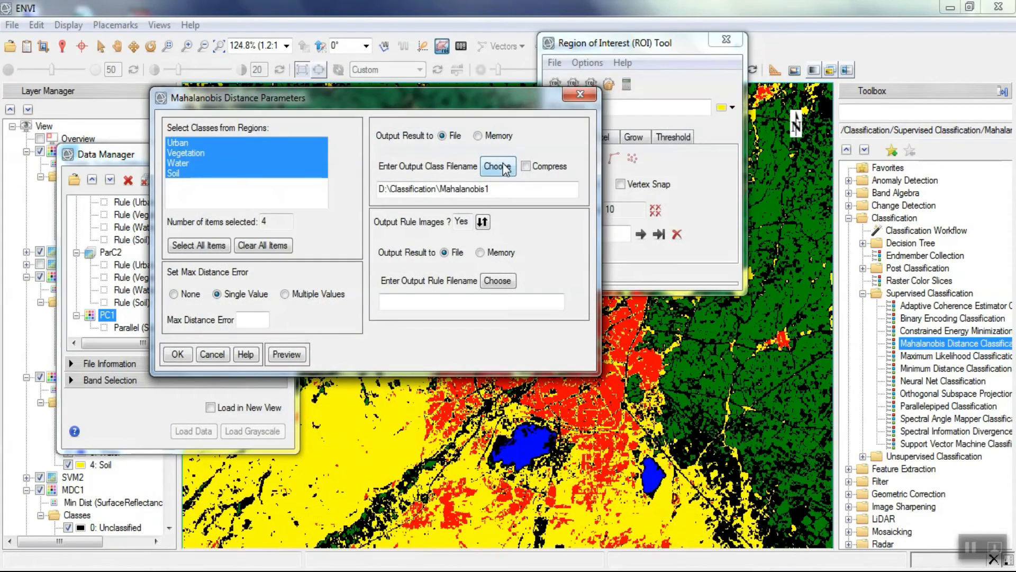
pyautogui.click(497, 281)
pyautogui.write('Mahalano')
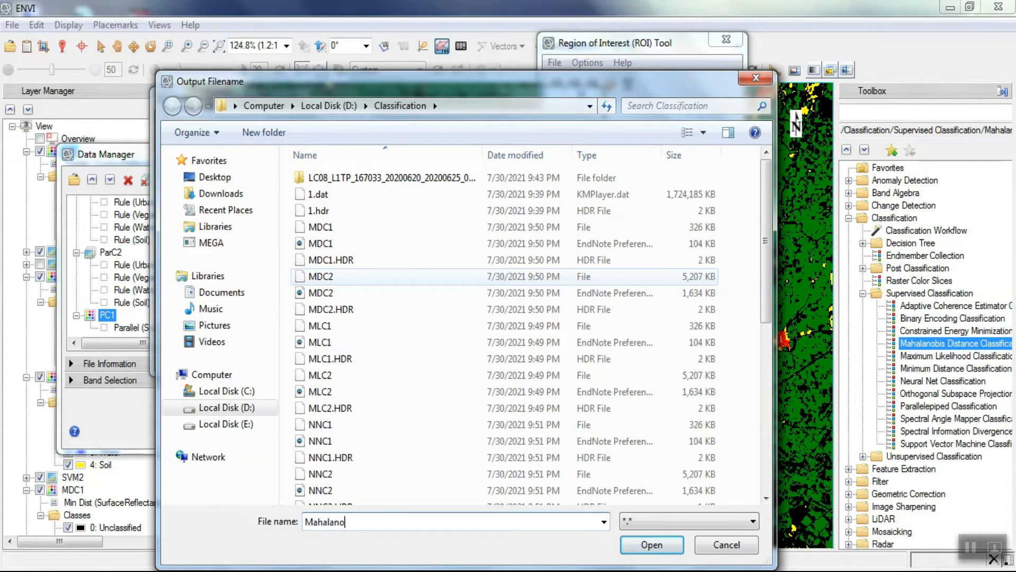
pyautogui.write('bis2')
pyautogui.press('Return')
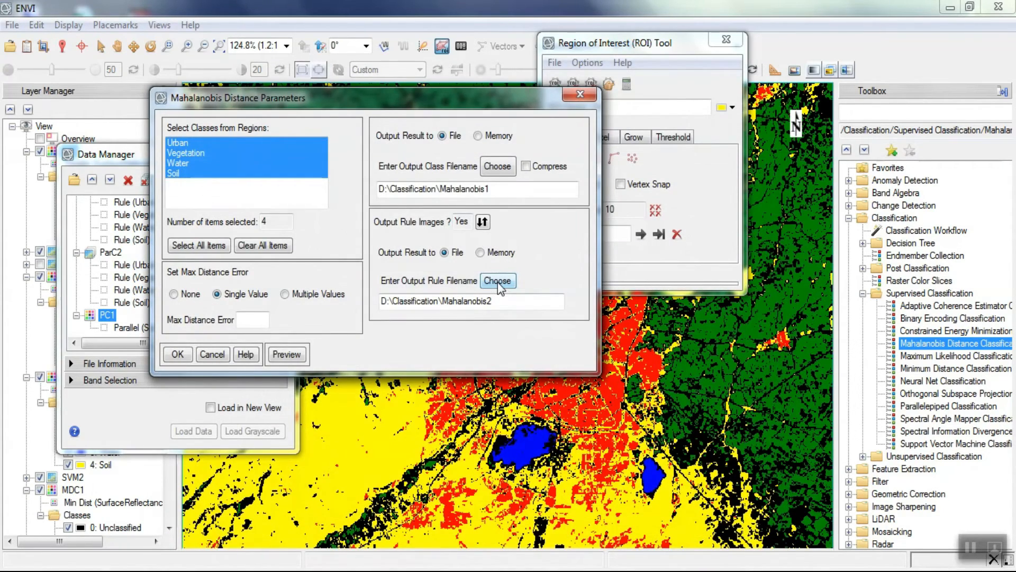
pyautogui.click(179, 353)
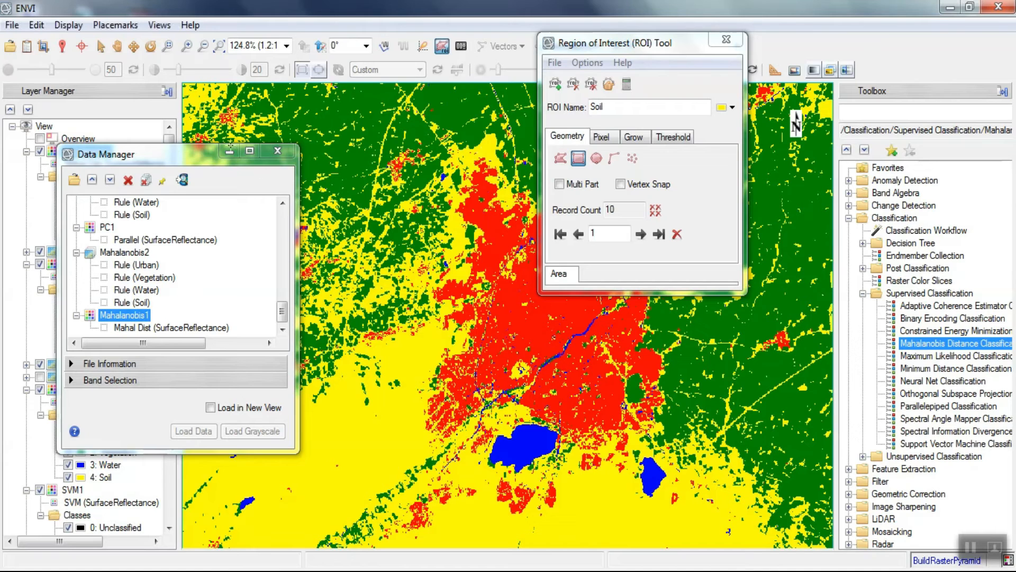
# - Minimize the Data Manager and move the ROI Tool aside to uncover the layer list and the classified image
pyautogui.moveTo(176, 156); pyautogui.dragTo(329, 140)
pyautogui.click(381, 135)
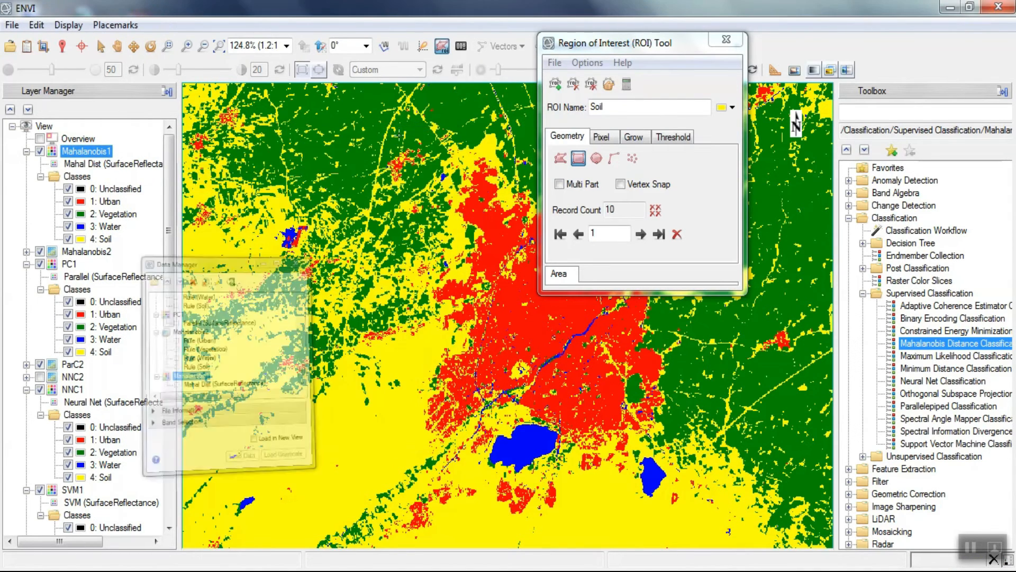
pyautogui.moveTo(628, 53); pyautogui.dragTo(889, 37)
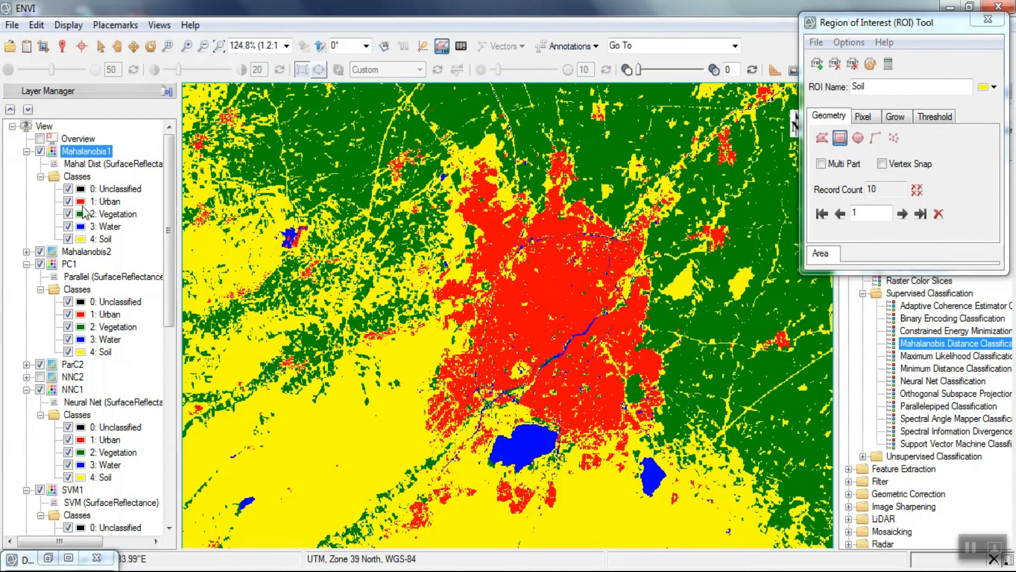
# - Collapse the expanded entries of all classification layers and of [1] SurfaceReflectance in the layer list
pyautogui.click(27, 152)
pyautogui.click(27, 176)
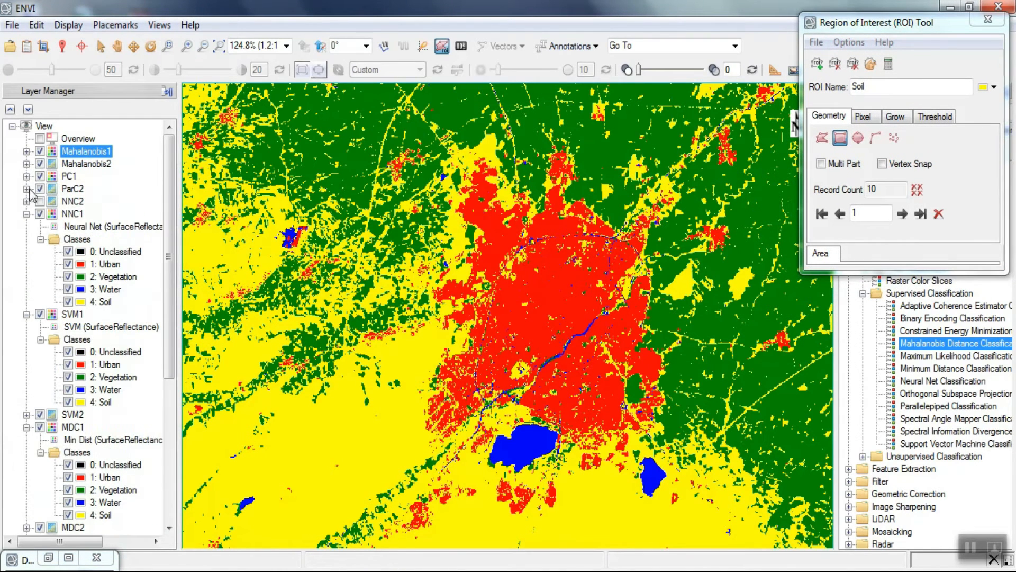
pyautogui.click(26, 213)
pyautogui.click(27, 226)
pyautogui.click(26, 252)
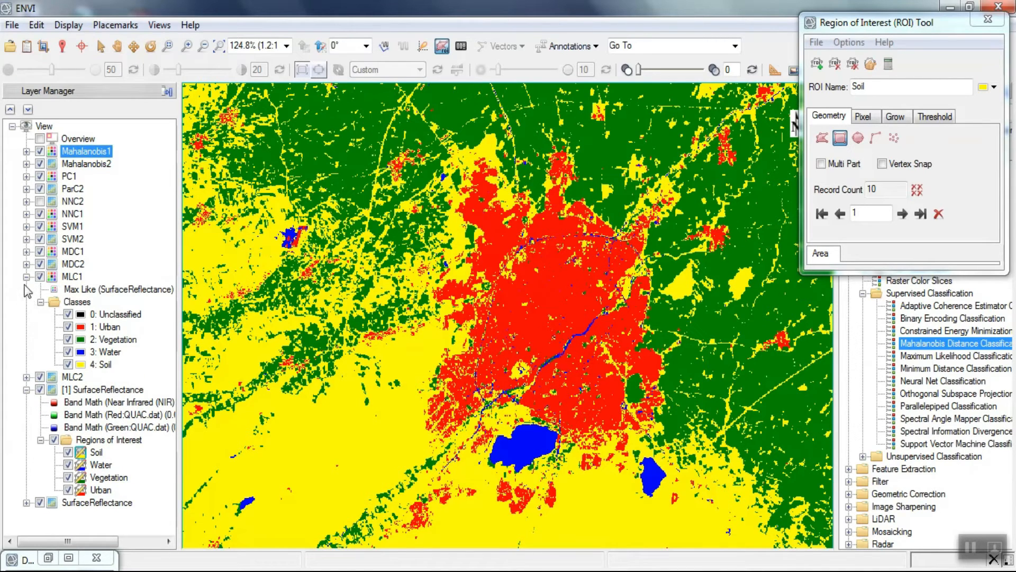
pyautogui.click(27, 277)
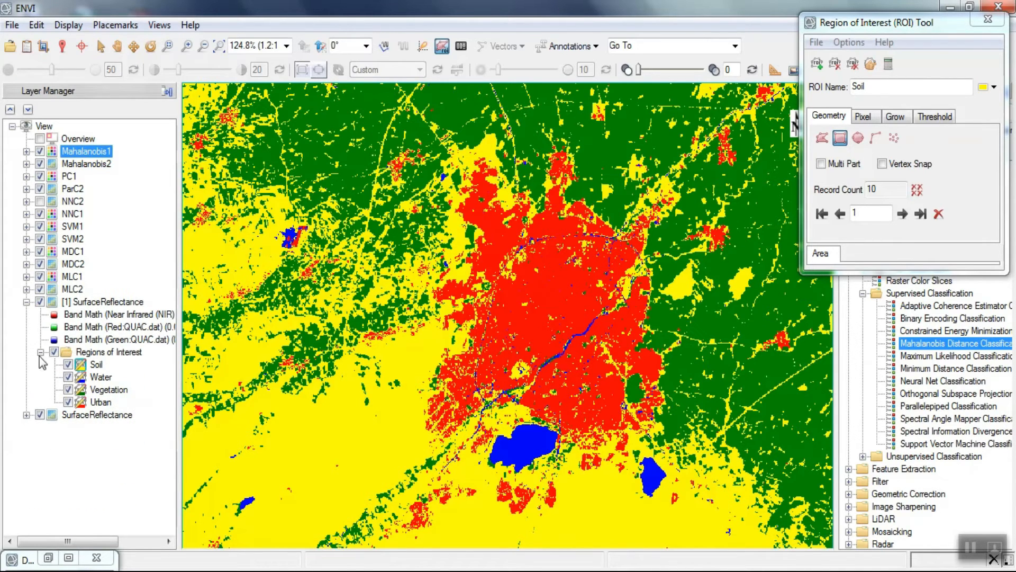
pyautogui.click(27, 301)
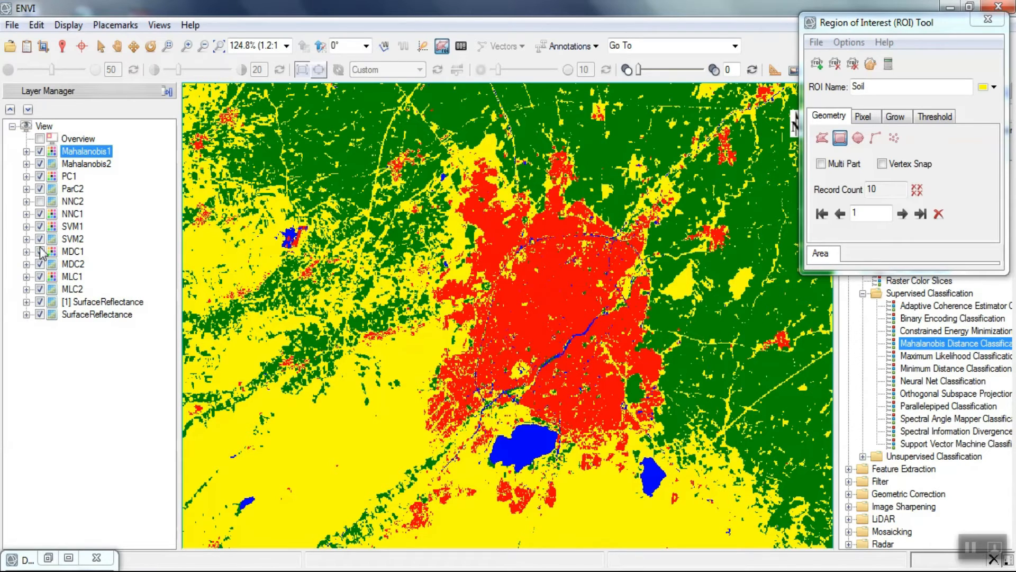
# - Hide the rule layers Mahalanobis2, ParC2, SVM2, MDC2 and MLC2
pyautogui.click(39, 163)
pyautogui.click(40, 189)
pyautogui.click(39, 239)
pyautogui.click(40, 264)
pyautogui.click(40, 289)
# - Hide the class layers Mahalanobis1, PC1, NNC1, SVM1 and MDC1 one after another to compare the classification results
pyautogui.click(40, 152)
pyautogui.click(40, 176)
pyautogui.click(41, 214)
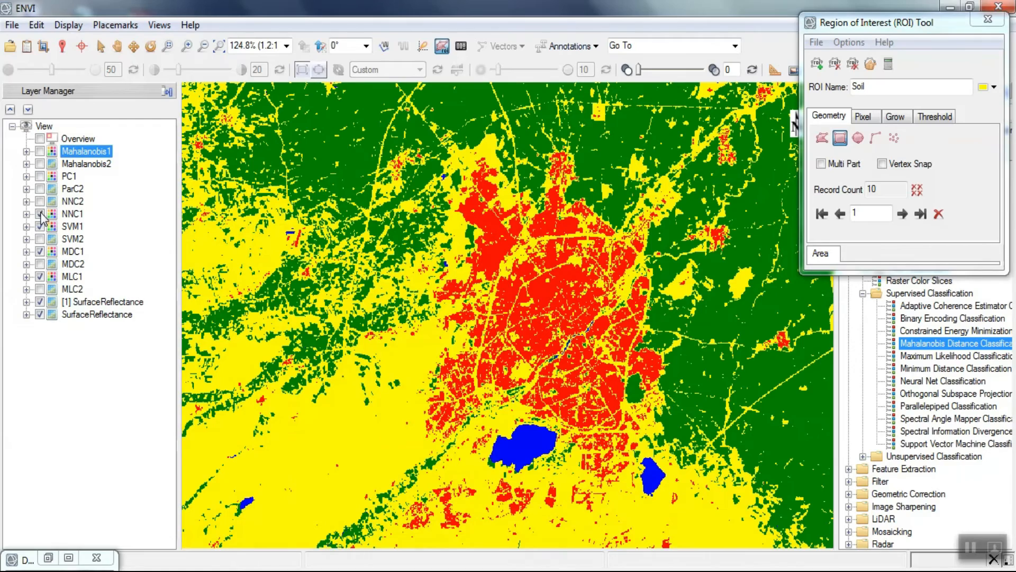
pyautogui.click(40, 227)
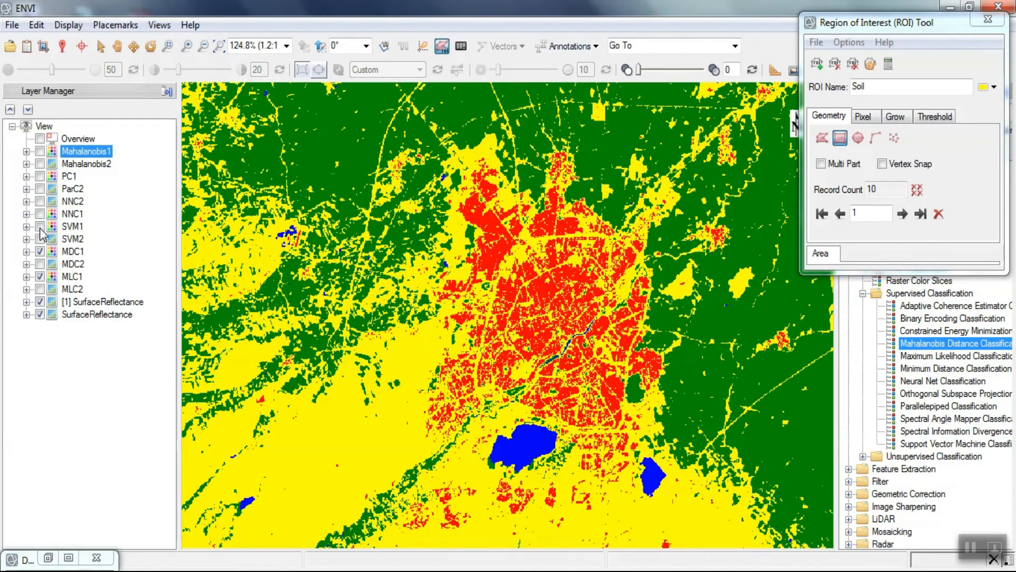
pyautogui.click(40, 251)
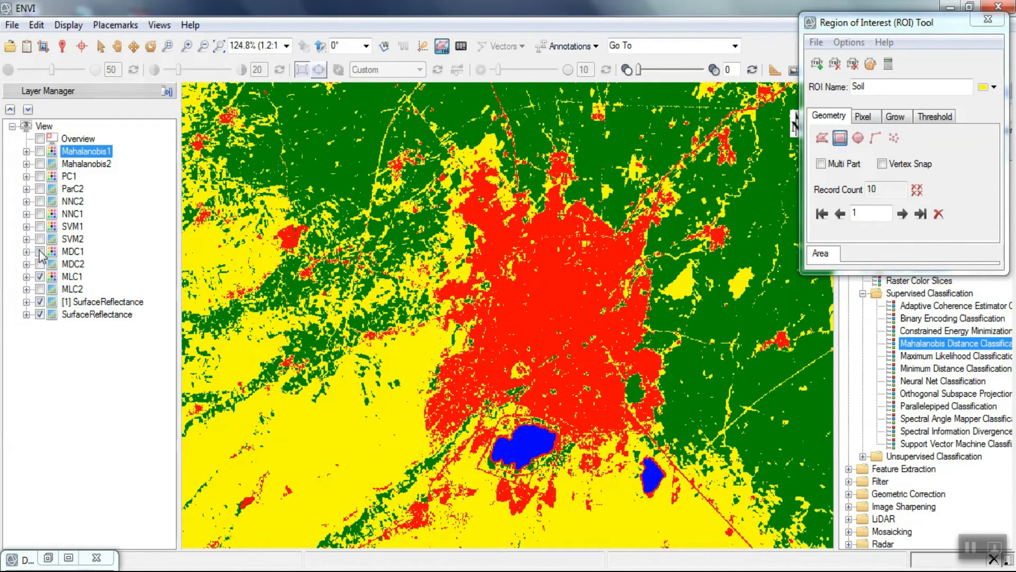
# - Show the SVM1 layer again with its class list expanded, and hide the MDC1 and MLC1 layers
pyautogui.click(39, 227)
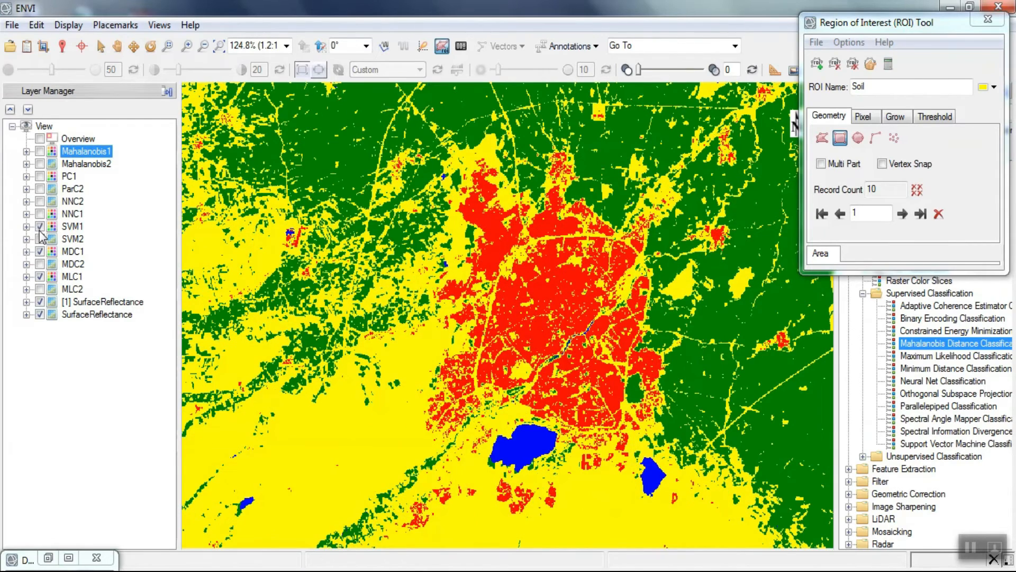
pyautogui.click(40, 230)
pyautogui.click(40, 228)
pyautogui.click(26, 226)
pyautogui.click(40, 339)
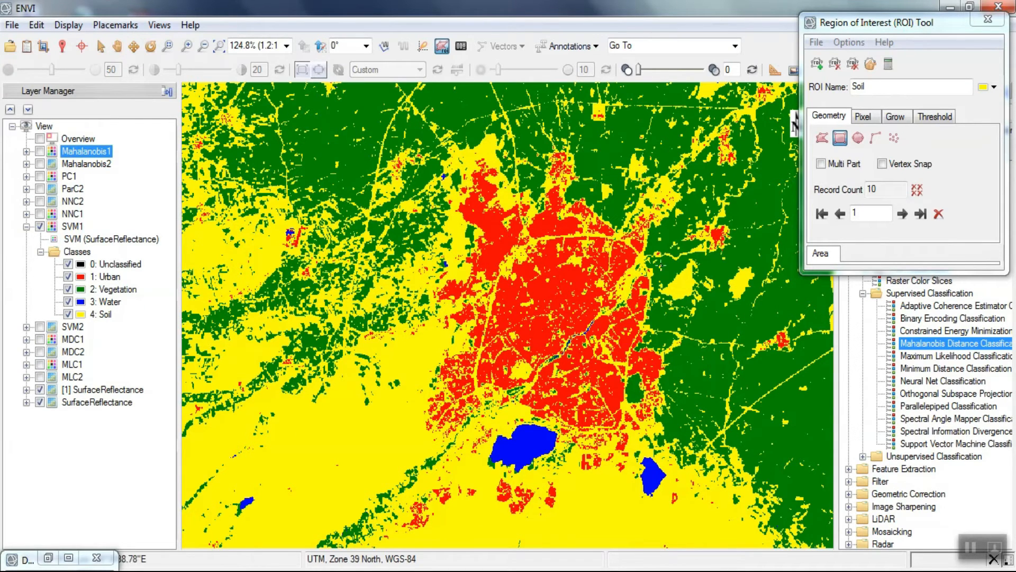
# - Hide SVM1 to reveal the false-color scene, and create a new ROI named UrbanTest
pyautogui.moveTo(842, 30); pyautogui.dragTo(809, 67)
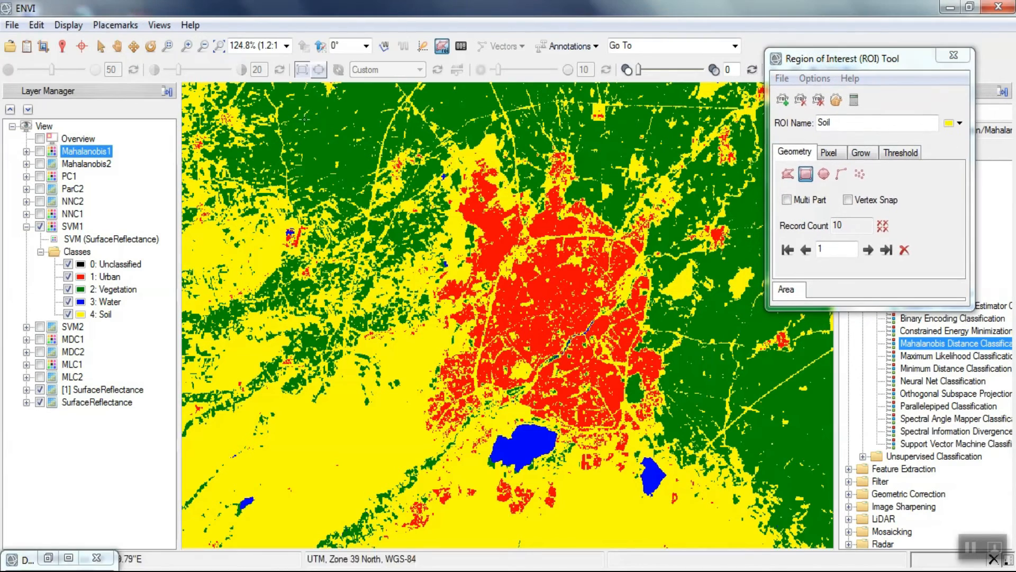
pyautogui.click(40, 226)
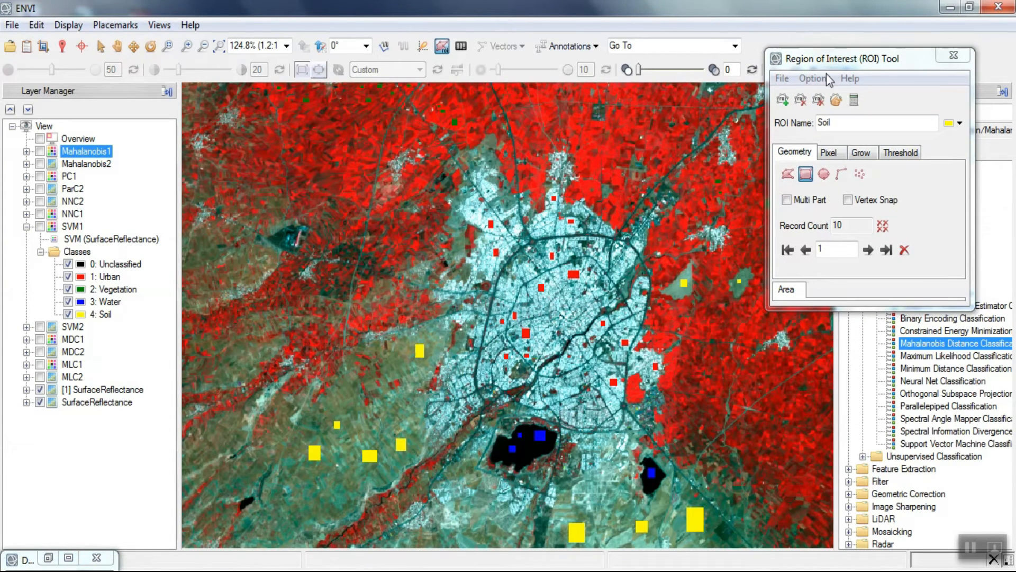
pyautogui.click(793, 99)
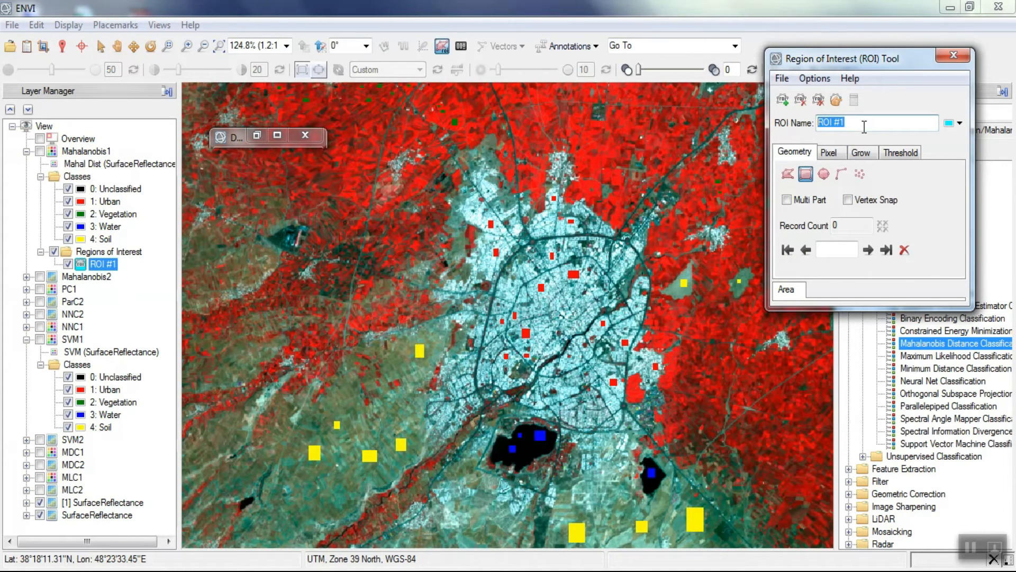
pyautogui.write('U')
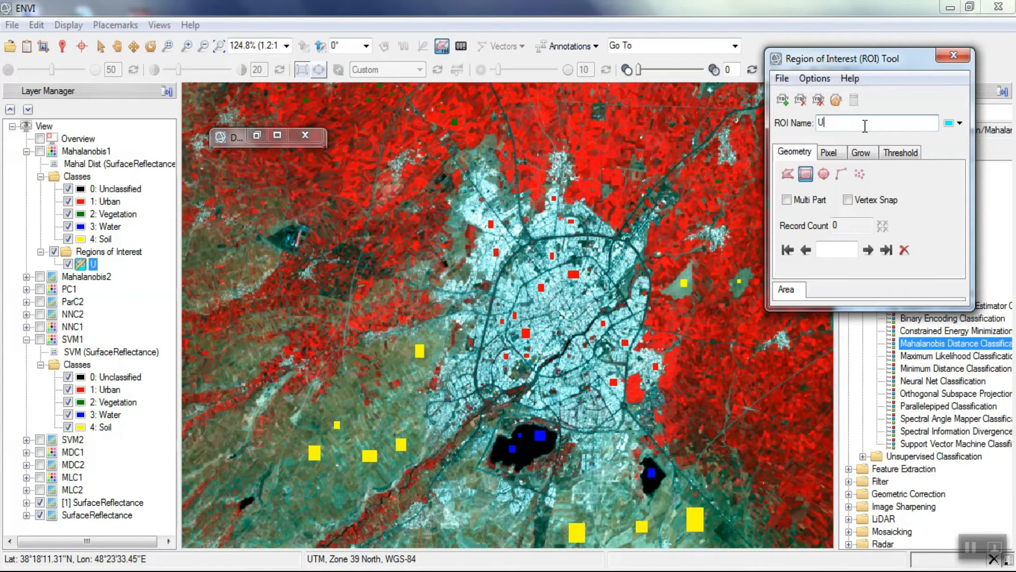
pyautogui.write('rbanTest')
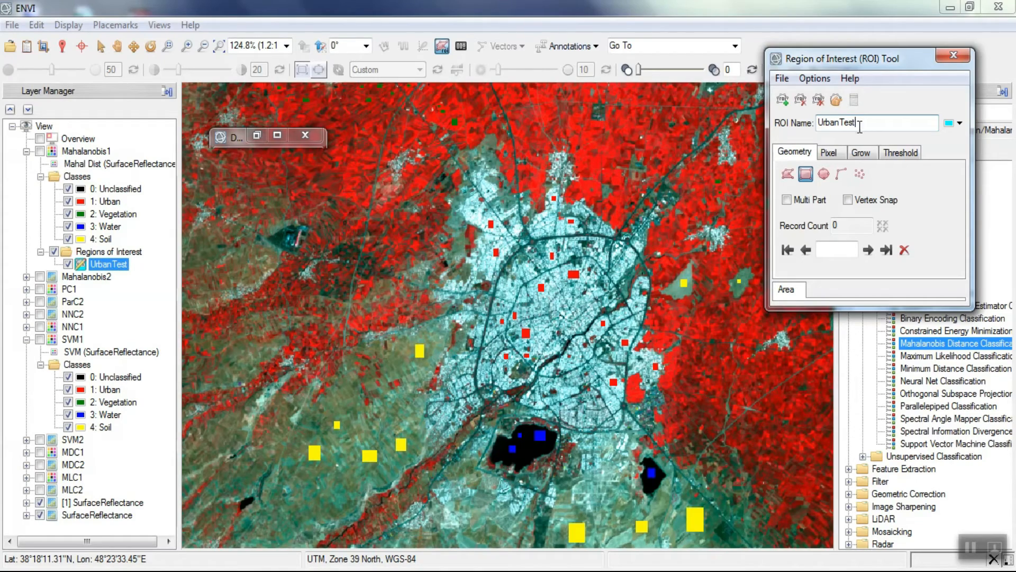
# - Draw two small rectangles for the UrbanTest ROI in the central city area, away from the red training samples
pyautogui.scroll(4, 549, 248)
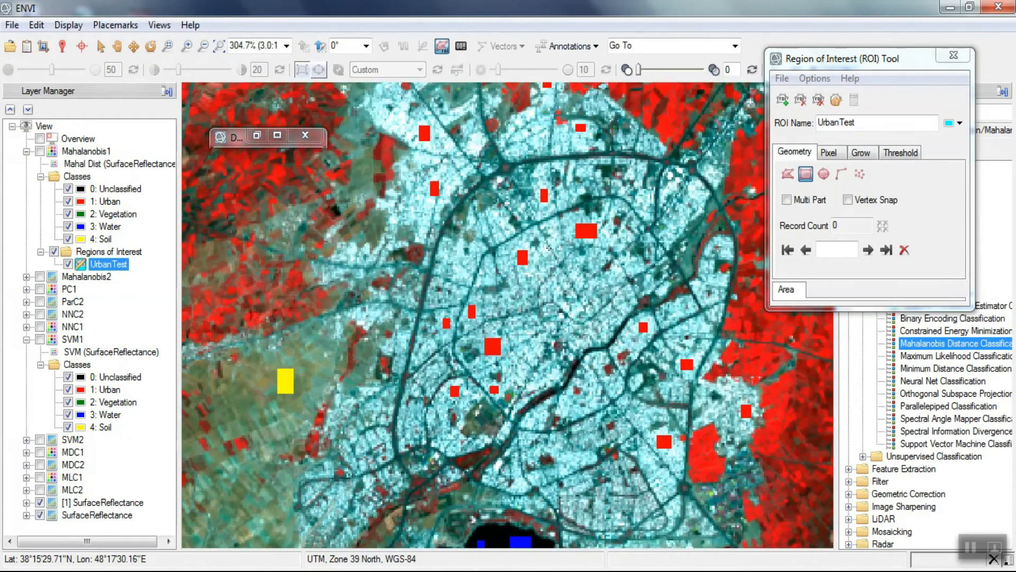
pyautogui.scroll(5, 549, 248)
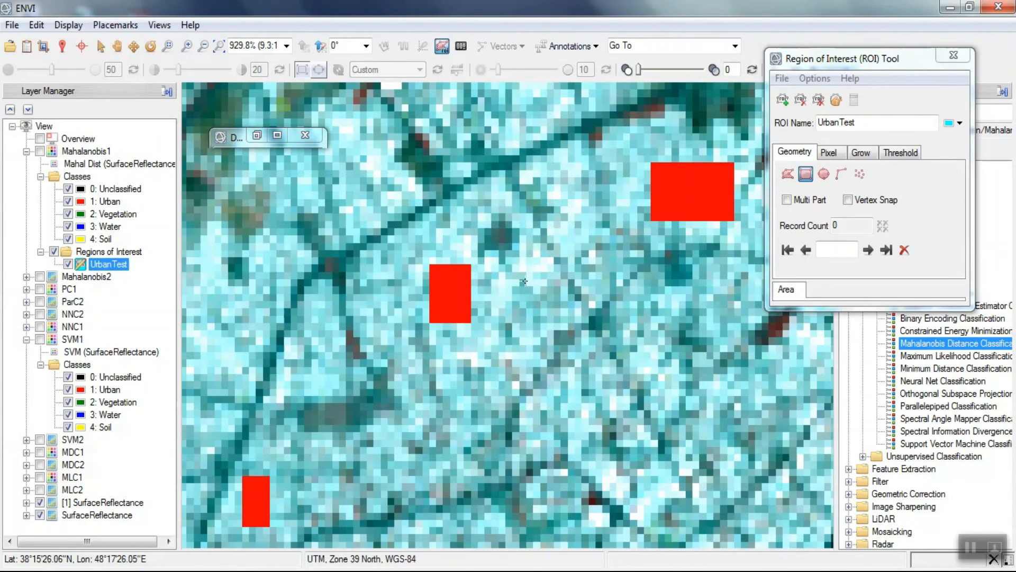
pyautogui.moveTo(550, 299); pyautogui.dragTo(550, 299)
pyautogui.doubleClick(553, 316)
pyautogui.moveTo(573, 217); pyautogui.dragTo(610, 258)
pyautogui.doubleClick(611, 281)
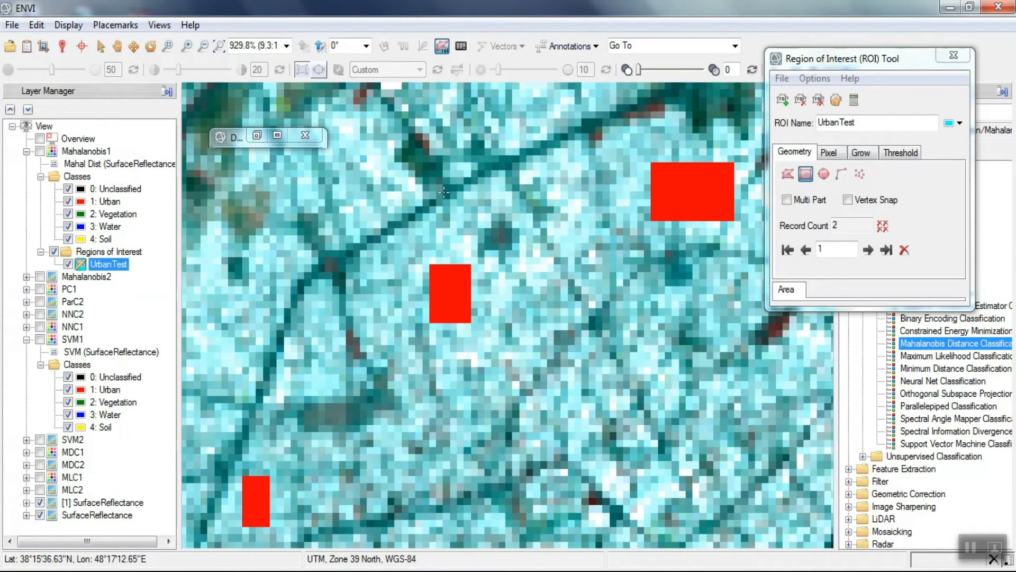
# - Add three more UrbanTest rectangles over bright built-up areas in the southern part of the city
pyautogui.scroll(-3, 431, 192)
pyautogui.scroll(-1, 418, 180)
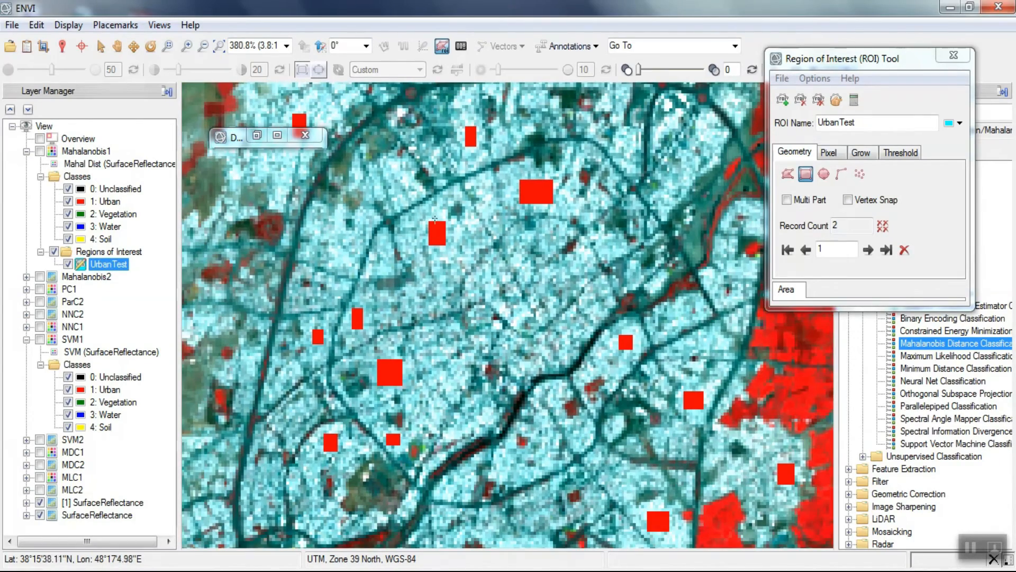
pyautogui.scroll(-2, 582, 146)
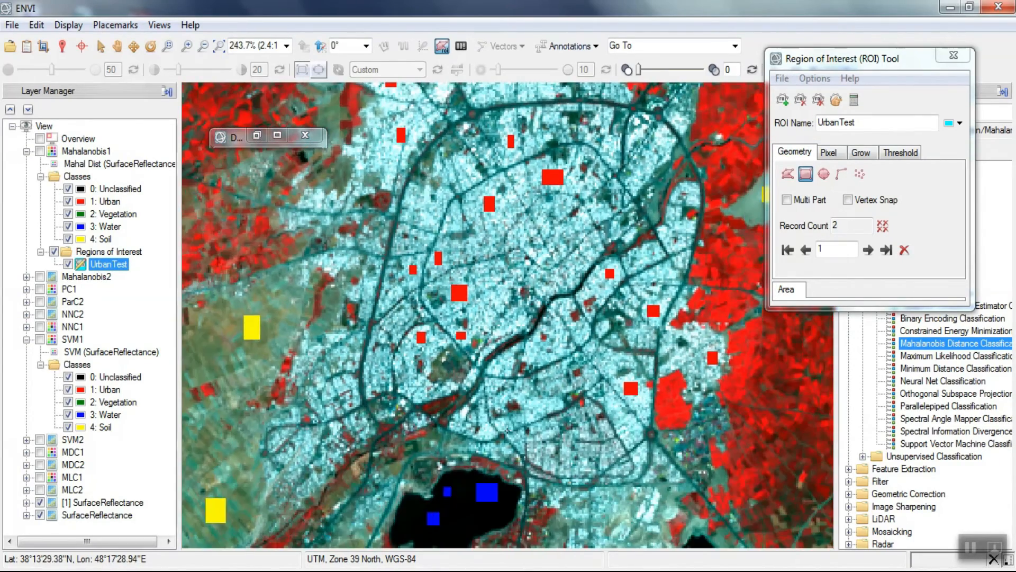
pyautogui.scroll(4, 606, 398)
pyautogui.scroll(2, 607, 398)
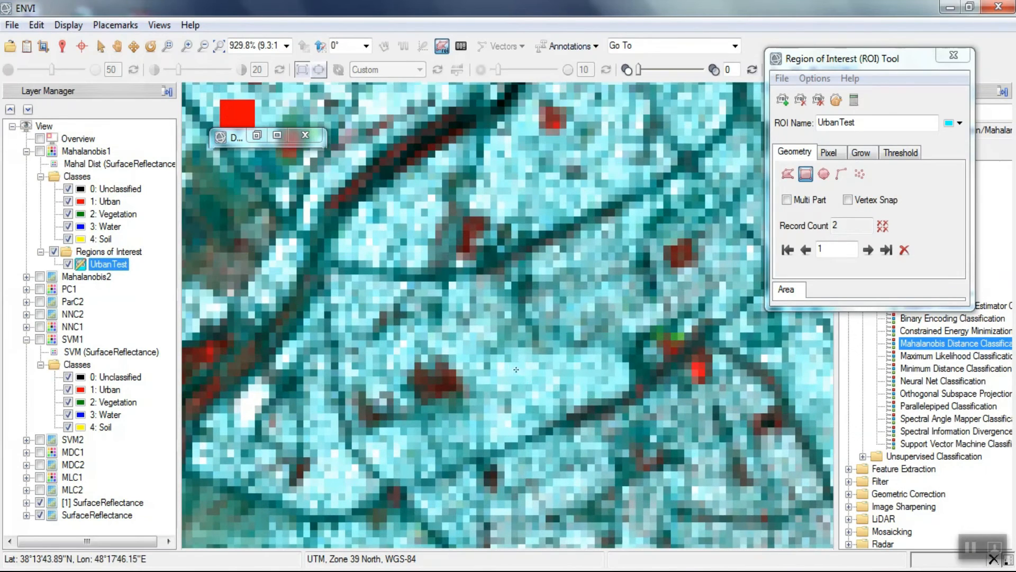
pyautogui.moveTo(572, 370); pyautogui.dragTo(596, 379)
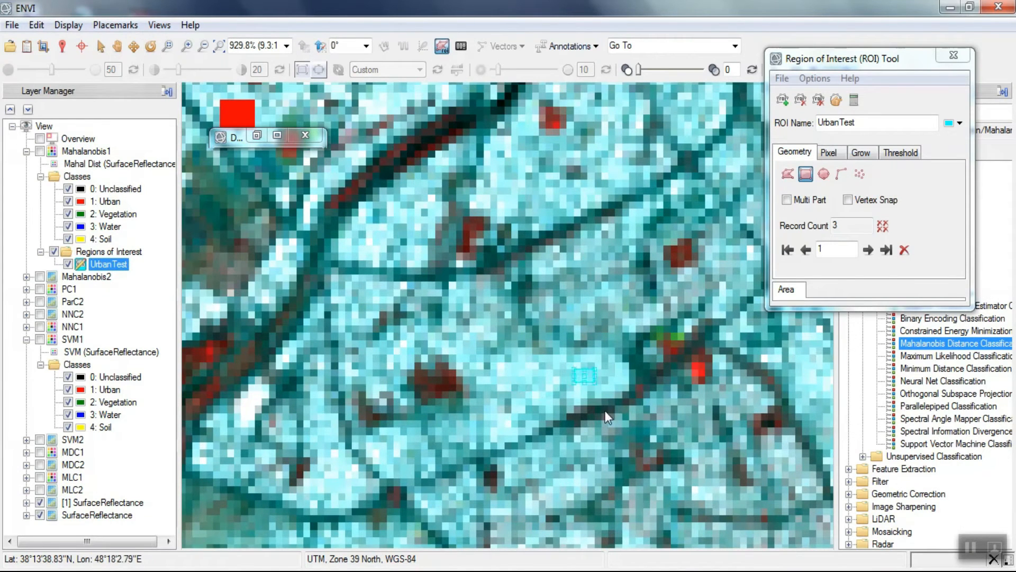
pyautogui.moveTo(500, 154); pyautogui.dragTo(538, 206)
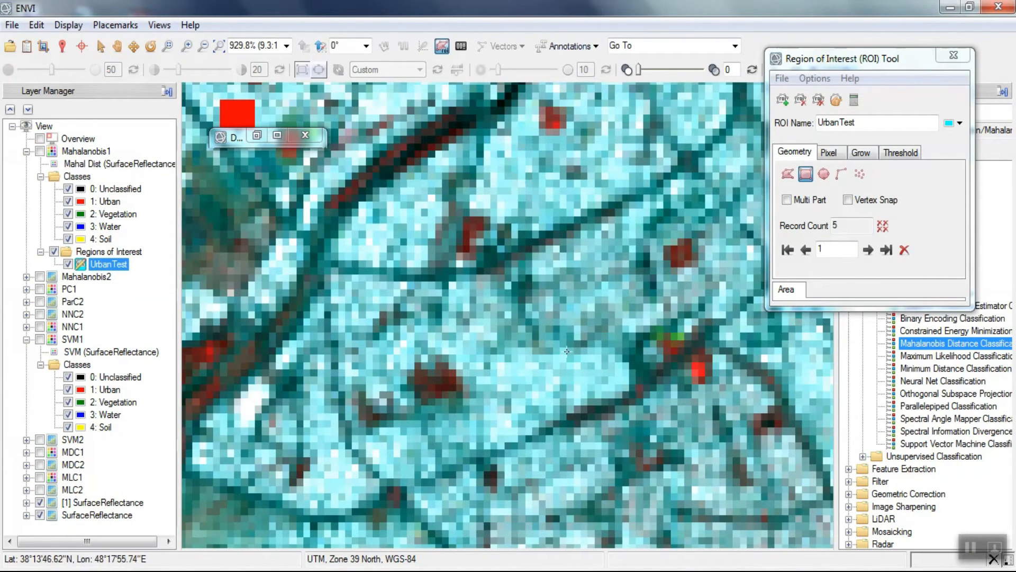
# - Create another new ROI and name it VegetationTest
pyautogui.scroll(-2, 564, 354)
pyautogui.click(829, 122)
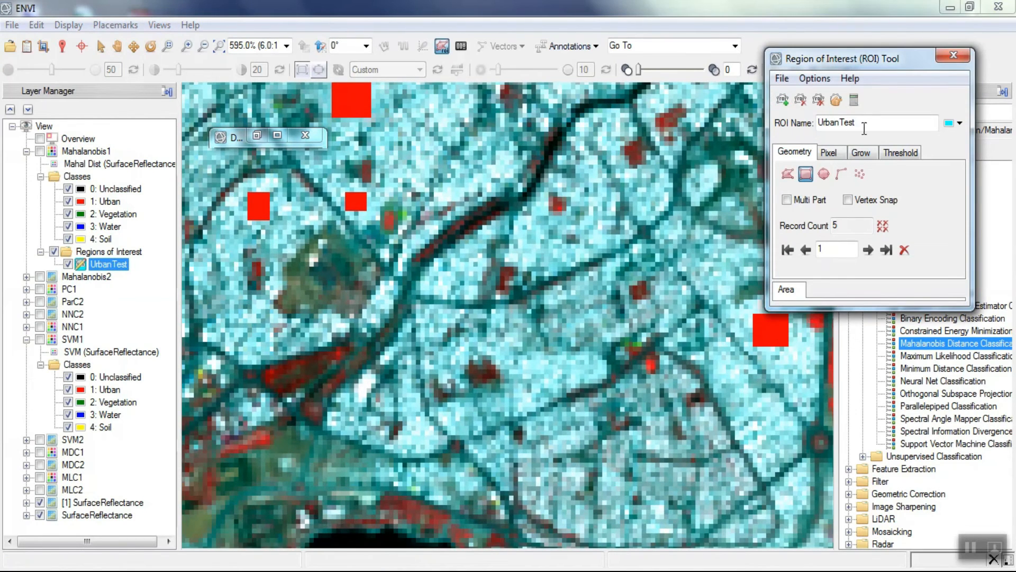
pyautogui.moveTo(861, 124); pyautogui.dragTo(822, 124)
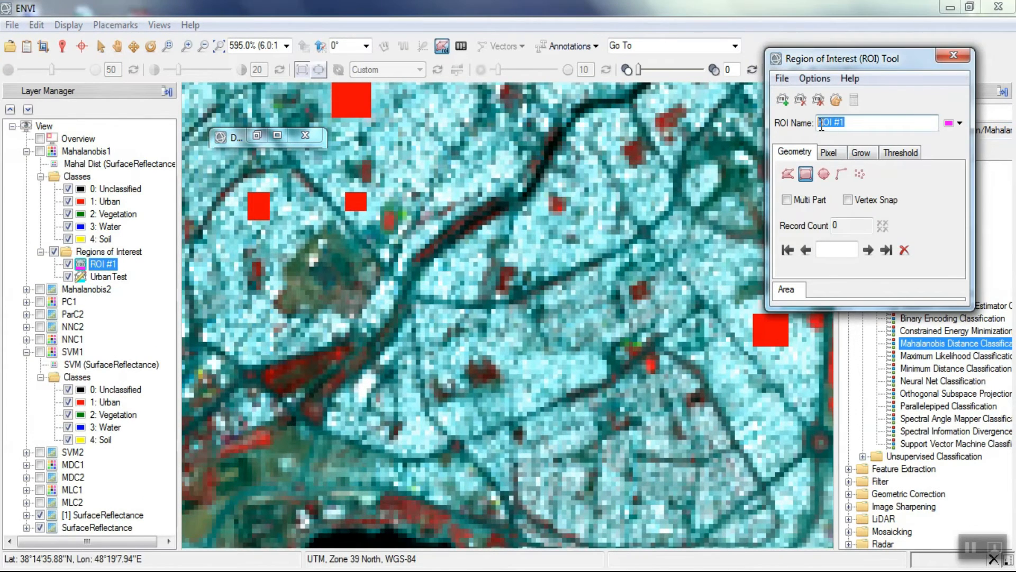
pyautogui.press('BackSpace')
pyautogui.write('VegetationTest')
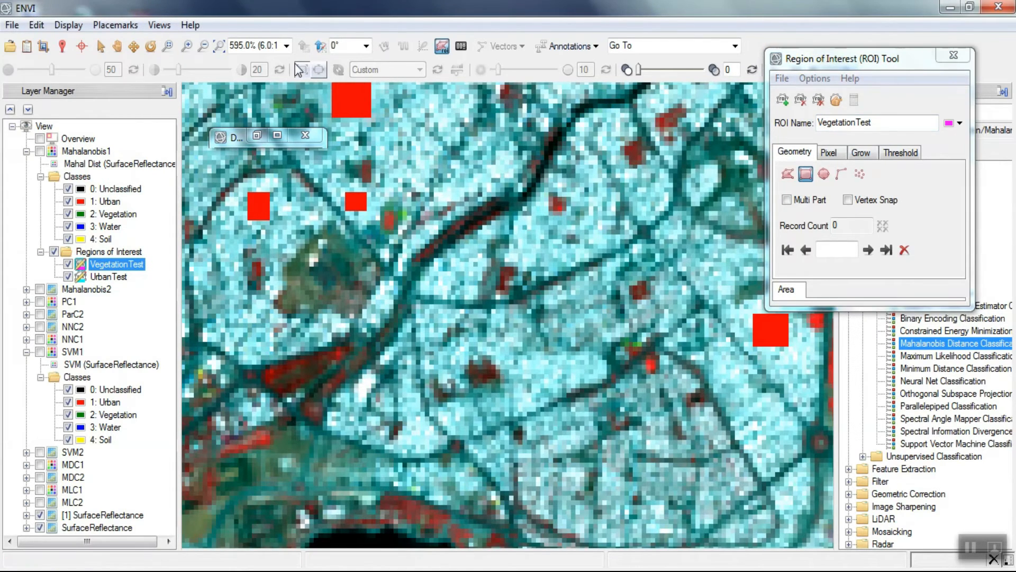
# - Draw two VegetationTest rectangles in the bright red fields just north of the green training samples, northwest of the city
pyautogui.click(219, 46)
pyautogui.scroll(4, 446, 84)
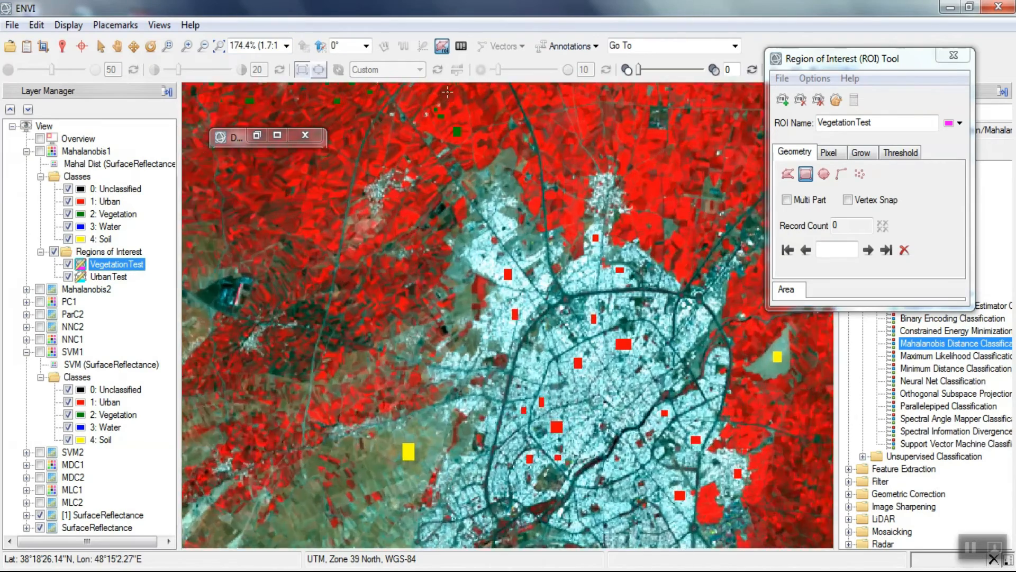
pyautogui.scroll(3, 448, 82)
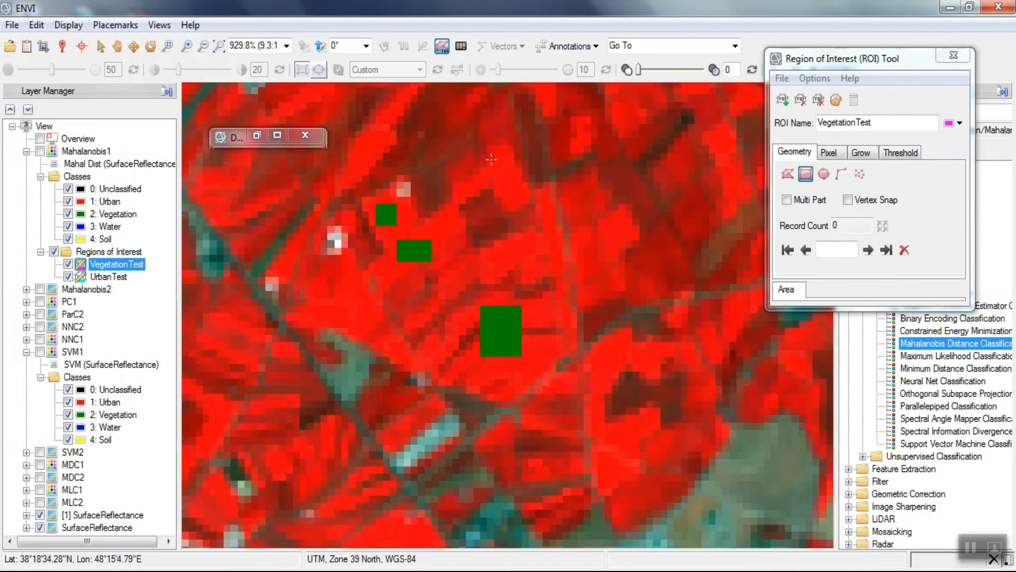
pyautogui.moveTo(496, 164); pyautogui.dragTo(515, 199)
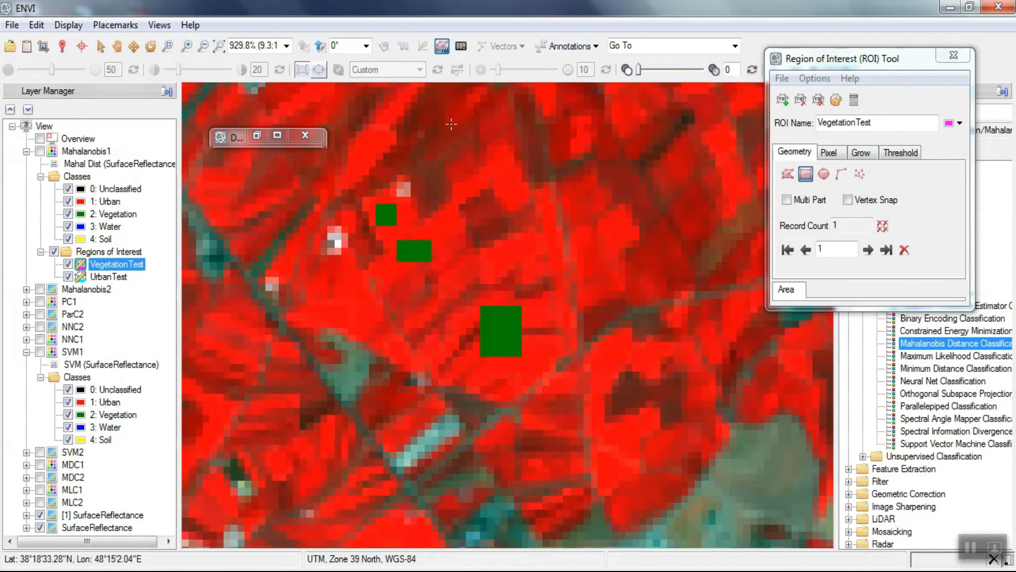
pyautogui.moveTo(449, 106); pyautogui.dragTo(468, 120)
# - Add two more VegetationTest rectangles in the bright red fields east of the small settlement north of the city
pyautogui.scroll(-2, 339, 208)
pyautogui.scroll(-1, 339, 208)
pyautogui.scroll(3, 819, 374)
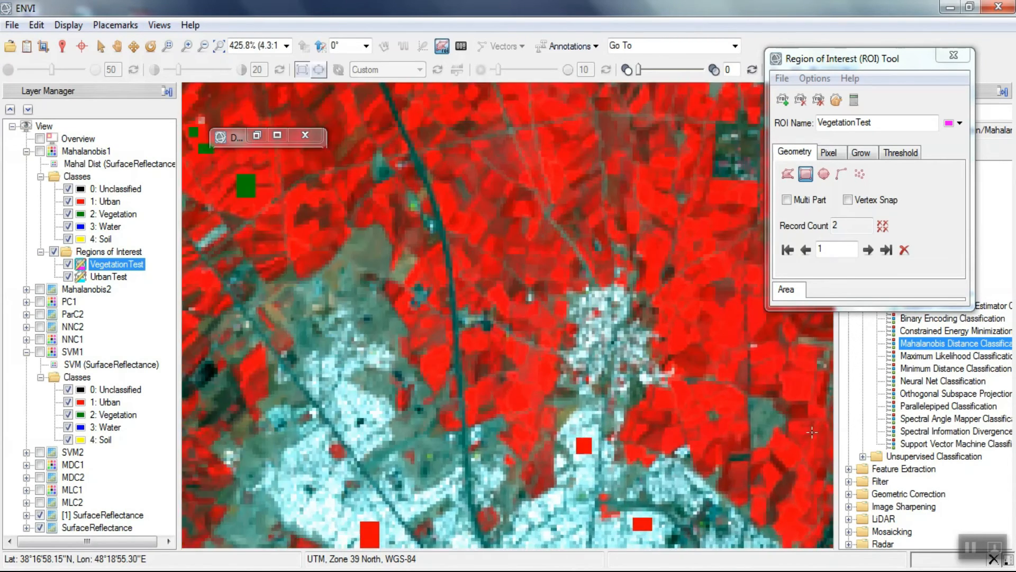
pyautogui.scroll(2, 820, 374)
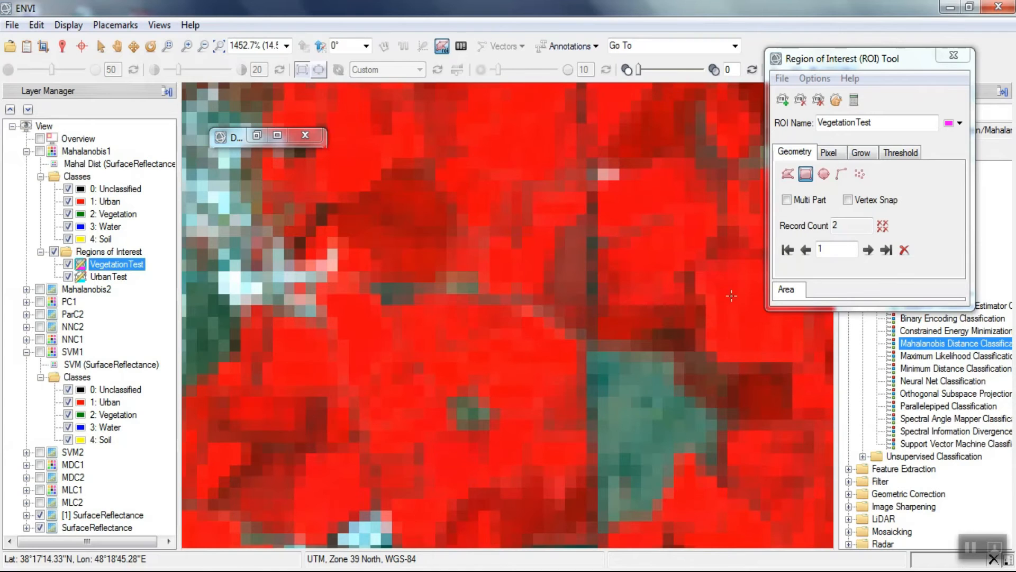
pyautogui.click(778, 356)
pyautogui.moveTo(531, 145); pyautogui.dragTo(532, 146)
pyautogui.click(442, 437)
# - Add three more VegetationTest rectangles over uniformly bright red fields northeast of the small northern settlement
pyautogui.scroll(-3, 442, 439)
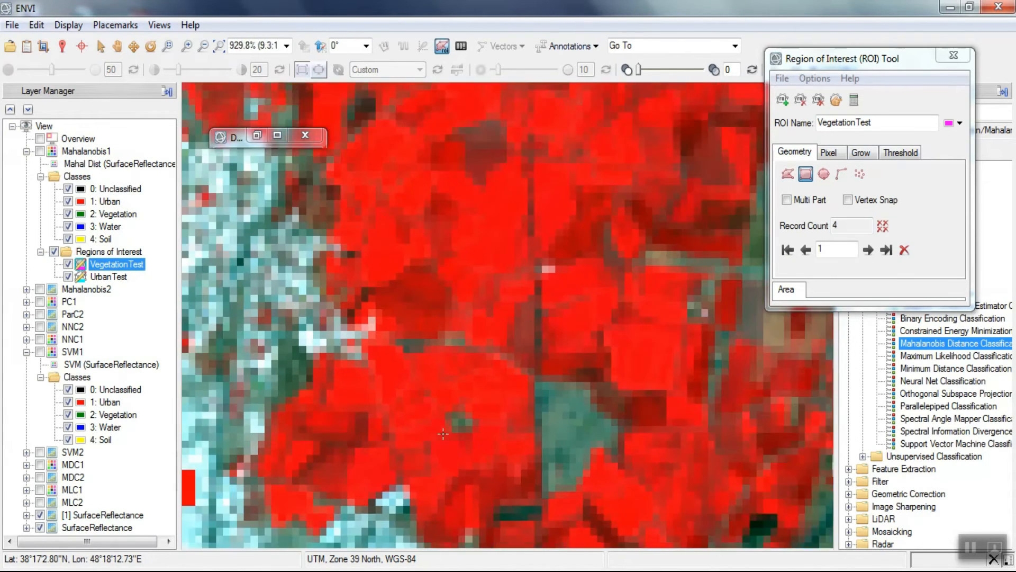
pyautogui.scroll(4, 480, 169)
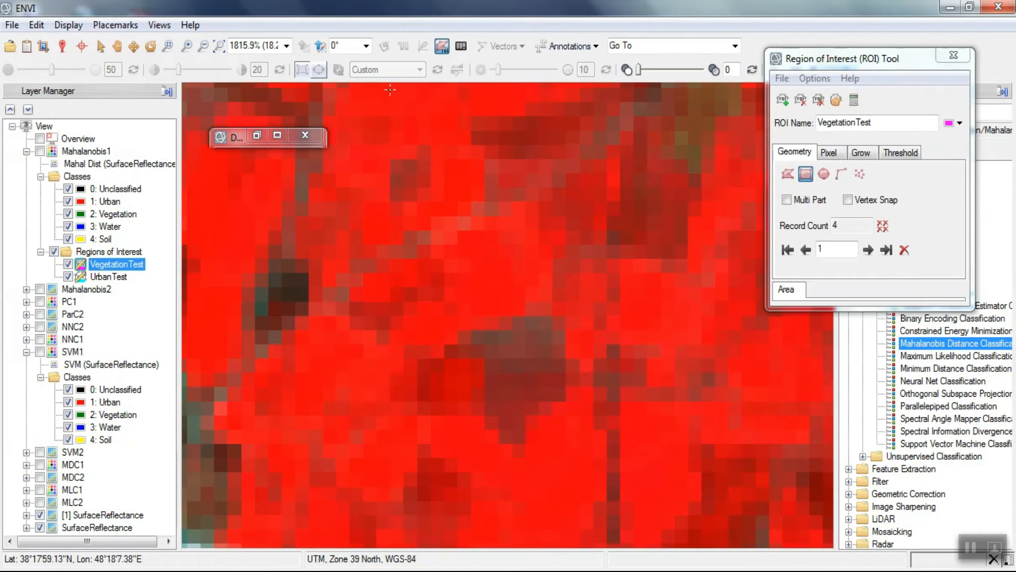
pyautogui.click(446, 149)
pyautogui.moveTo(189, 173); pyautogui.dragTo(229, 233)
pyautogui.click(231, 264)
pyautogui.moveTo(460, 245); pyautogui.dragTo(493, 284)
pyautogui.click(469, 282)
# - Create a new ROI and name it WaterTest
pyautogui.scroll(-2, 459, 282)
pyautogui.scroll(-3, 460, 282)
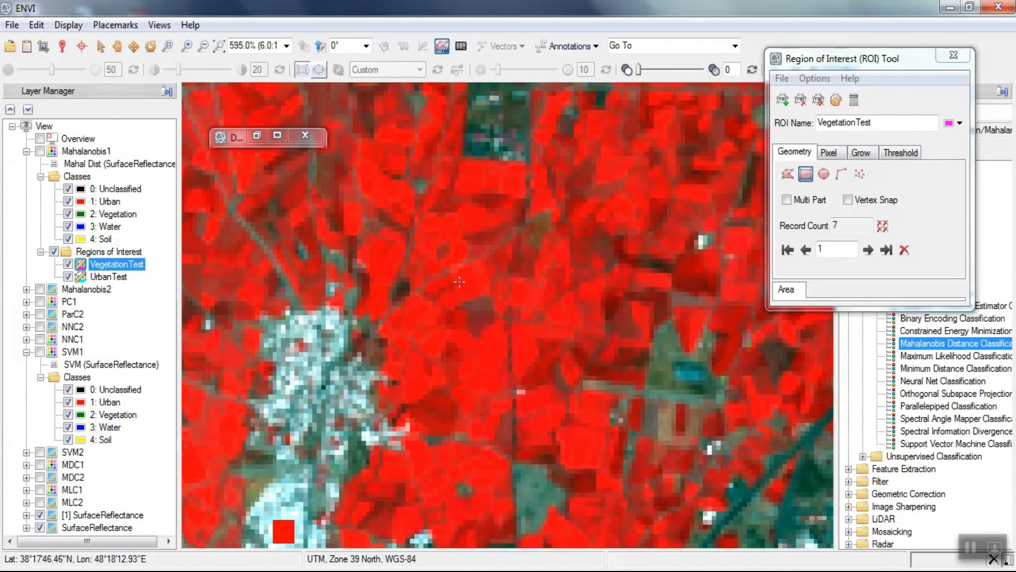
pyautogui.click(782, 106)
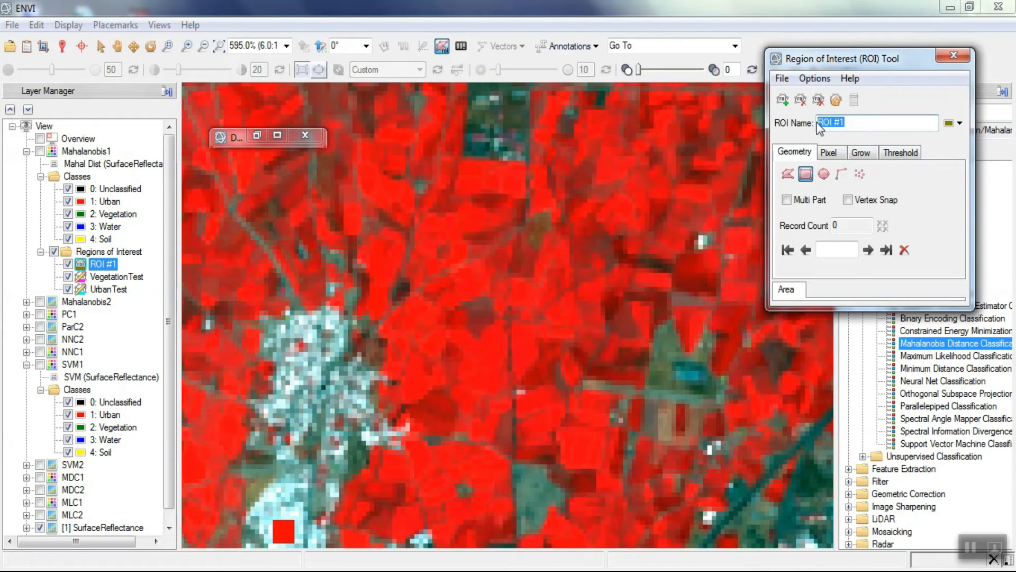
pyautogui.write('WaterTest')
# - Draw four small WaterTest rectangles inside the large black lake south of the city, clear of the blue training samples
pyautogui.scroll(-7, 523, 466)
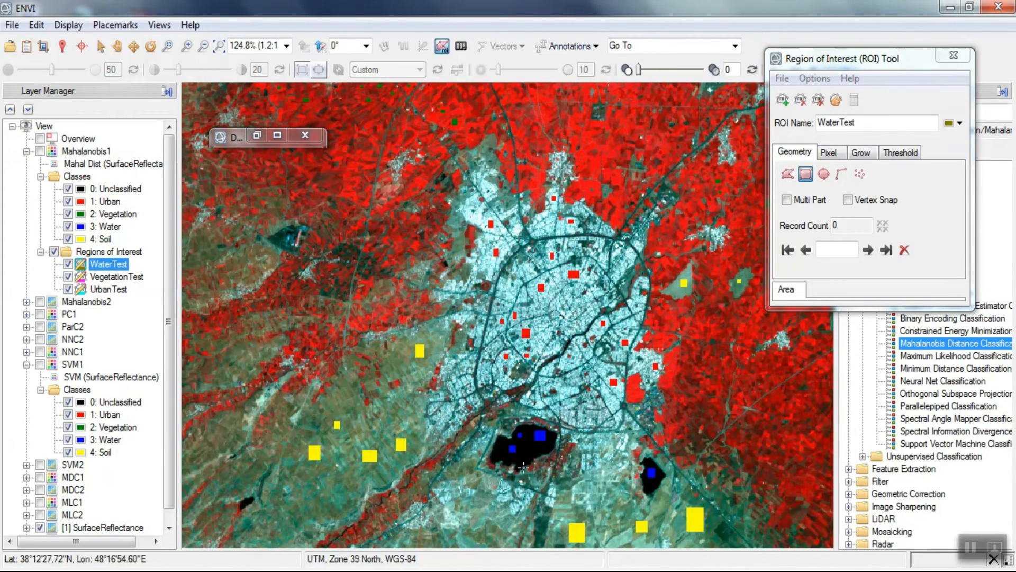
pyautogui.scroll(8, 522, 466)
pyautogui.moveTo(524, 371); pyautogui.dragTo(545, 389)
pyautogui.click(542, 410)
pyautogui.moveTo(369, 378); pyautogui.dragTo(389, 394)
pyautogui.click(406, 412)
pyautogui.moveTo(383, 332); pyautogui.dragTo(402, 353)
pyautogui.click(409, 377)
pyautogui.moveTo(521, 282); pyautogui.dragTo(541, 262)
pyautogui.click(538, 307)
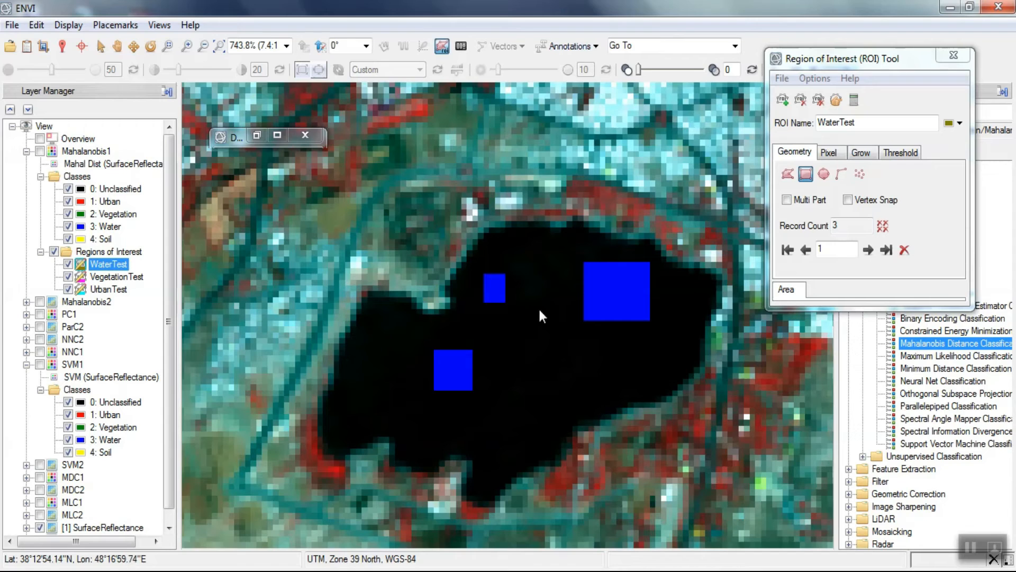
# - Create another new ROI and name it SoilTest
pyautogui.click(784, 104)
pyautogui.moveTo(854, 125); pyautogui.dragTo(820, 126)
pyautogui.write('SoilTest')
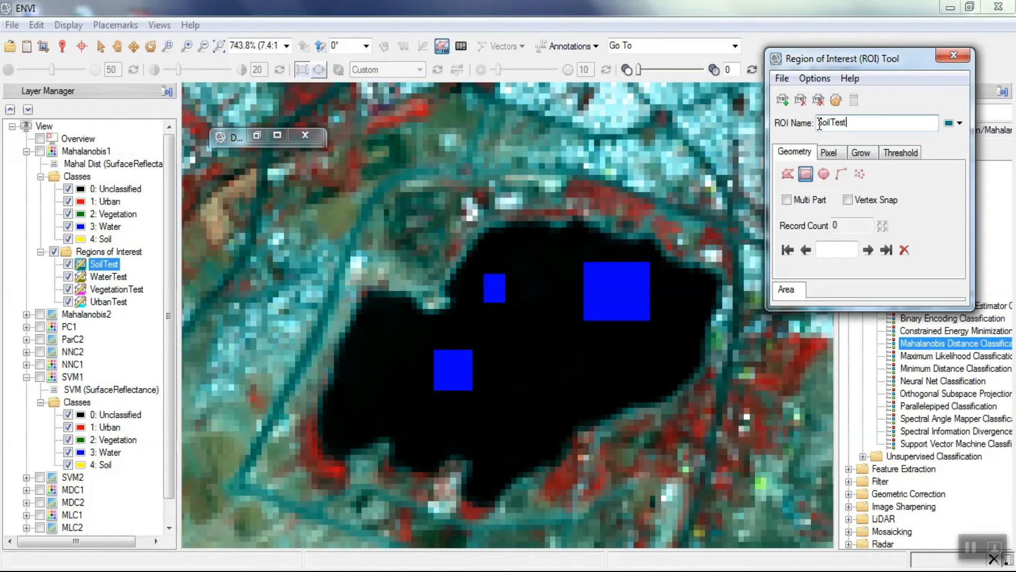
pyautogui.click(667, 84)
# - Draw three SoilTest rectangles over the bare fields southwest of the city, away from the yellow training samples
pyautogui.click(219, 46)
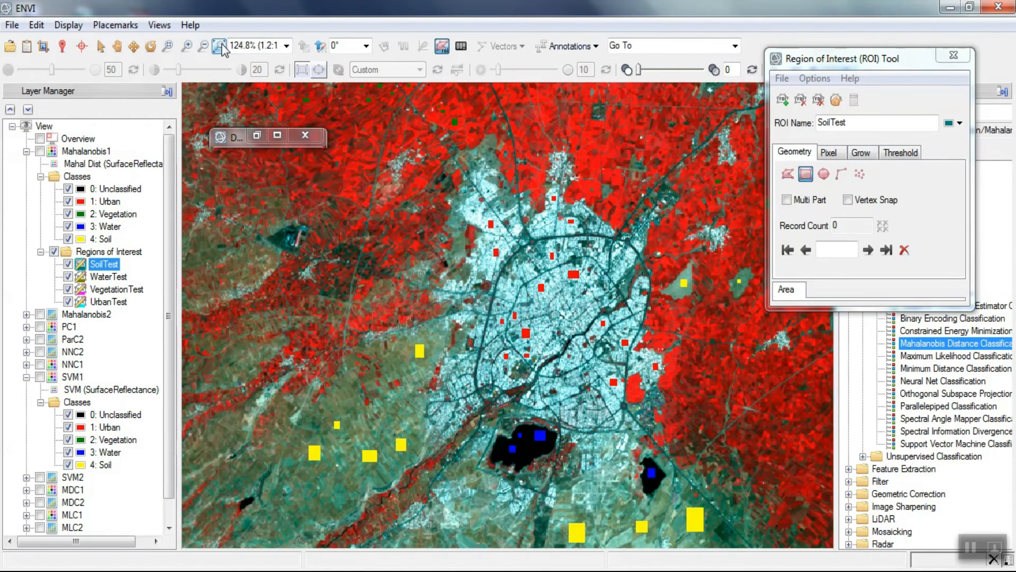
pyautogui.scroll(6, 309, 516)
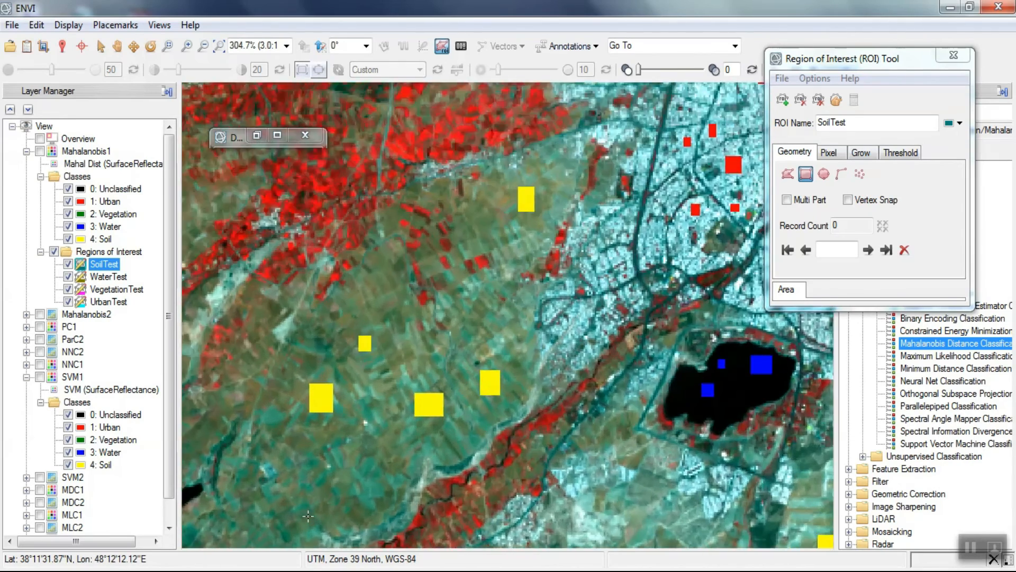
pyautogui.scroll(3, 308, 516)
pyautogui.moveTo(530, 411); pyautogui.dragTo(548, 482)
pyautogui.press('Return')
pyautogui.moveTo(638, 301)
pyautogui.mouseDown()
pyautogui.moveTo(701, 320)
pyautogui.moveTo(715, 337)
pyautogui.mouseUp()
pyautogui.press('Return')
pyautogui.press('Return')
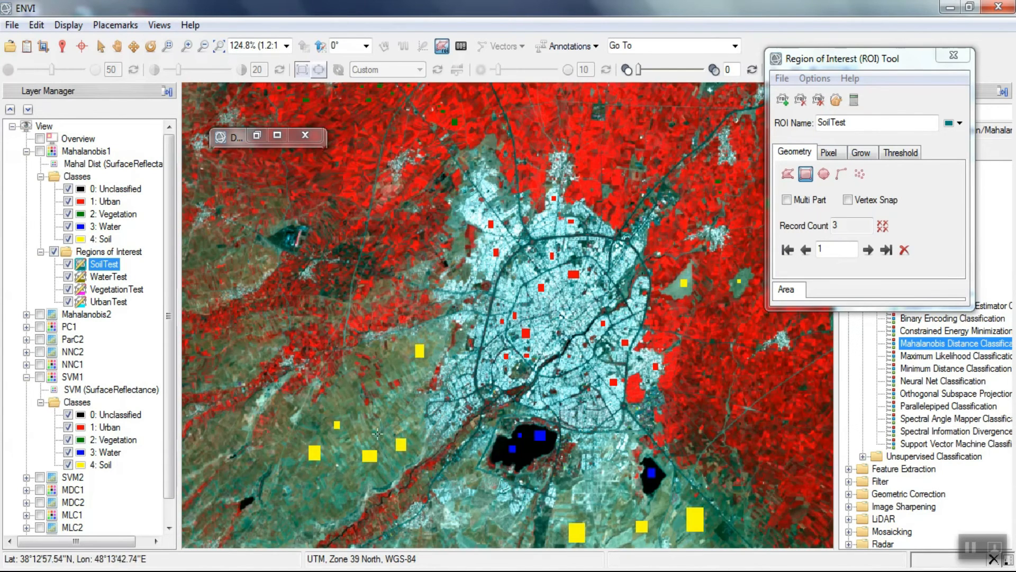
# - Add four more SoilTest rectangles over bare ground south of the large lake, near the scene's southern edge
pyautogui.scroll(8, 487, 480)
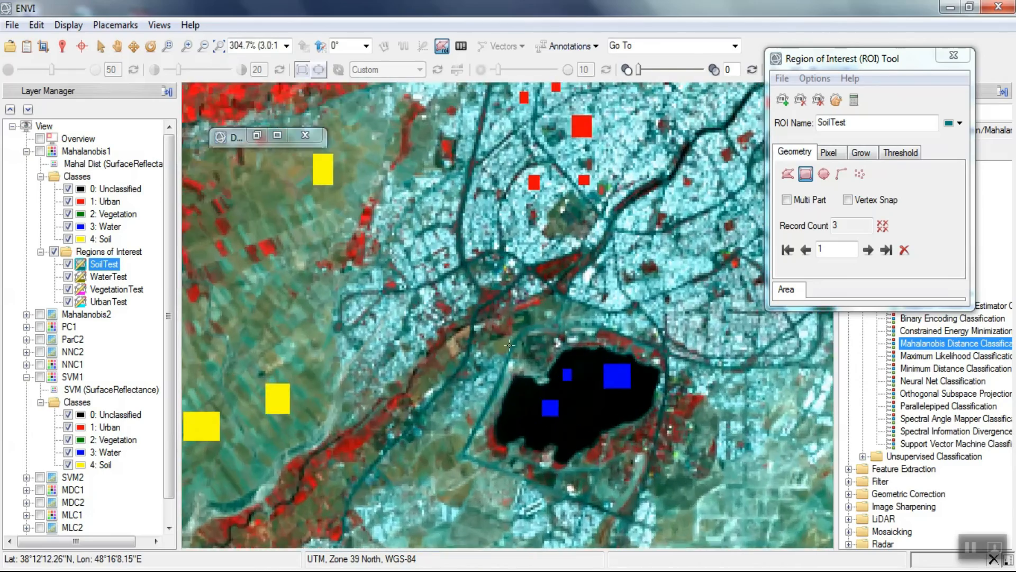
pyautogui.scroll(-8, 509, 355)
pyautogui.scroll(10, 492, 503)
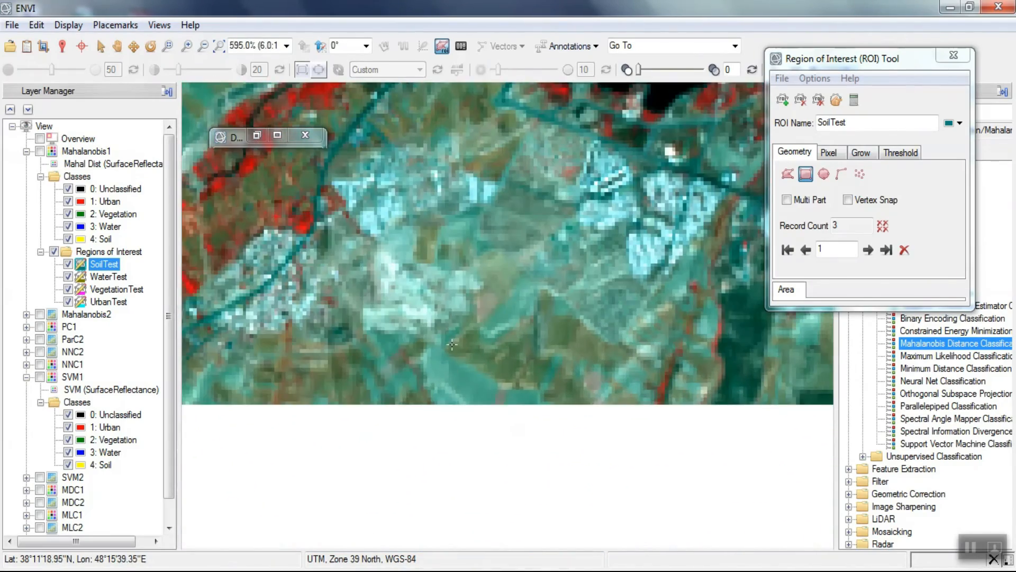
pyautogui.scroll(2, 447, 360)
pyautogui.moveTo(442, 383); pyautogui.dragTo(486, 426)
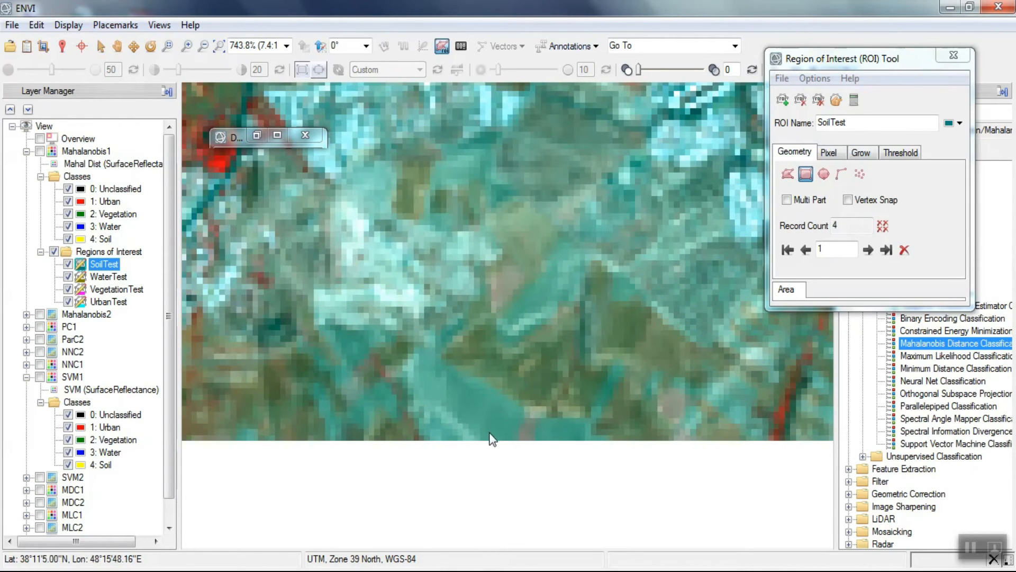
pyautogui.moveTo(508, 221); pyautogui.dragTo(535, 249)
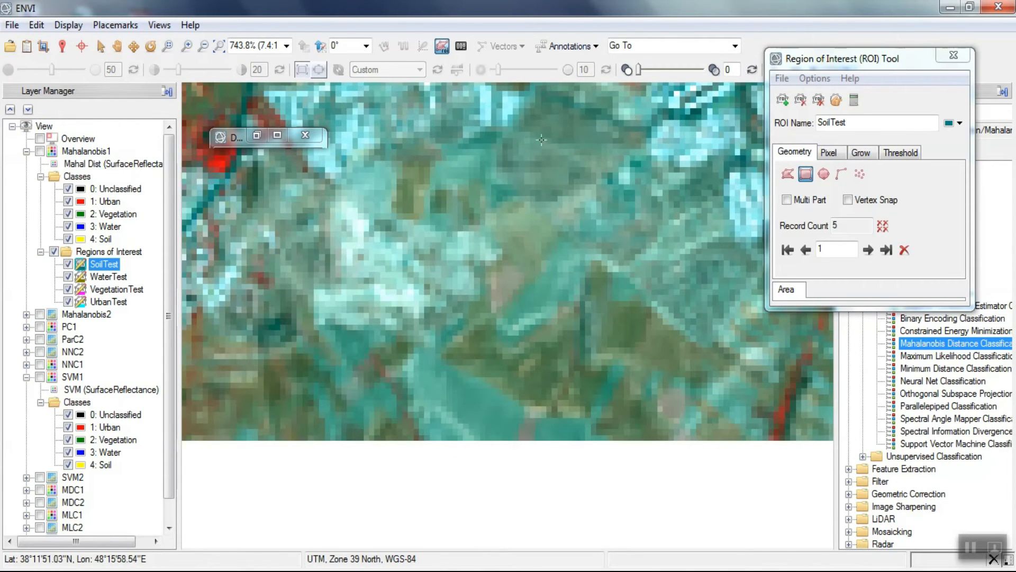
pyautogui.moveTo(559, 145); pyautogui.dragTo(560, 153)
# - Add two more SoilTest rectangles along the scene's southern edge, including one between the yellow training samples below the smaller lake
pyautogui.scroll(-7, 457, 346)
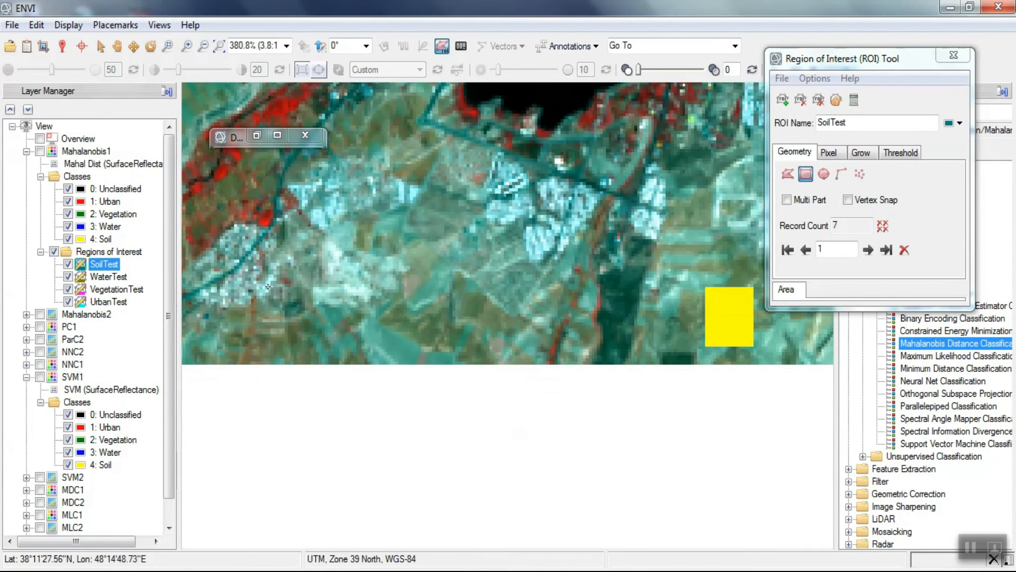
pyautogui.scroll(4, 555, 259)
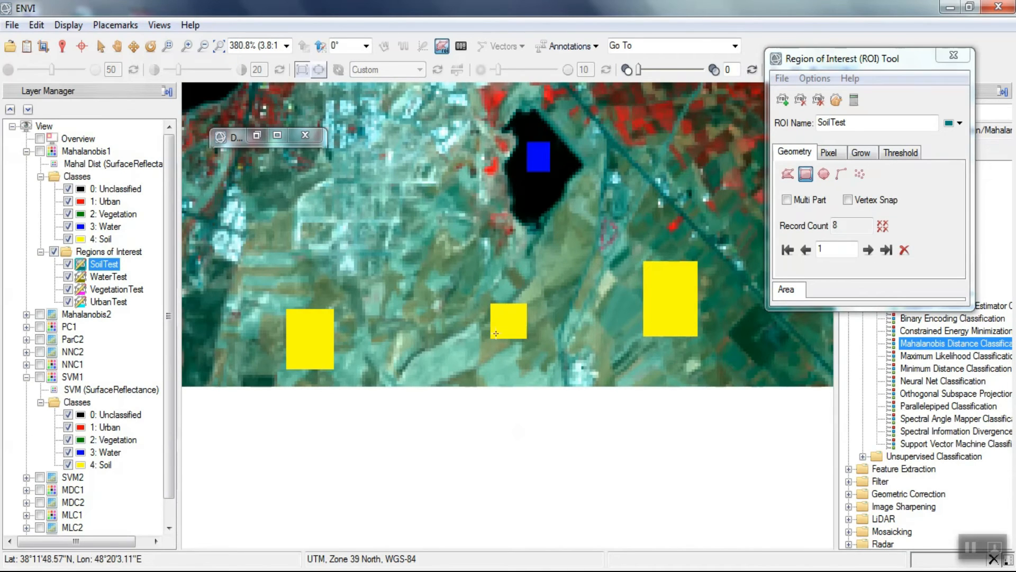
pyautogui.moveTo(440, 352); pyautogui.dragTo(464, 366)
pyautogui.click(469, 372)
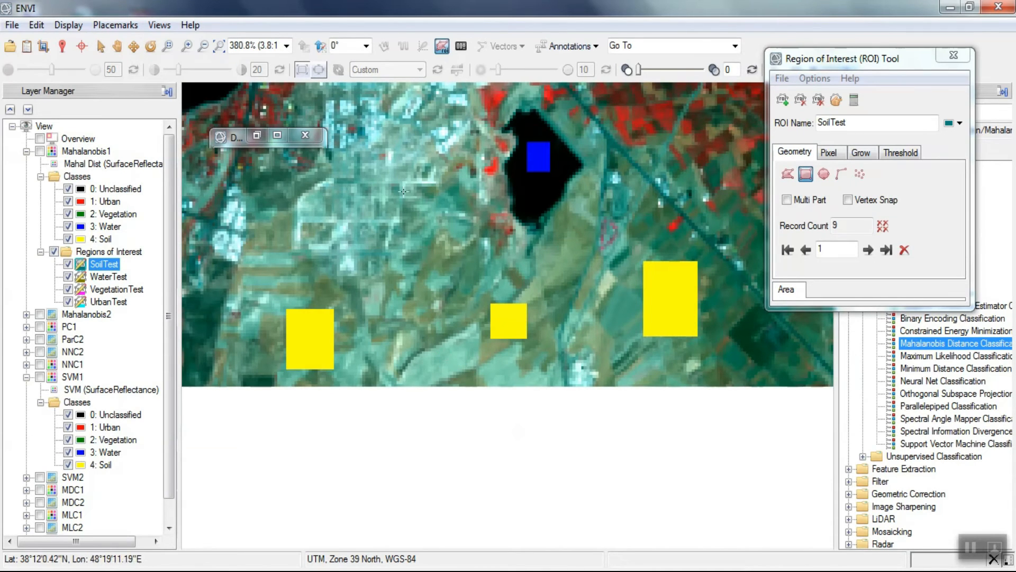
# - Search the toolbox for "conf" and start Confusion Matrix Using Ground Truth ROIs
pyautogui.click(217, 46)
pyautogui.moveTo(803, 65); pyautogui.dragTo(541, 120)
pyautogui.click(873, 113)
pyautogui.write('co')
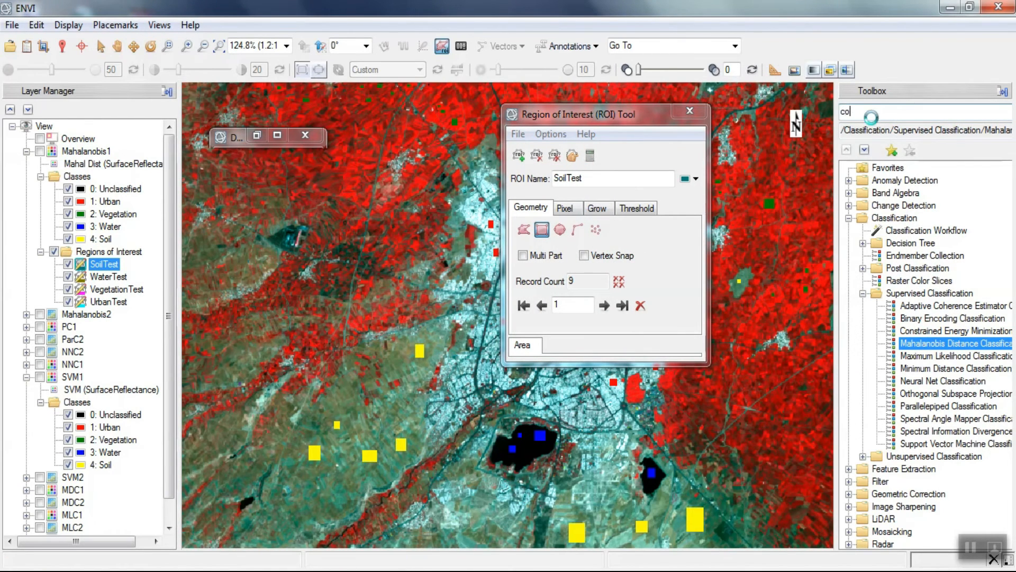
pyautogui.write('nf')
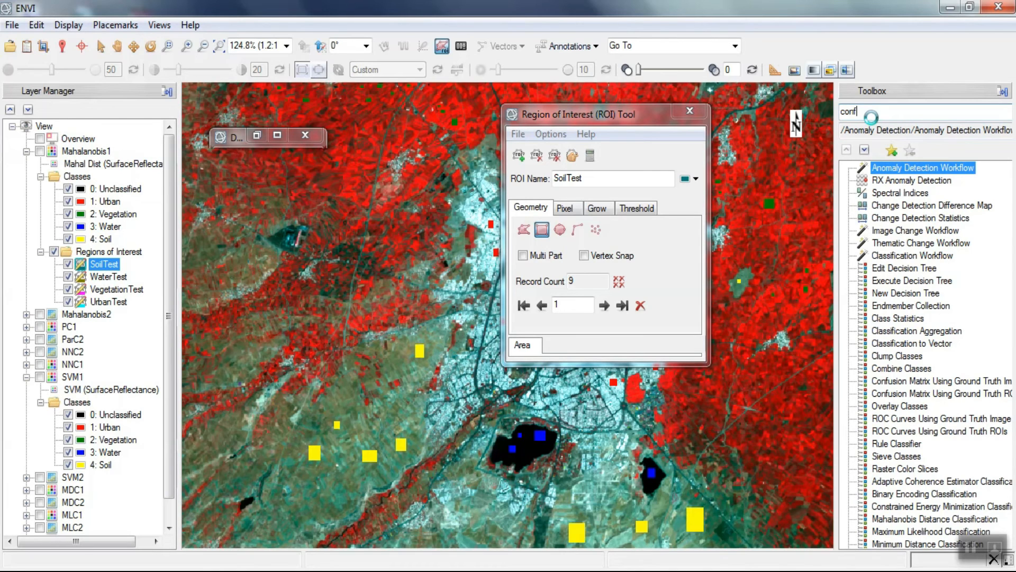
pyautogui.click(887, 183)
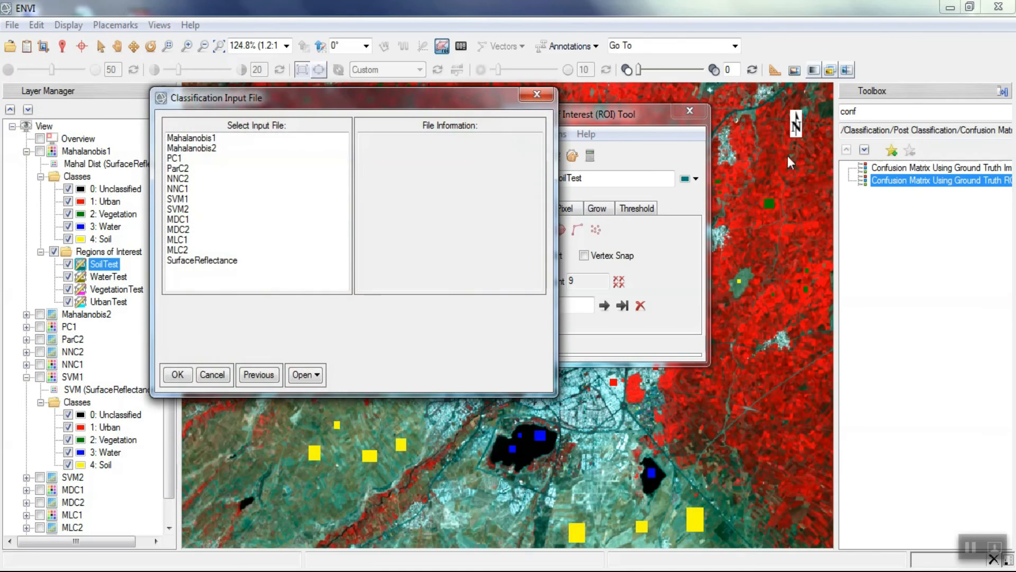
# - Choose SVM1 as the classification input file for the confusion matrix
pyautogui.moveTo(295, 113); pyautogui.dragTo(414, 107)
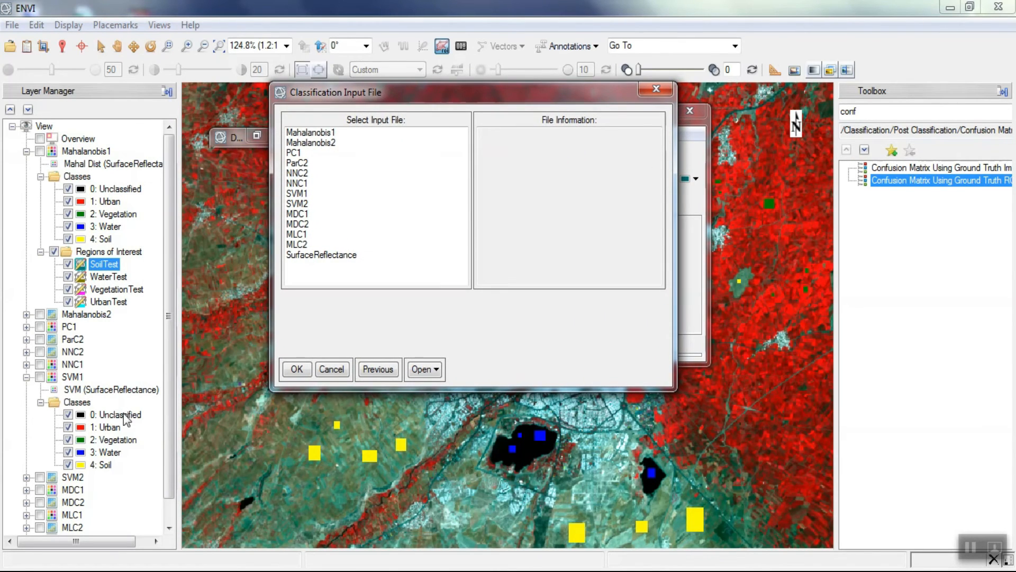
pyautogui.click(297, 194)
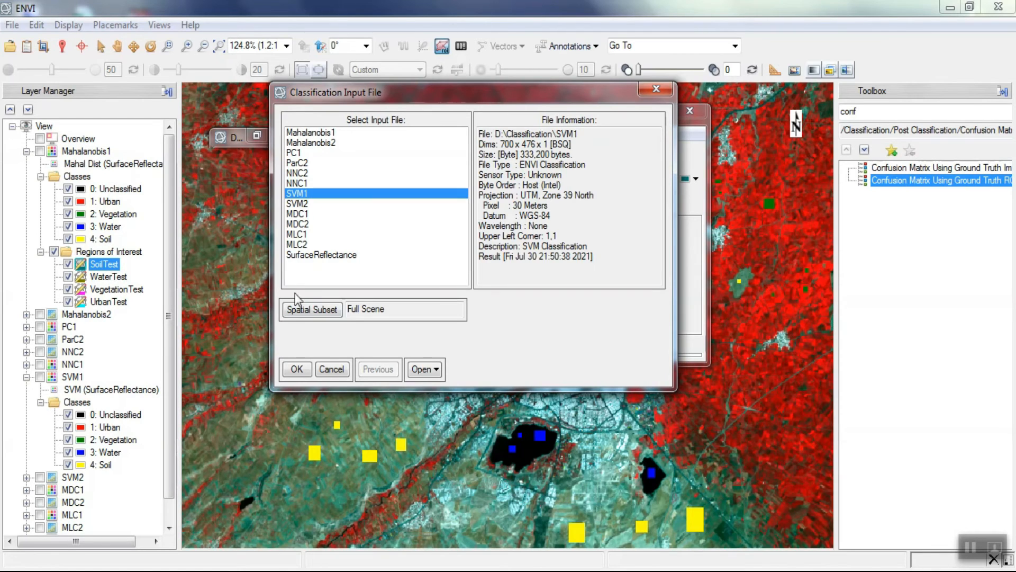
pyautogui.click(297, 370)
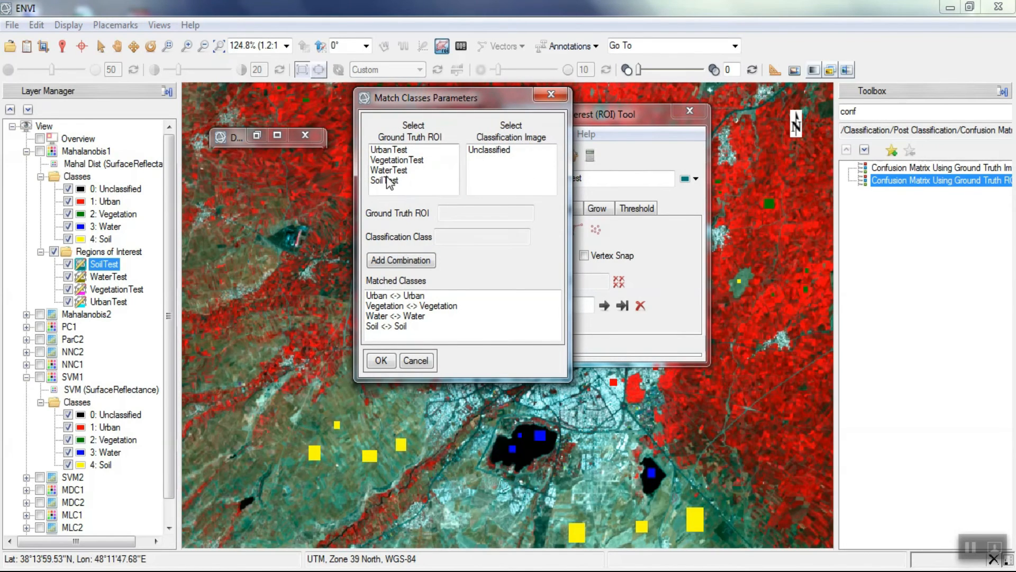
# - Remove the default Urban, Vegetation, Water and Soil pairs from the matched classes
pyautogui.click(392, 294)
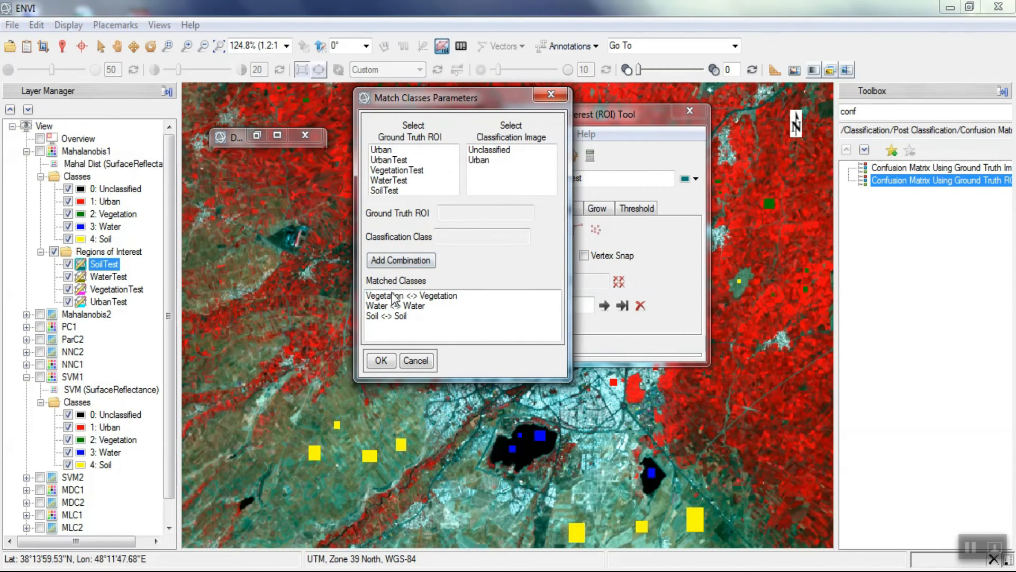
pyautogui.click(392, 295)
pyautogui.click(390, 296)
pyautogui.click(395, 295)
pyautogui.click(398, 297)
# - Match the UrbanTest ROI with the Urban class and the VegetationTest ROI with the Vegetation class
pyautogui.click(474, 190)
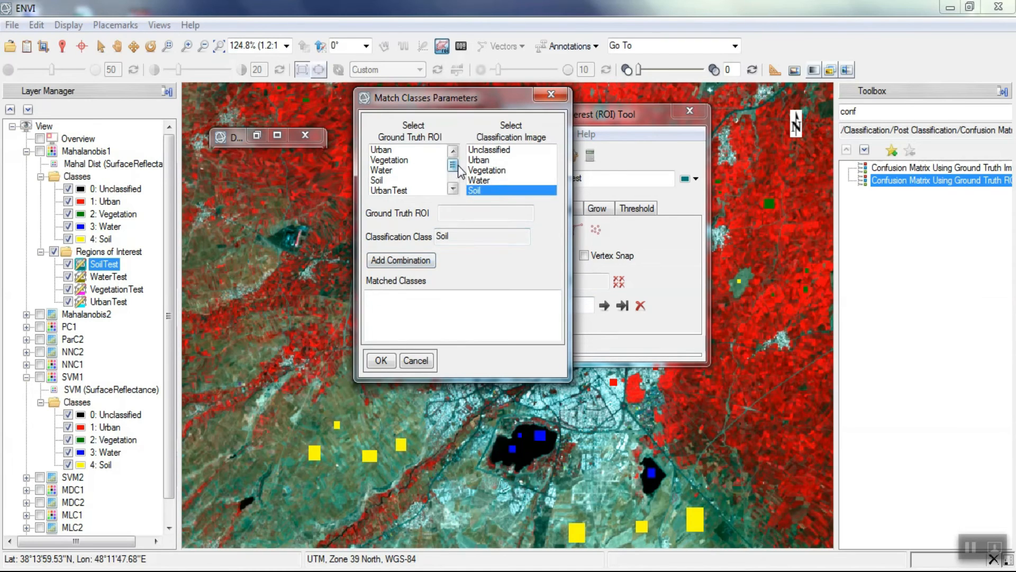
pyautogui.click(478, 160)
pyautogui.click(398, 190)
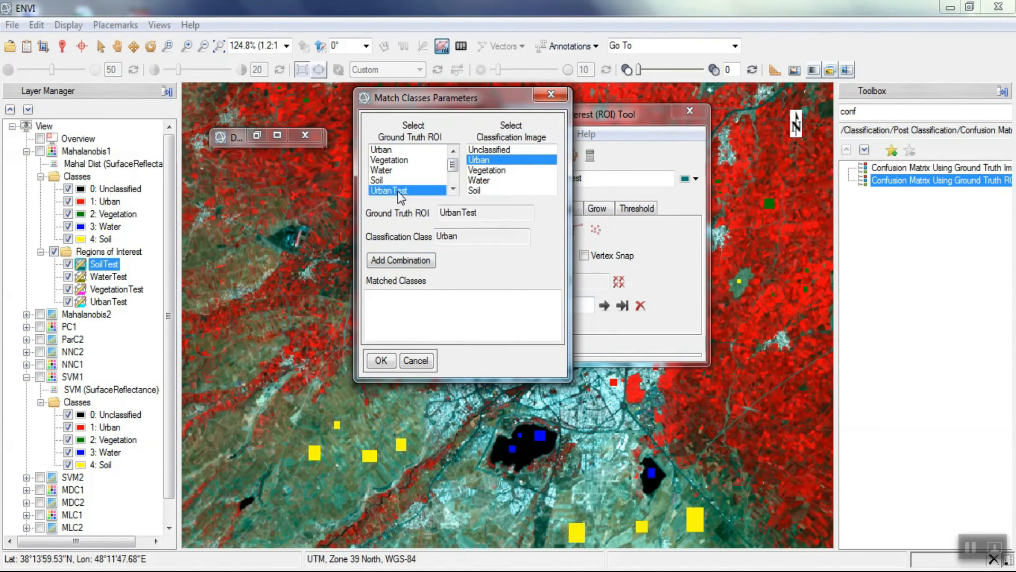
pyautogui.click(413, 260)
pyautogui.click(487, 160)
pyautogui.click(398, 190)
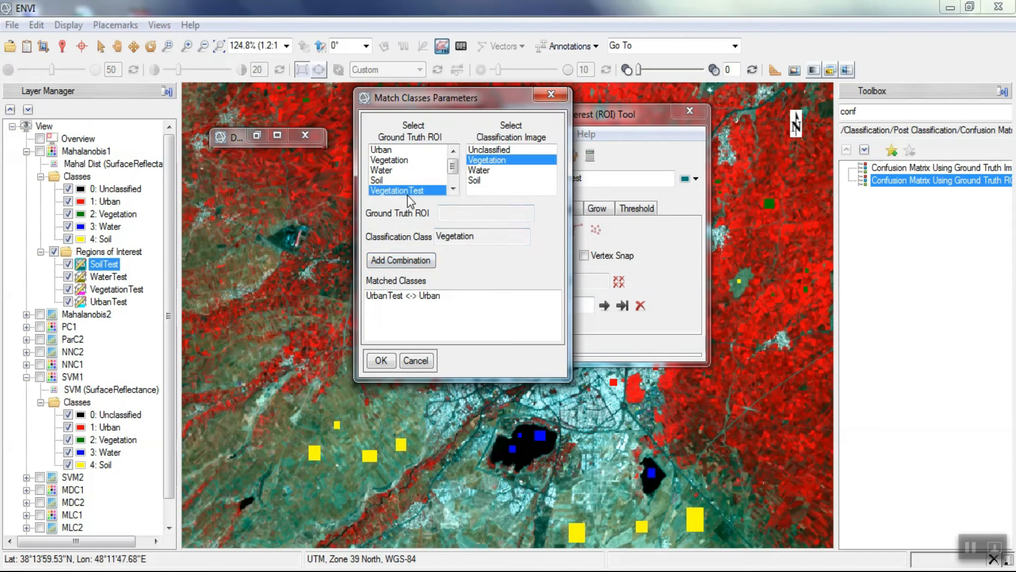
pyautogui.click(402, 260)
# - Match the WaterTest ROI with the Water class and the SoilTest ROI with the Soil class
pyautogui.click(479, 159)
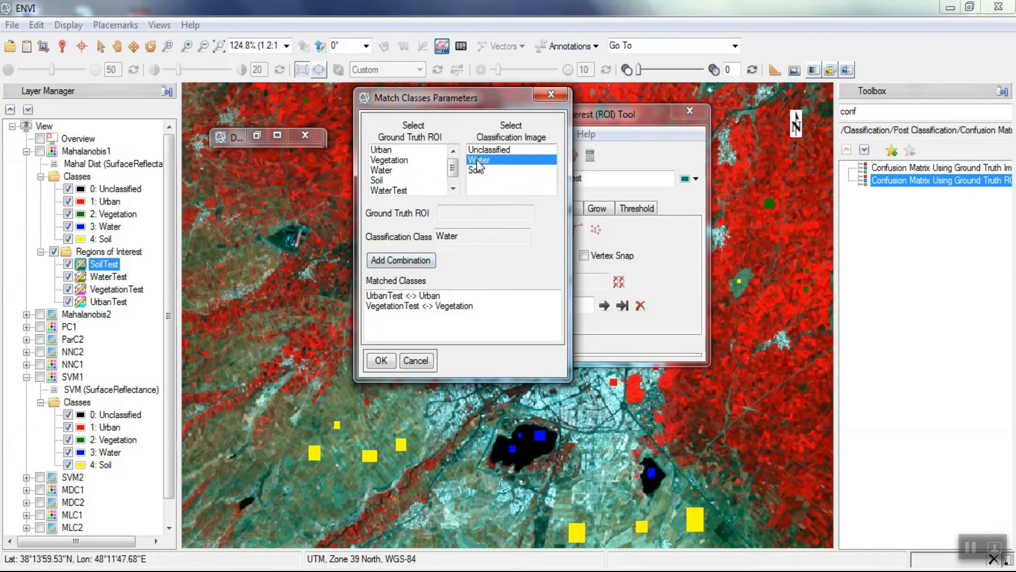
pyautogui.click(403, 190)
pyautogui.click(401, 260)
pyautogui.click(476, 160)
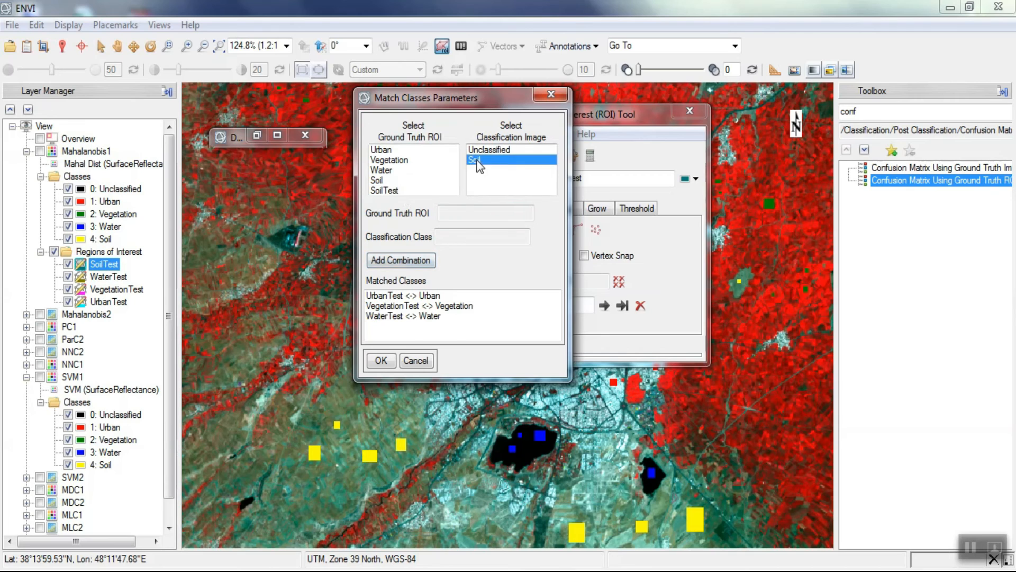
pyautogui.click(395, 191)
pyautogui.click(405, 260)
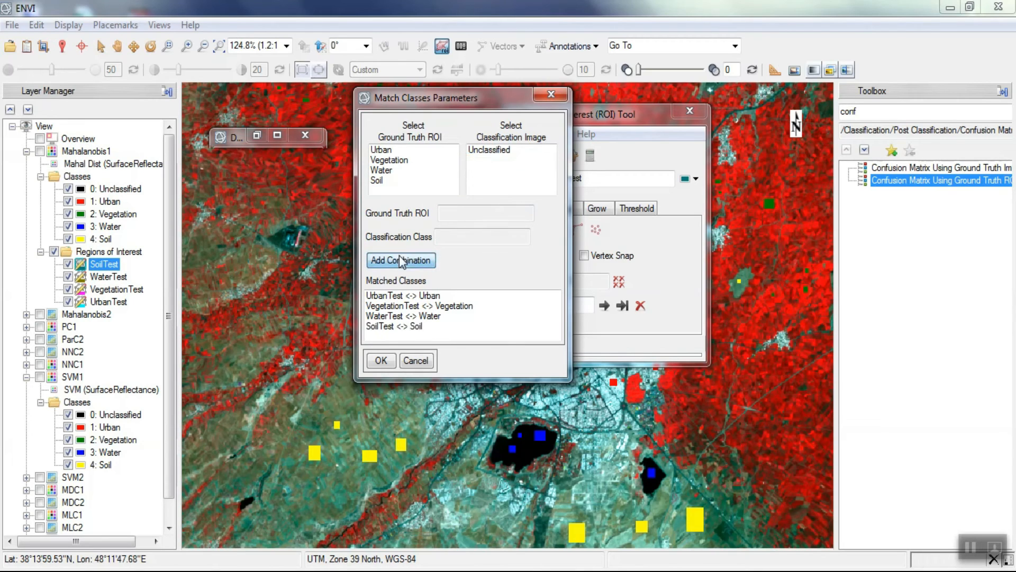
# - Generate the SVM1 confusion matrix in pixels and percent with the accuracy assessment, and enlarge the report to examine the kappa coefficient
pyautogui.click(376, 360)
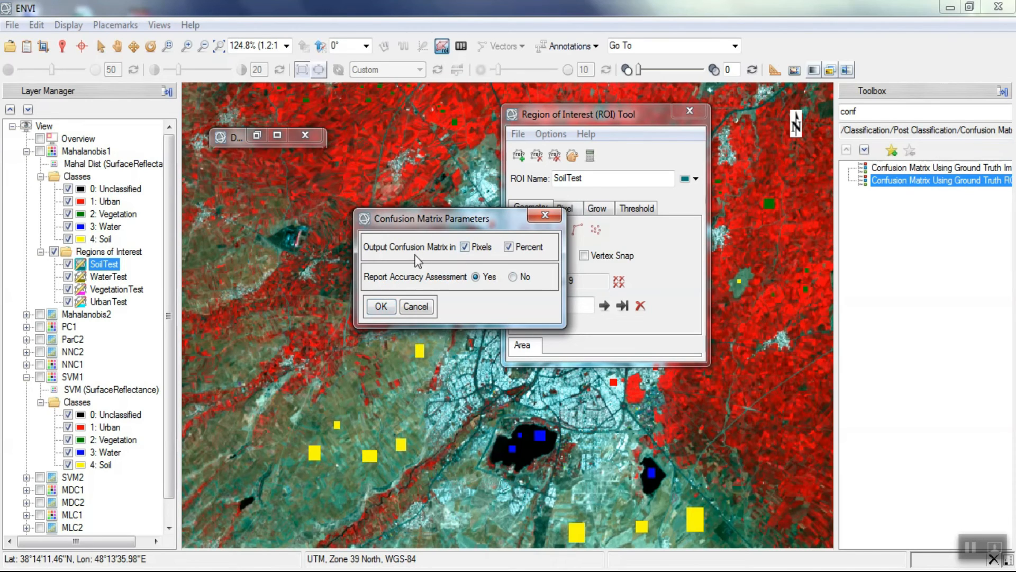
pyautogui.click(386, 312)
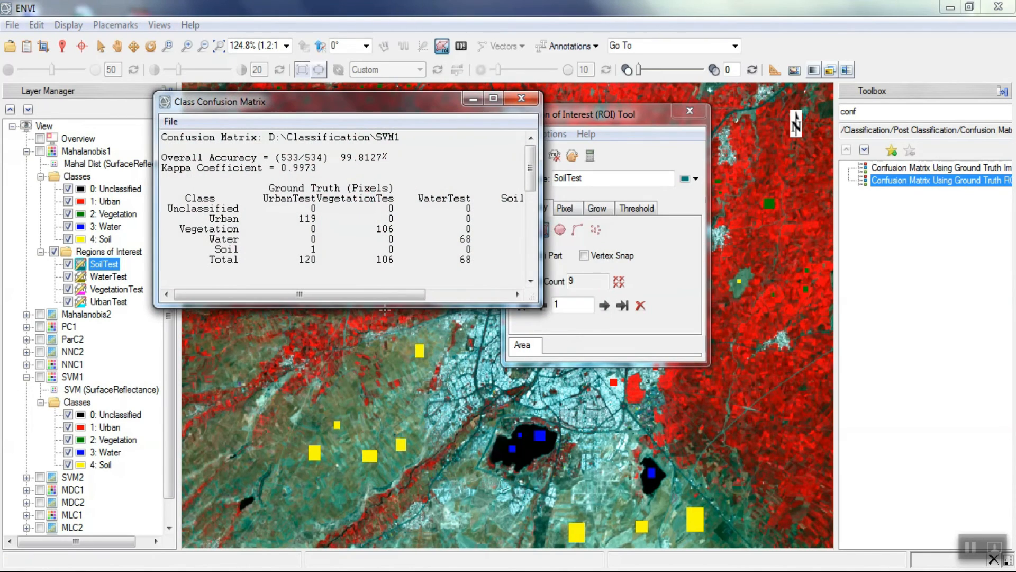
pyautogui.moveTo(541, 306); pyautogui.dragTo(837, 564)
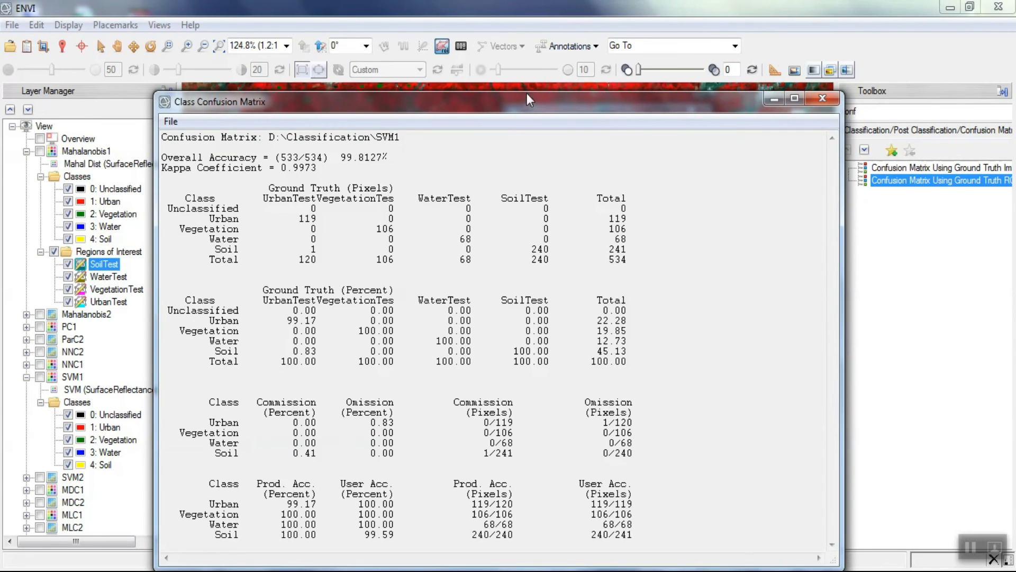
pyautogui.moveTo(531, 107); pyautogui.dragTo(516, 34)
pyautogui.moveTo(828, 497); pyautogui.dragTo(905, 553)
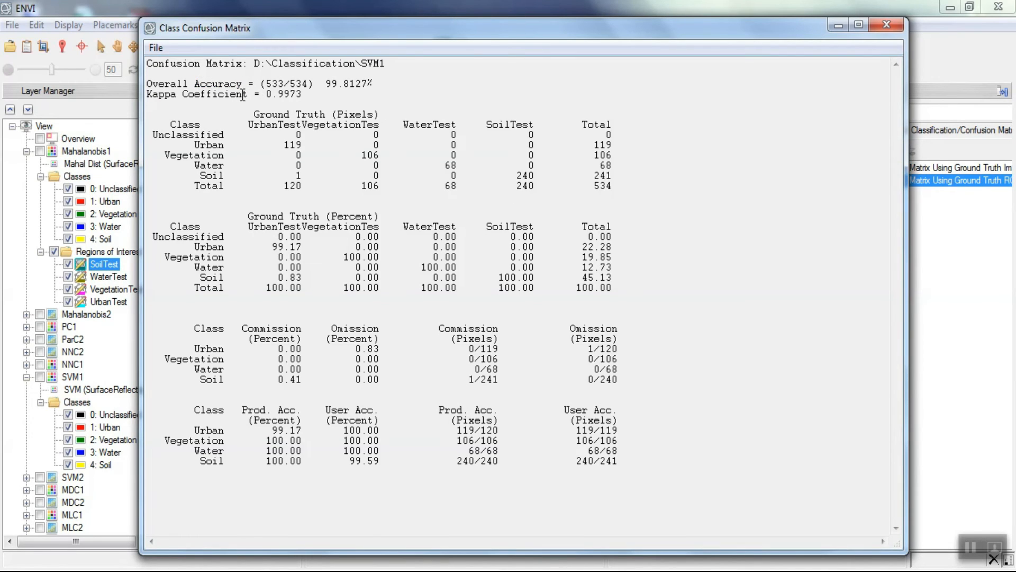
pyautogui.moveTo(249, 95); pyautogui.dragTo(147, 98)
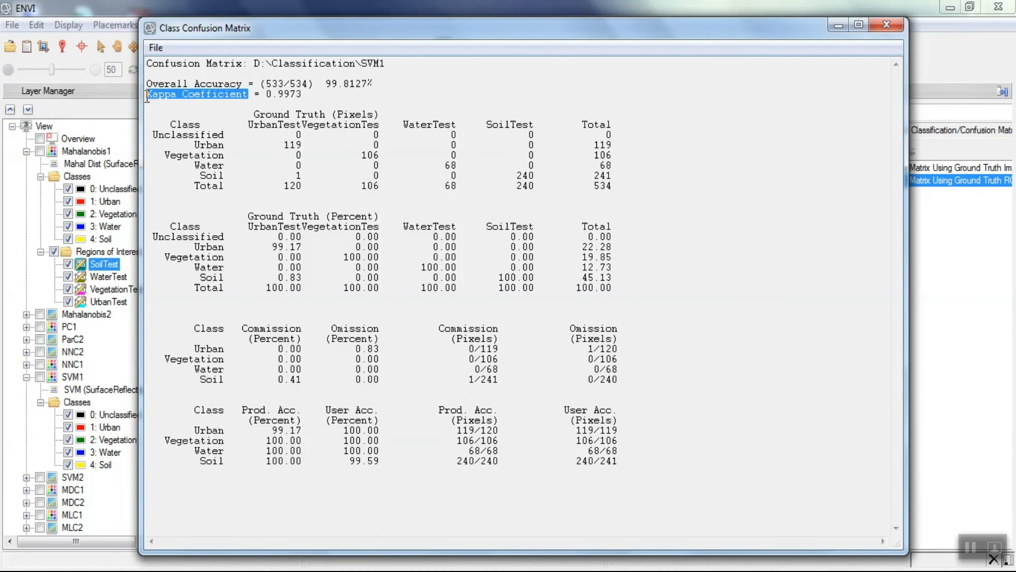
pyautogui.click(211, 164)
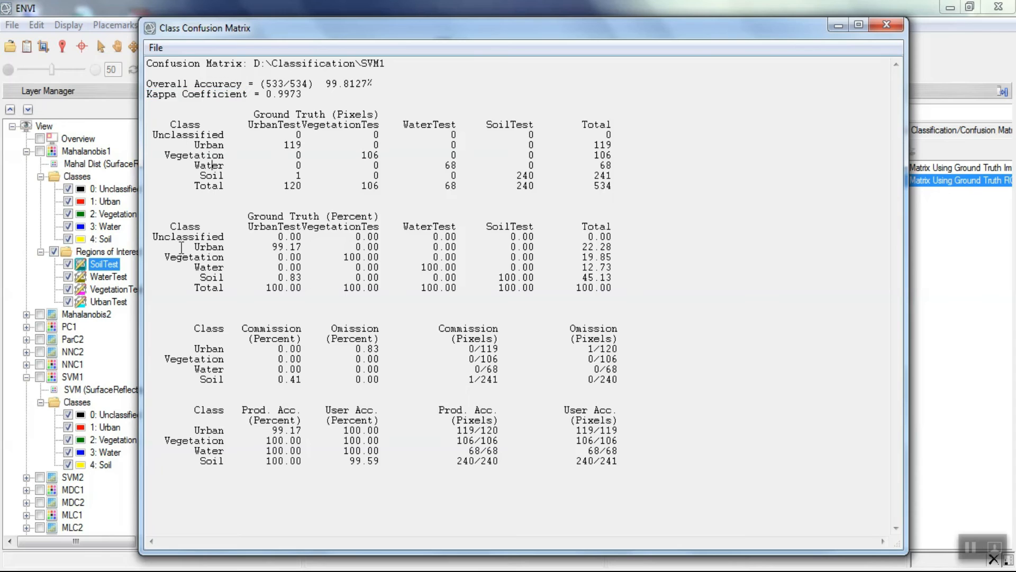
pyautogui.click(161, 47)
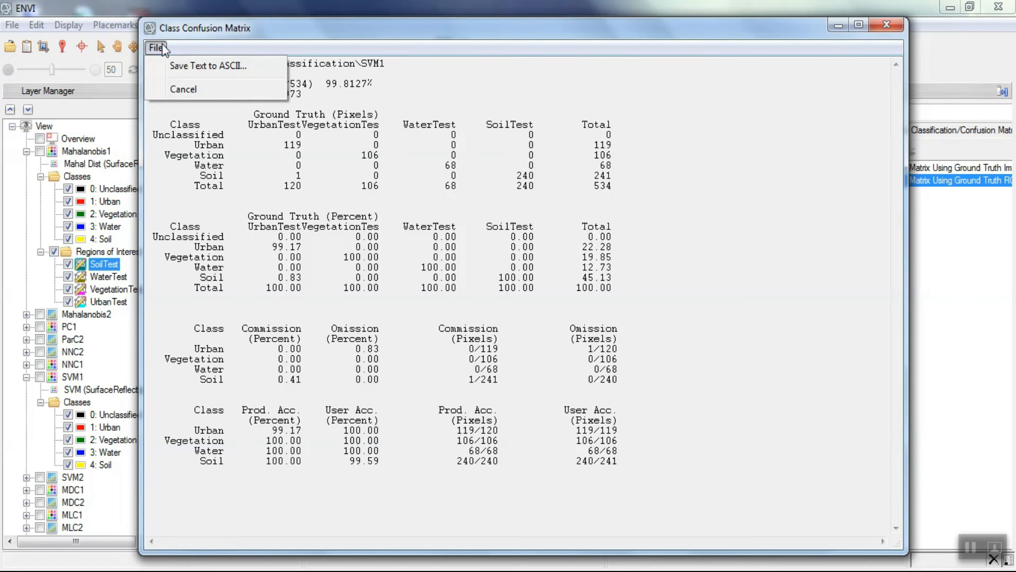
pyautogui.click(263, 67)
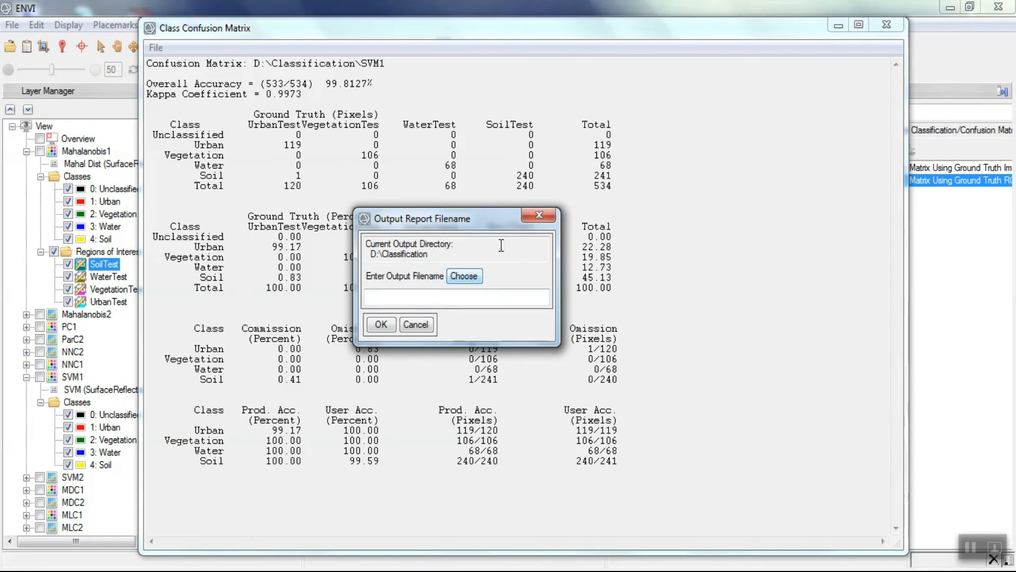
pyautogui.click(538, 215)
# - Close the confusion matrix report and the ROI Tool, and leave the Data Manager minimized
pyautogui.click(887, 24)
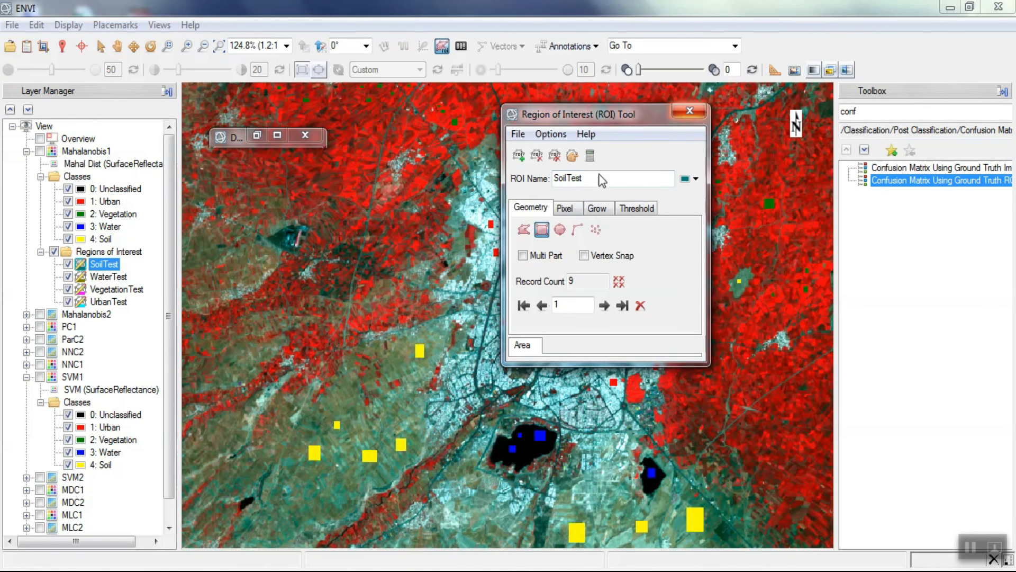
pyautogui.click(689, 112)
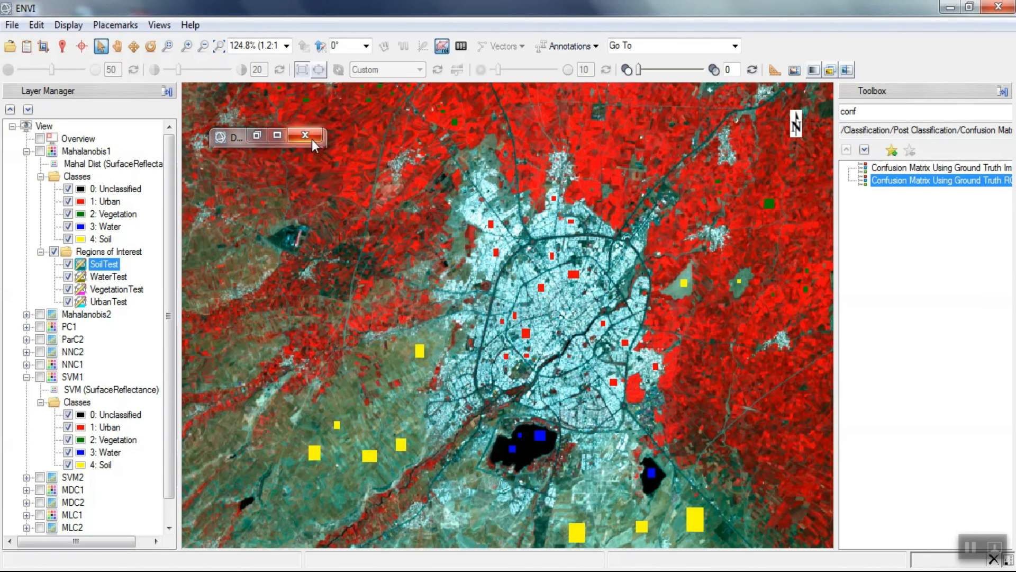
pyautogui.click(257, 135)
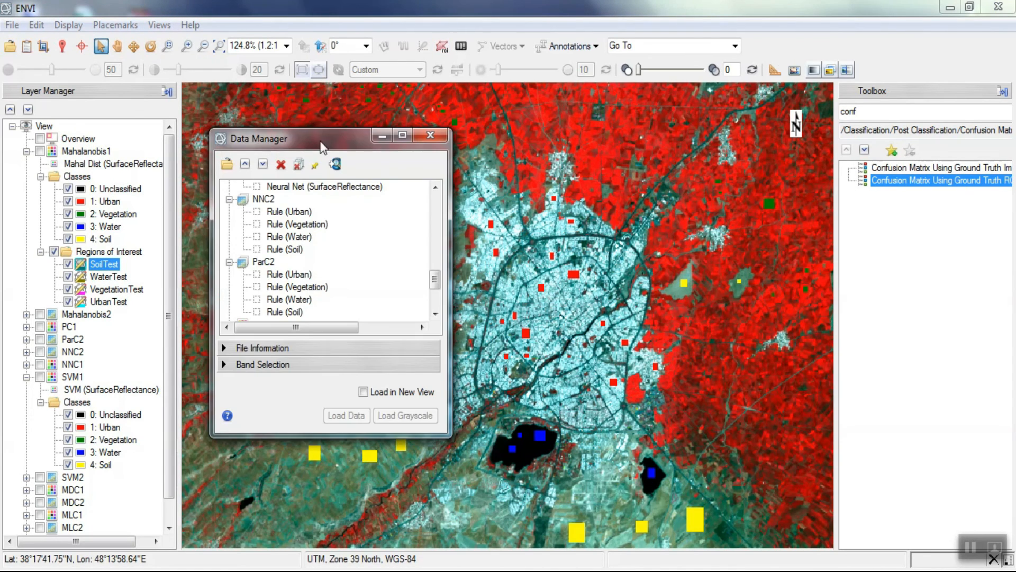
pyautogui.click(383, 136)
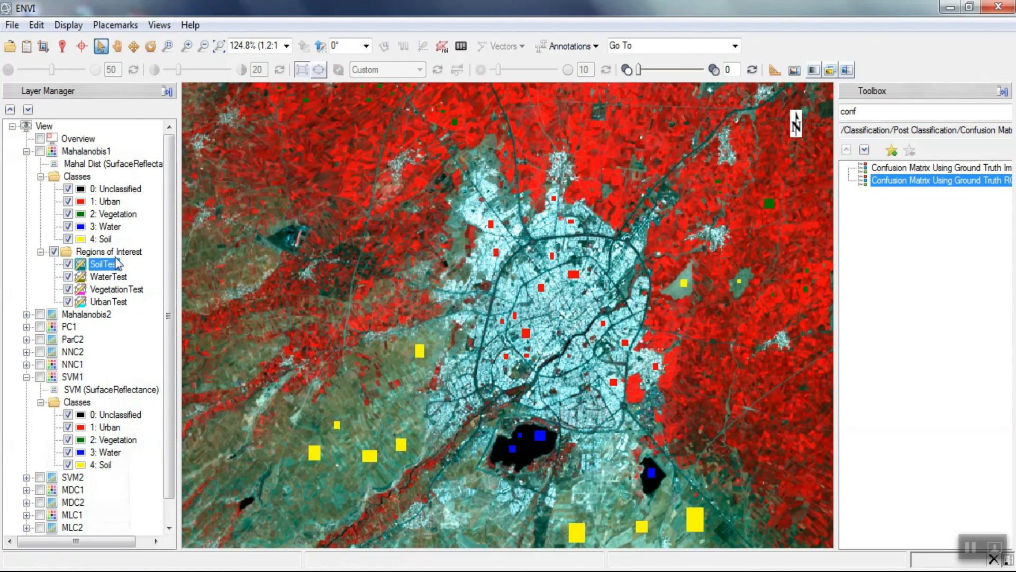
# - Hide the [1] SurfaceReflectance layer, compare the SVM1 classification with the SurfaceReflectance image, and leave SVM1 hidden with Mahalanobis1 and SVM1 collapsed
pyautogui.click(26, 152)
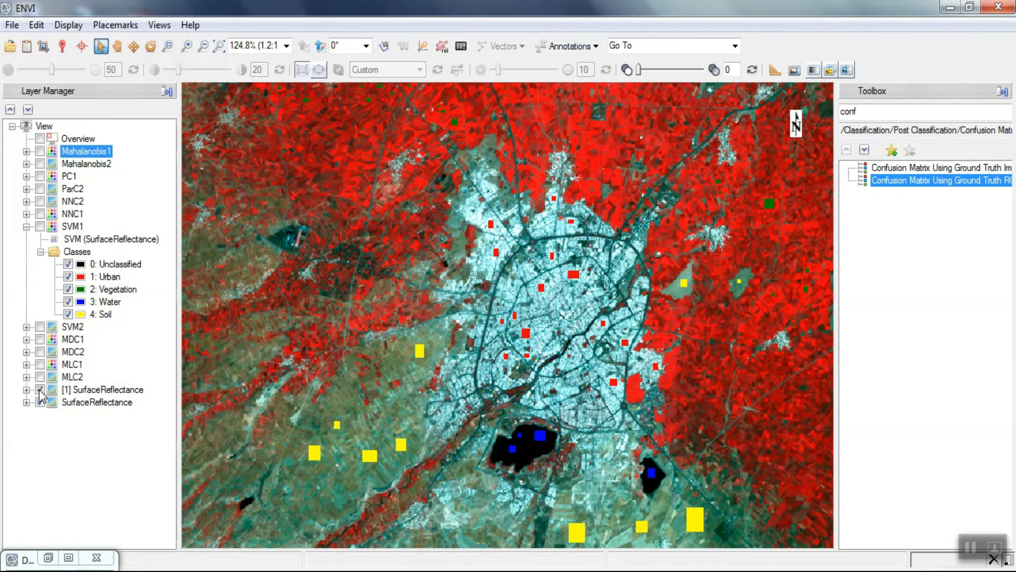
pyautogui.click(40, 391)
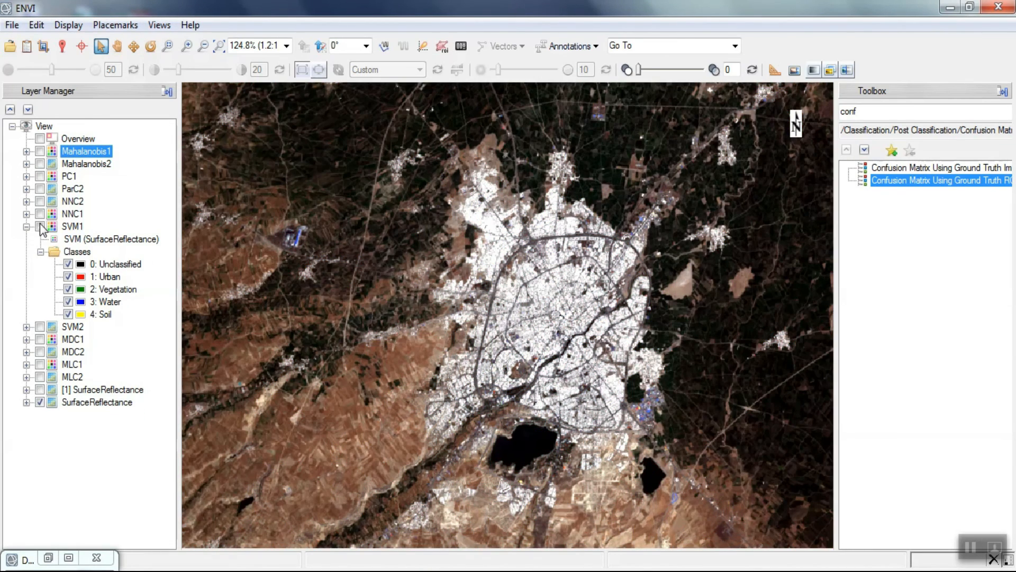
pyautogui.click(39, 226)
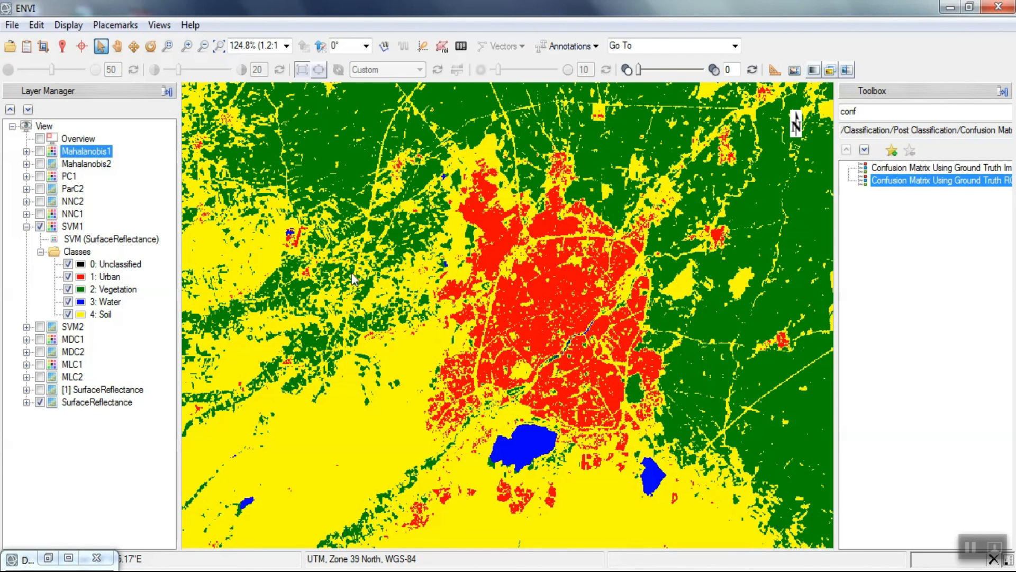
pyautogui.click(40, 226)
pyautogui.click(26, 226)
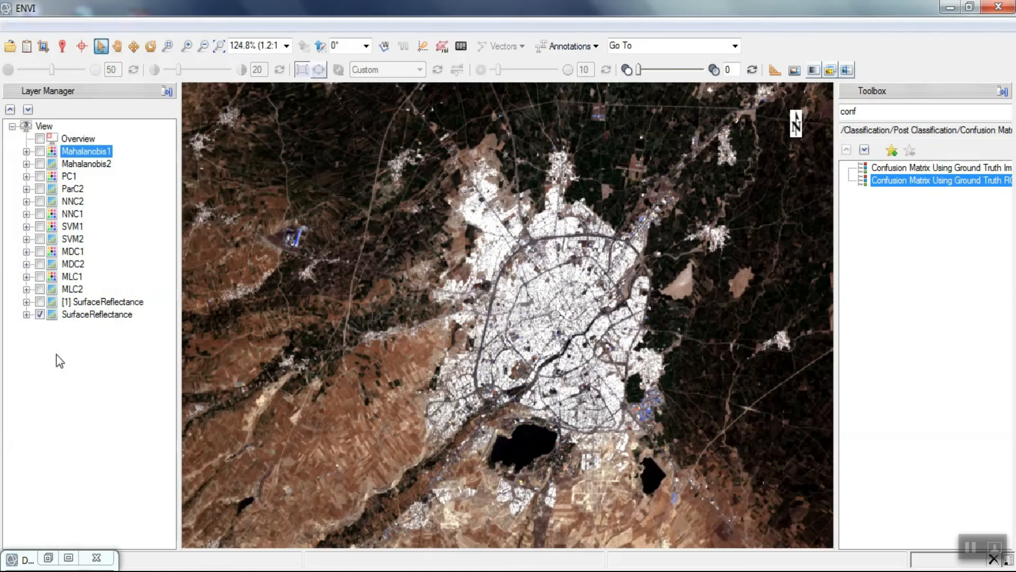